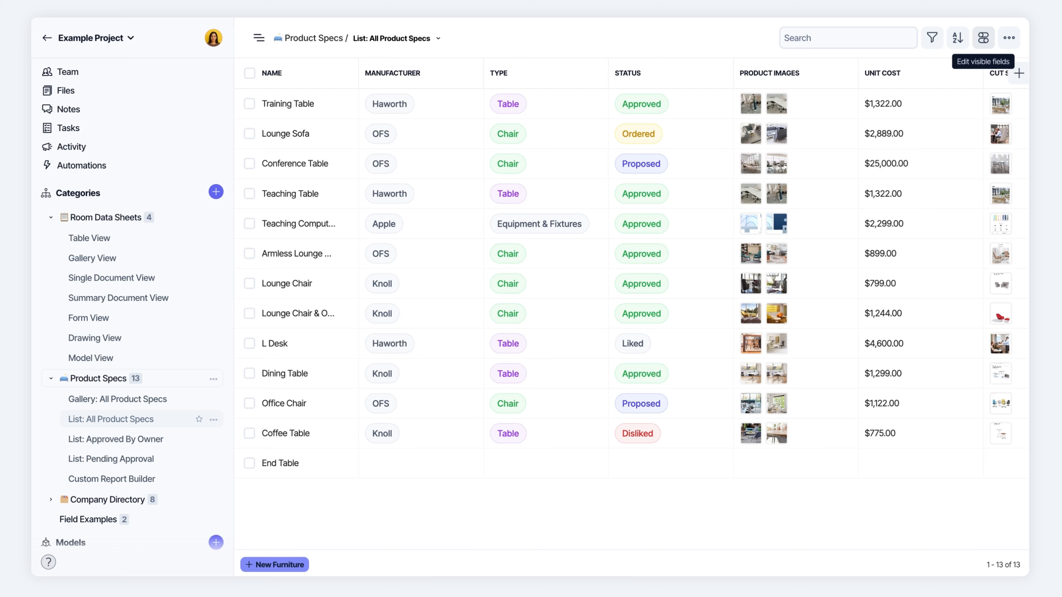
Add the Quantity In Revit Model field to the product list's visible fields and remove Power Requirement.
{"action": "left_click", "coordinate": [983, 42]}
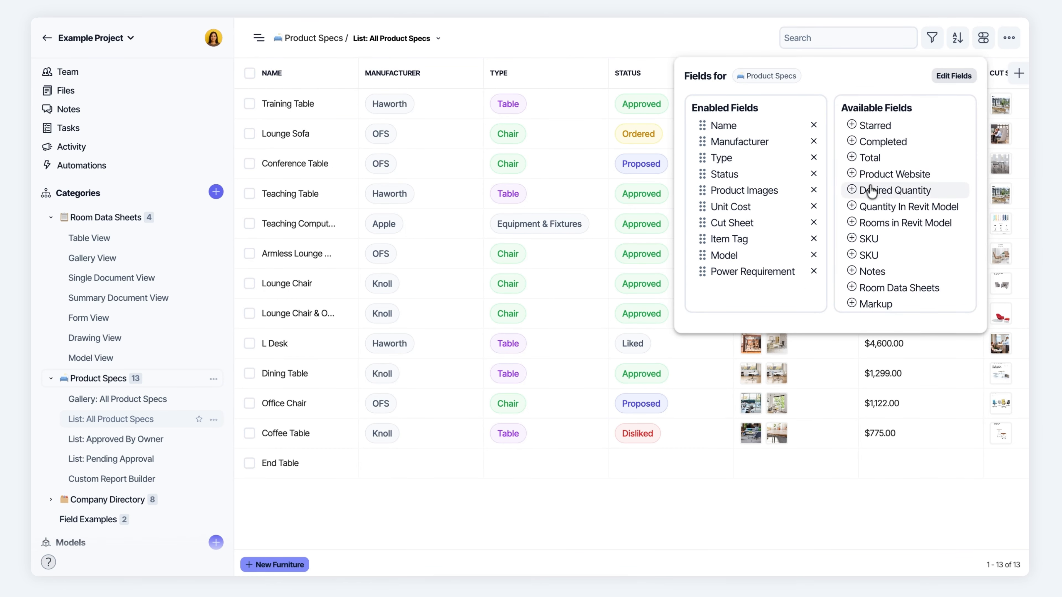
{"action": "scroll", "coordinate": [871, 192], "scroll_direction": "down", "scroll_amount": 3}
{"action": "scroll", "coordinate": [872, 192], "scroll_direction": "up", "scroll_amount": 3}
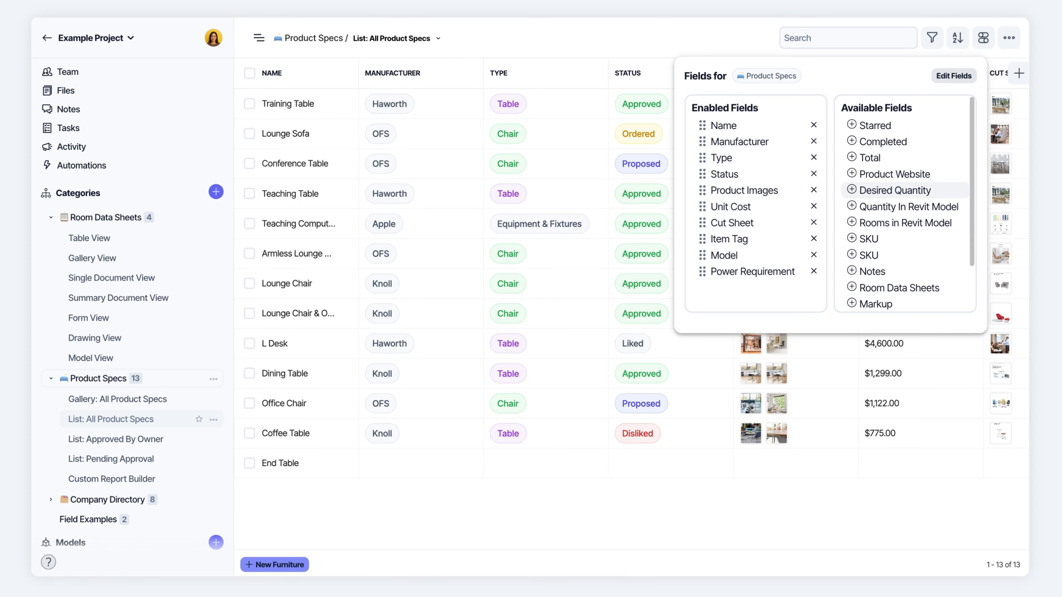
{"action": "scroll", "coordinate": [856, 154], "scroll_direction": "down", "scroll_amount": 3}
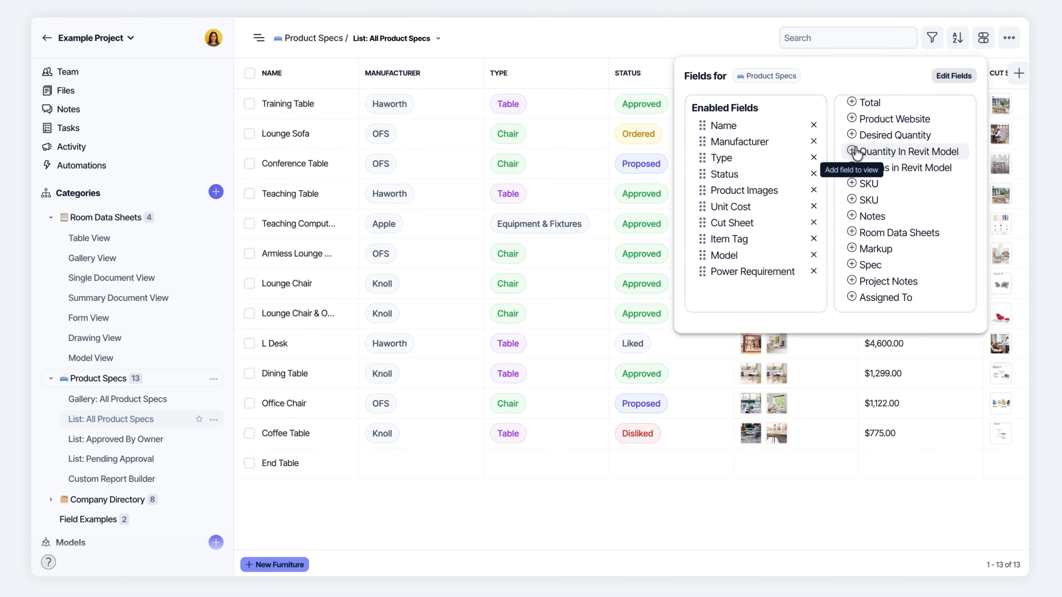
{"action": "left_click", "coordinate": [855, 153]}
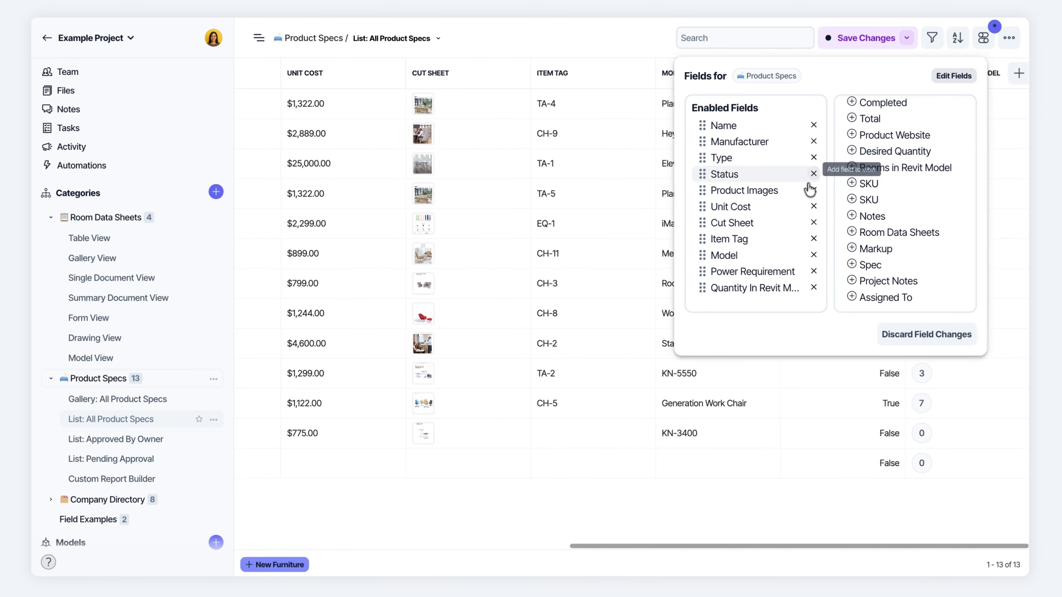
{"action": "left_click", "coordinate": [812, 271]}
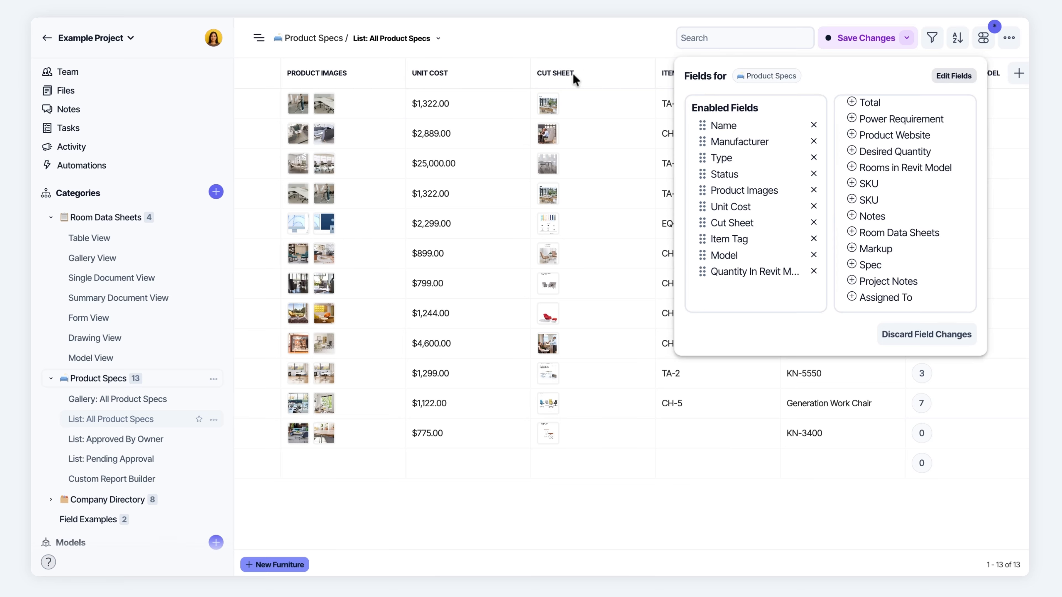
{"action": "left_click", "coordinate": [588, 42]}
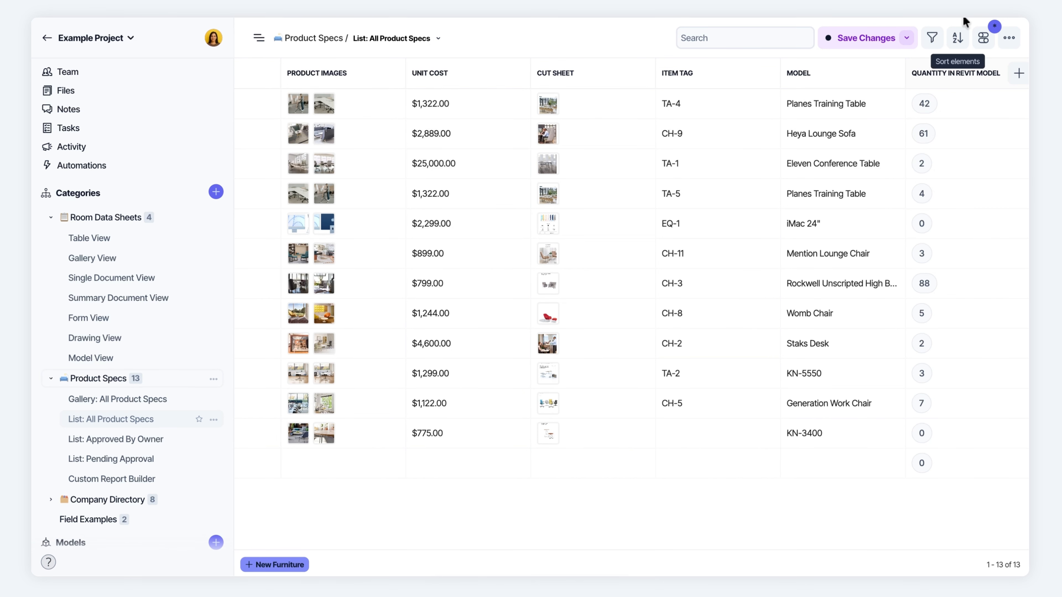
Sort the product specs by Unit Cost in ascending order.
{"action": "left_click", "coordinate": [958, 40]}
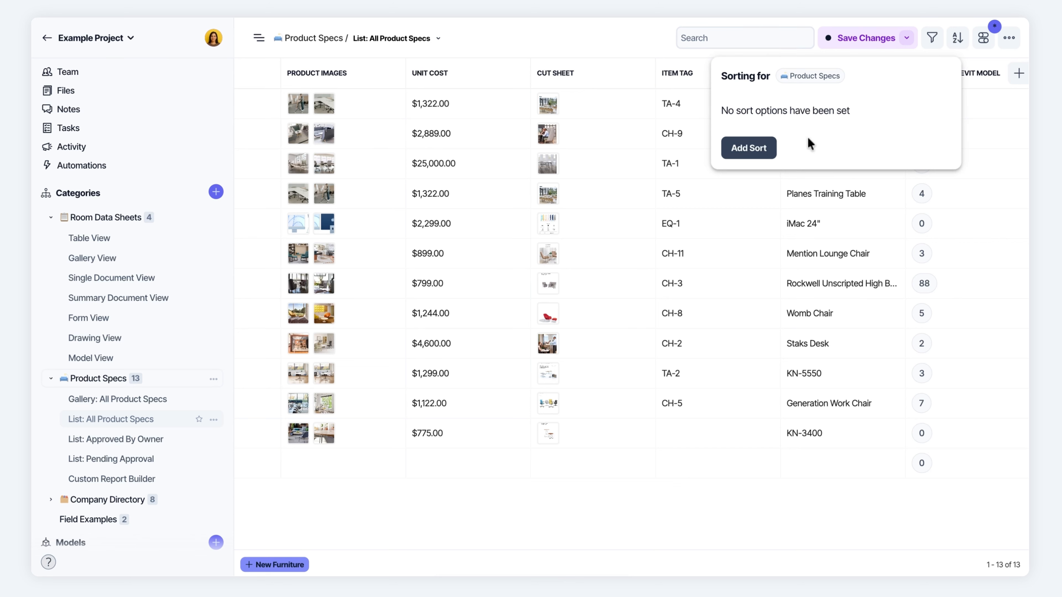
{"action": "left_click", "coordinate": [748, 151]}
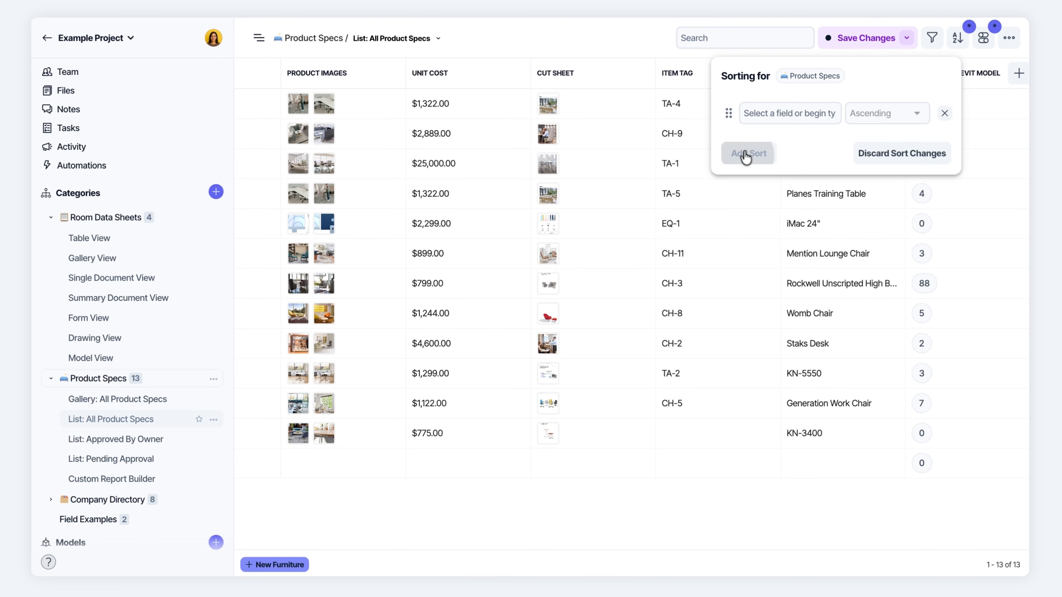
{"action": "left_click", "coordinate": [762, 113]}
{"action": "type", "text": "unit"}
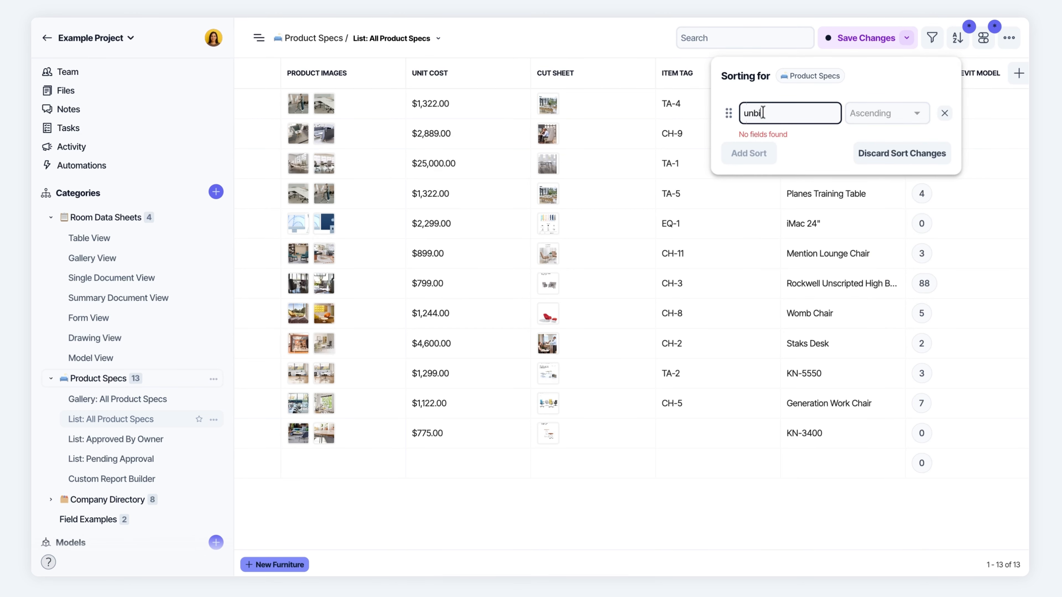
{"action": "key", "text": "BackSpace"}
{"action": "left_click", "coordinate": [786, 182]}
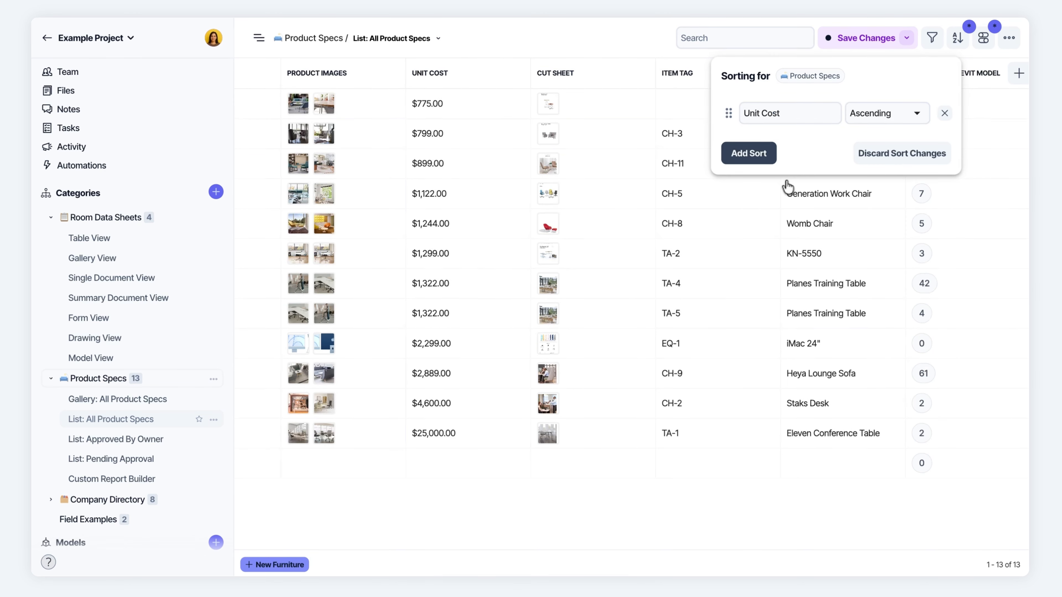
Add Item Tag in ascending order as the second sort level for the product specs.
{"action": "left_click", "coordinate": [754, 156]}
{"action": "left_click", "coordinate": [774, 150]}
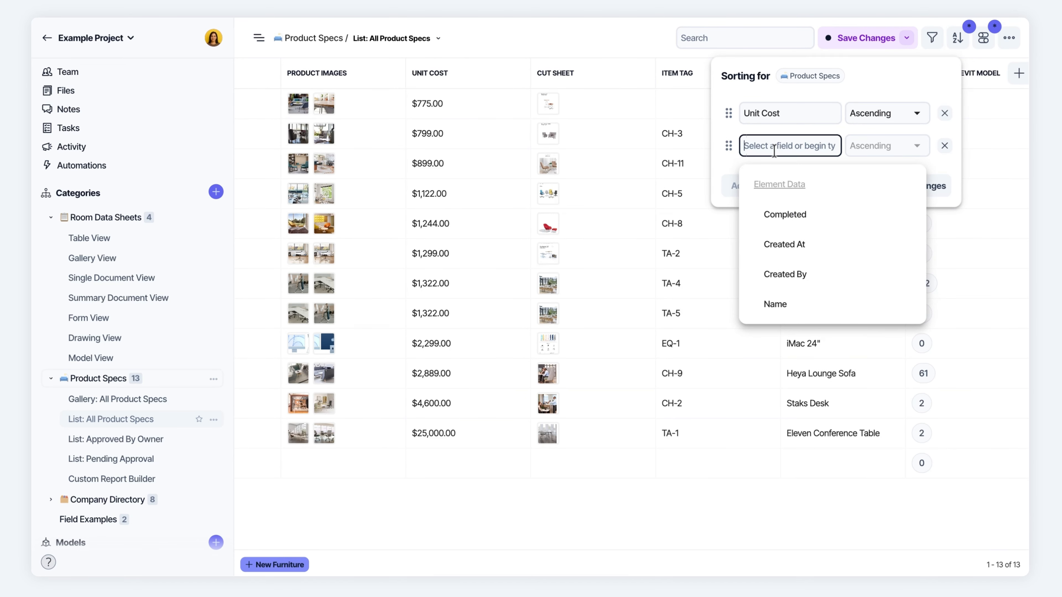
{"action": "type", "text": "Item"}
{"action": "left_click", "coordinate": [773, 214]}
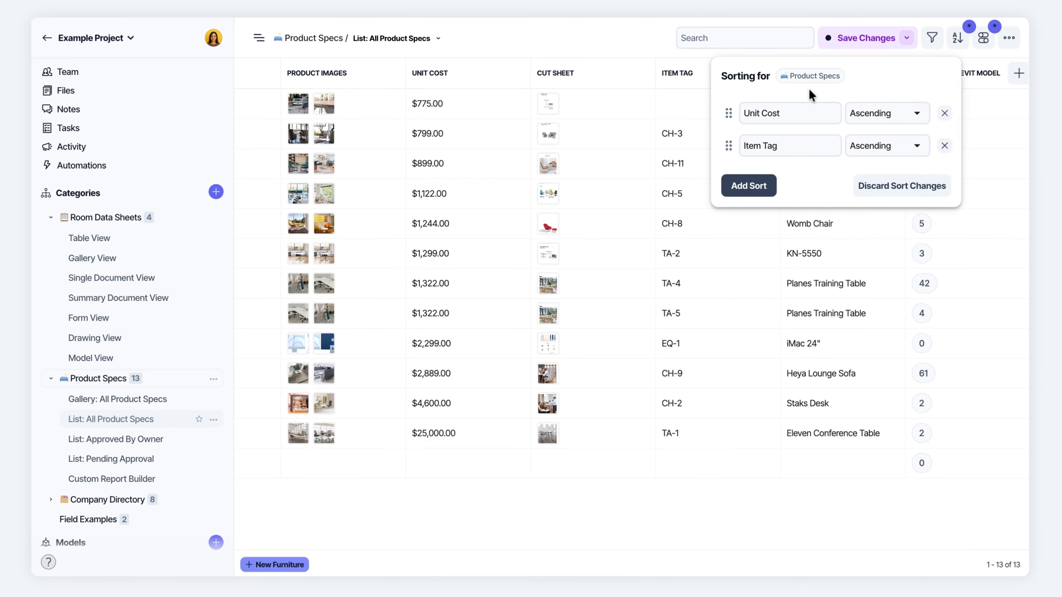
{"action": "left_click", "coordinate": [548, 46]}
{"action": "scroll", "coordinate": [478, 105], "scroll_direction": "left", "scroll_amount": 10}
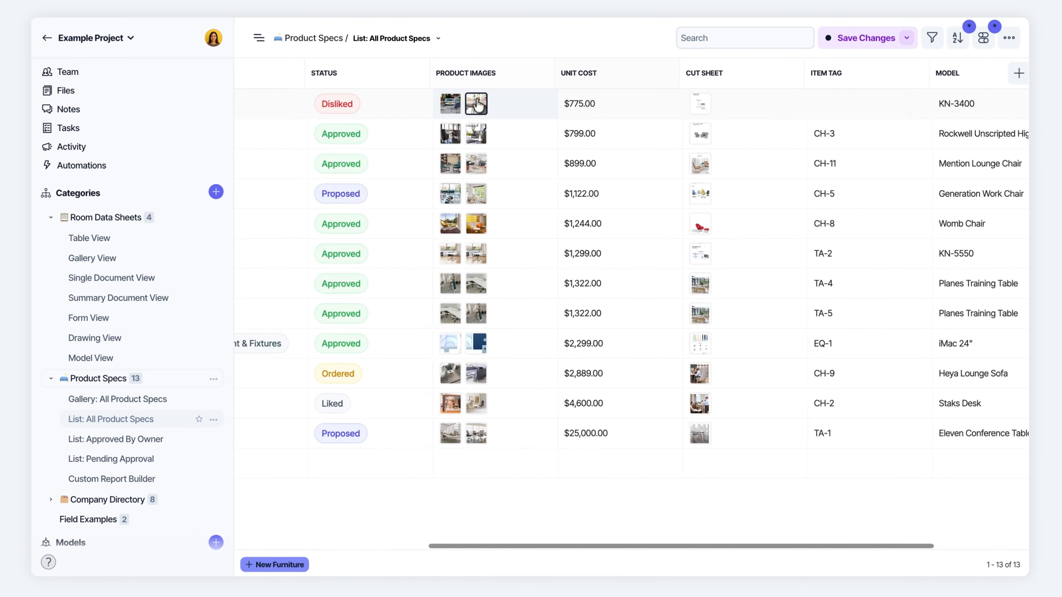
Filter the product specs to items where Type Is Table.
{"action": "left_click", "coordinate": [933, 41]}
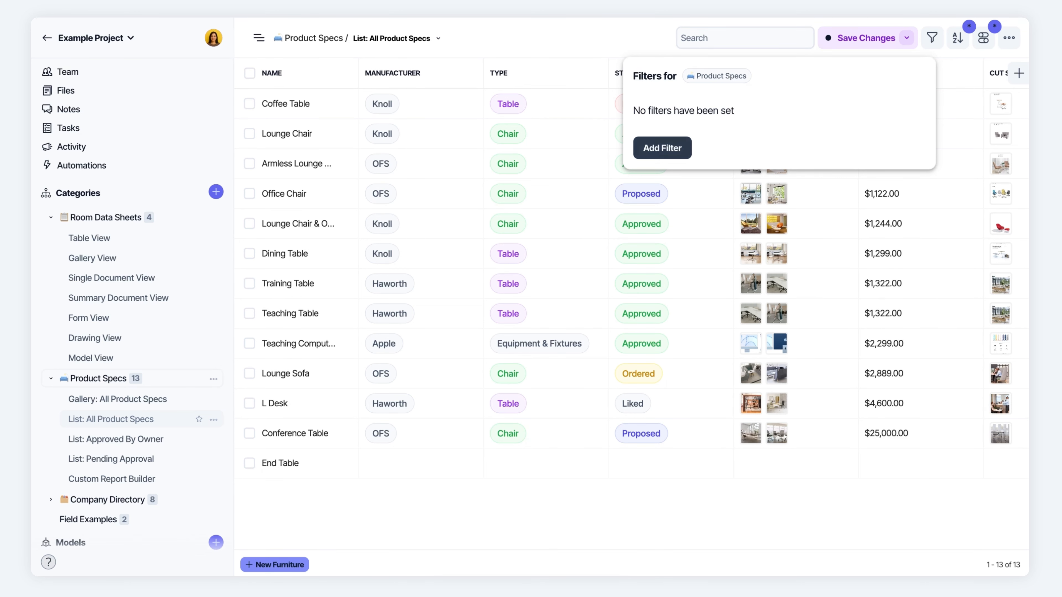
{"action": "left_click", "coordinate": [662, 148]}
{"action": "left_click", "coordinate": [709, 117]}
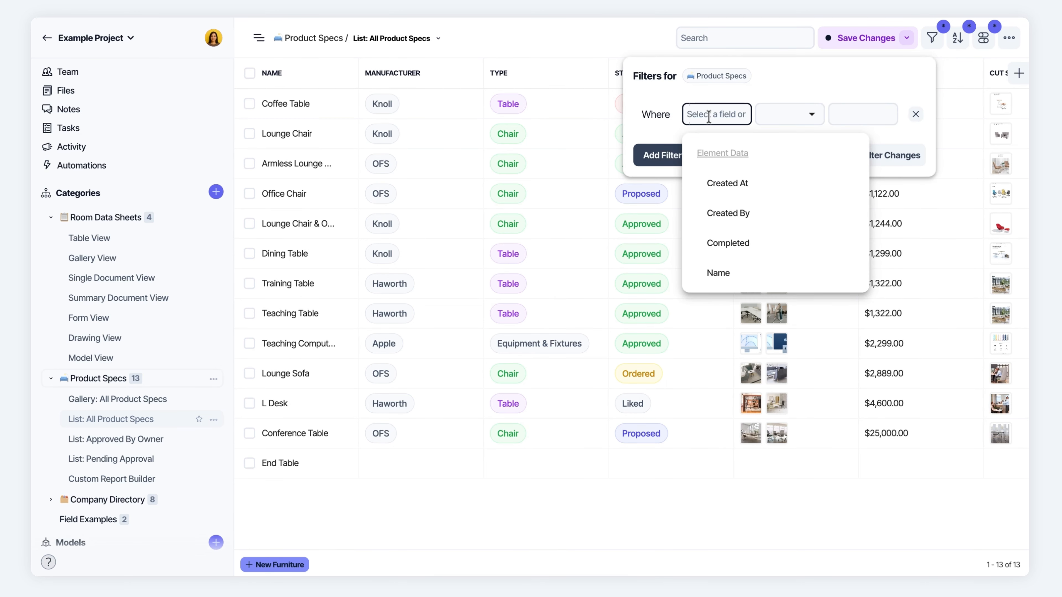
{"action": "type", "text": "type"}
{"action": "left_click", "coordinate": [717, 180]}
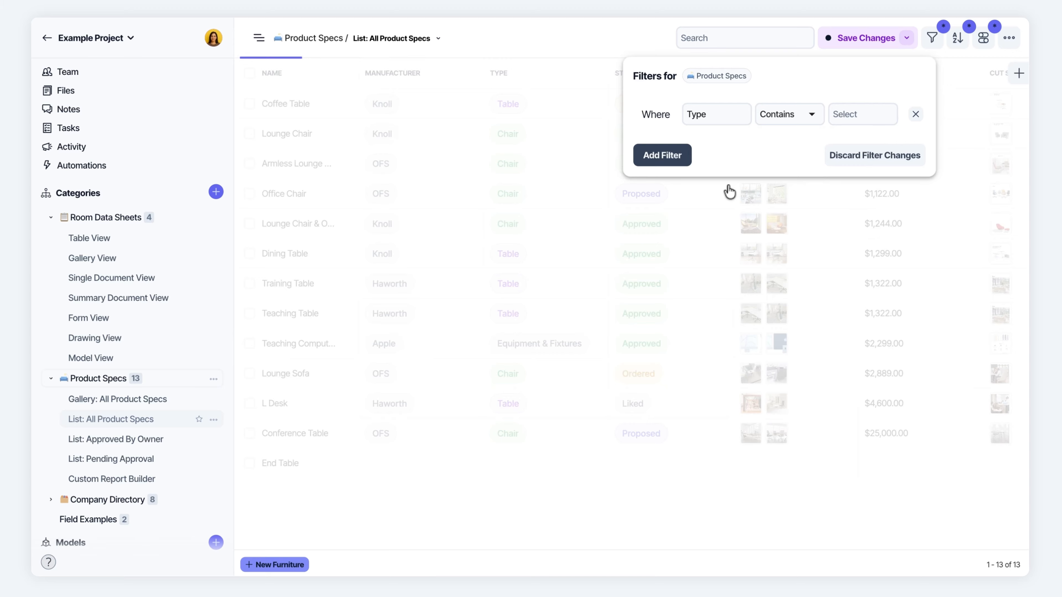
{"action": "left_click", "coordinate": [792, 117]}
{"action": "left_click", "coordinate": [787, 187]}
{"action": "left_click", "coordinate": [852, 115]}
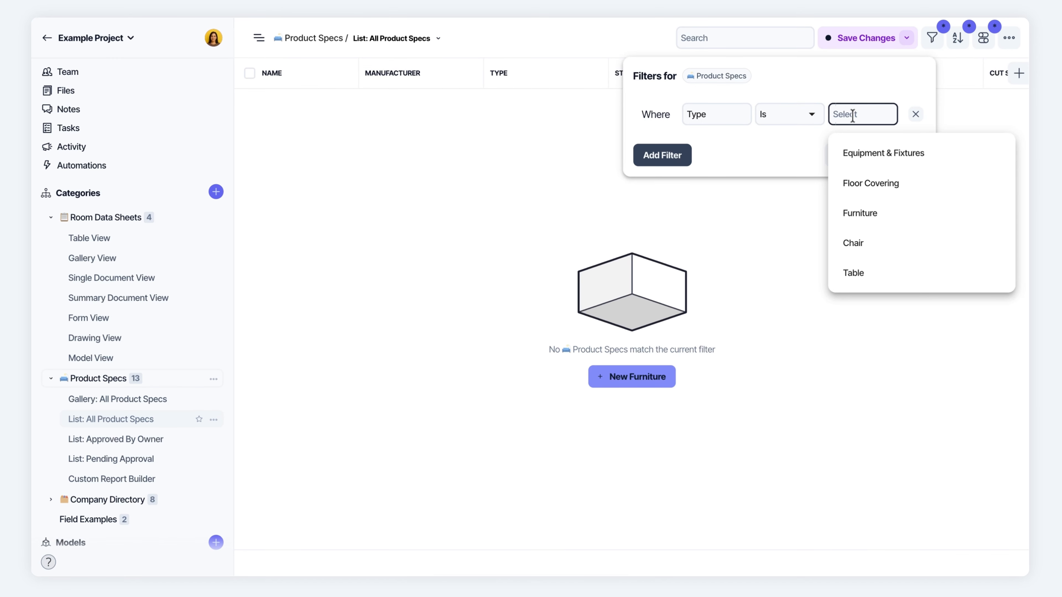
{"action": "left_click", "coordinate": [856, 282]}
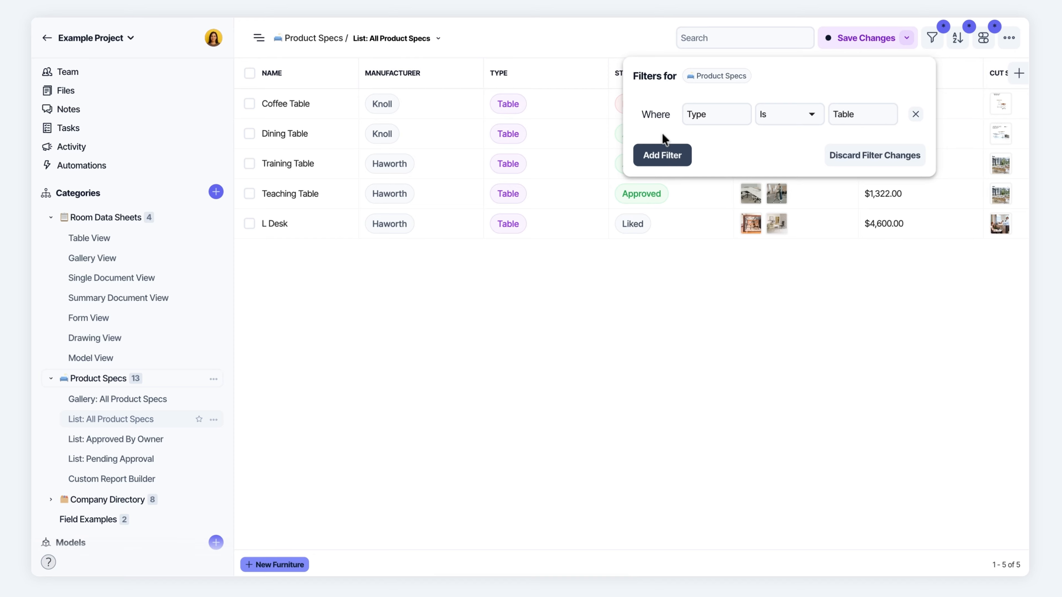
Add a second filter condition joined with And, where Status Contains Approved.
{"action": "left_click", "coordinate": [659, 157]}
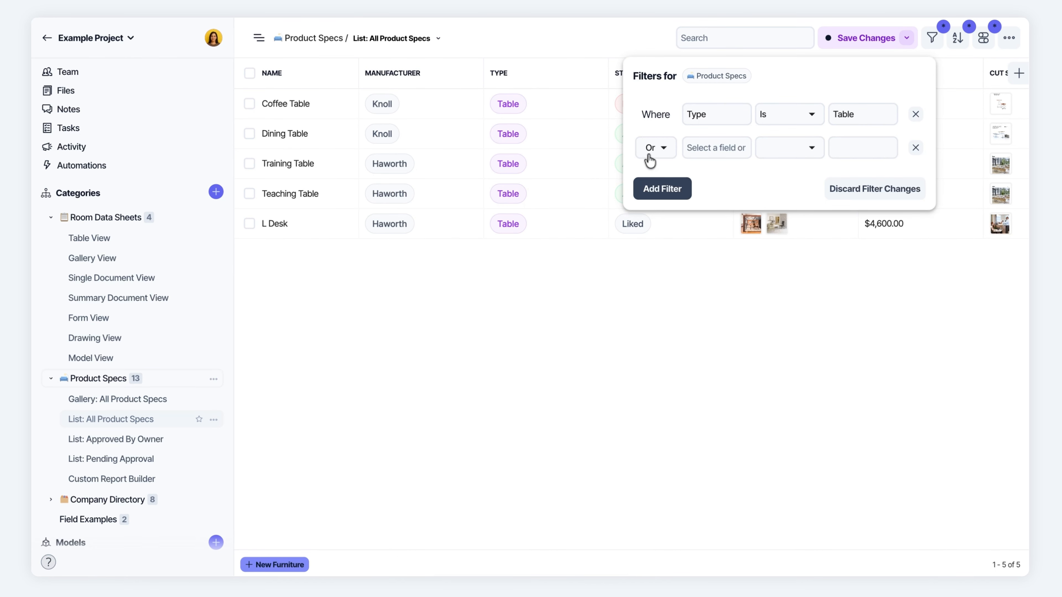
{"action": "left_click", "coordinate": [654, 152]}
{"action": "left_click", "coordinate": [658, 187]}
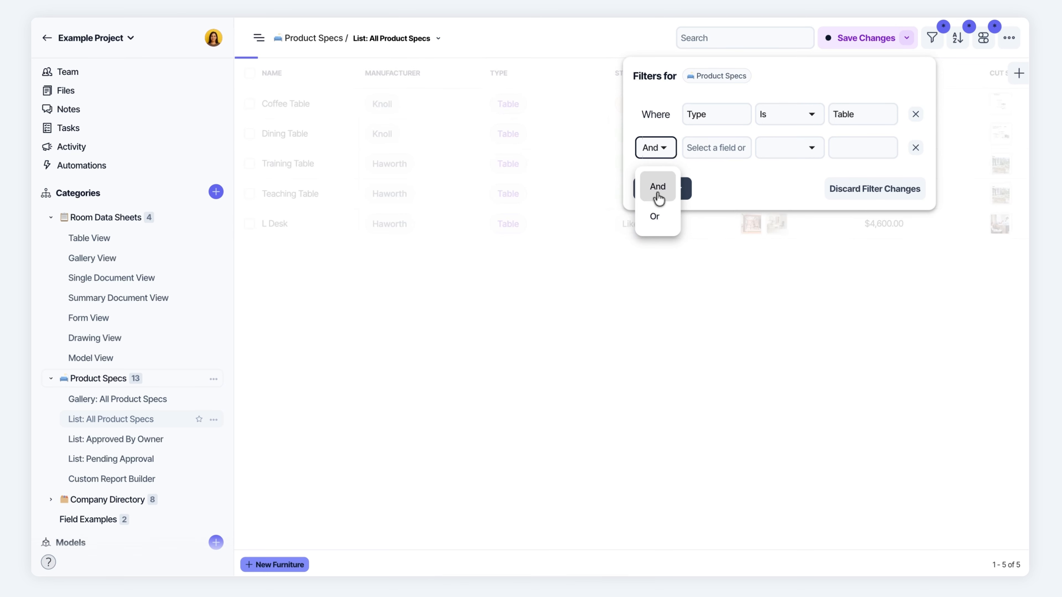
{"action": "left_click", "coordinate": [714, 143]}
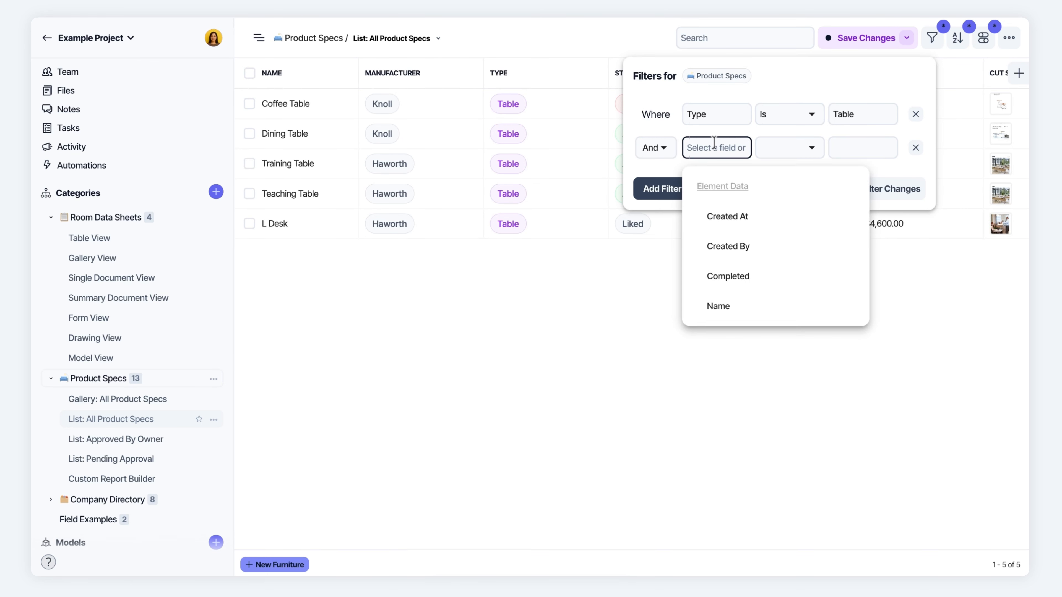
{"action": "type", "text": "stat"}
{"action": "left_click", "coordinate": [728, 216]}
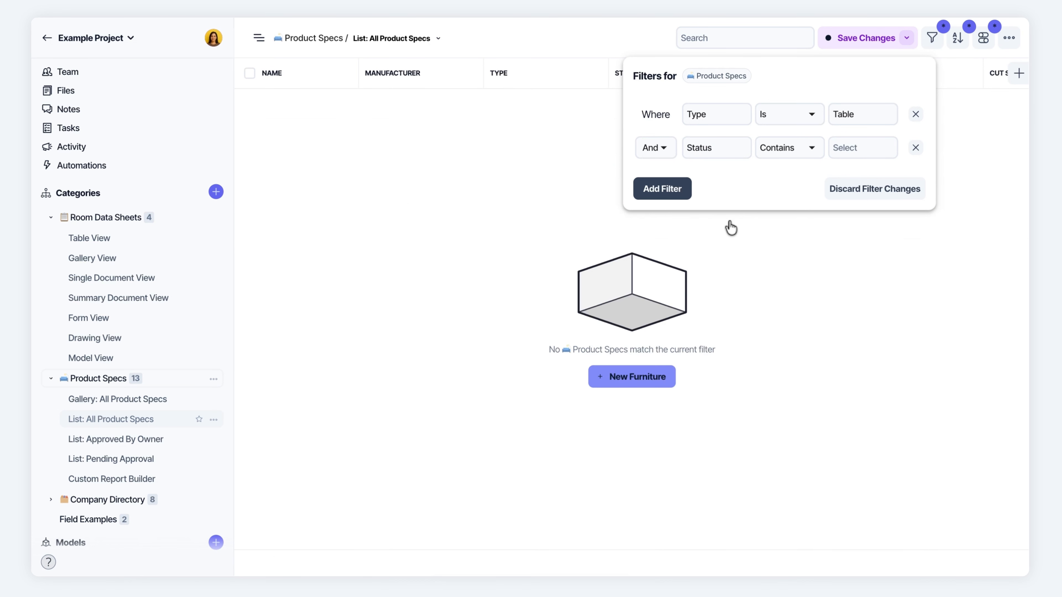
{"action": "left_click", "coordinate": [850, 149]}
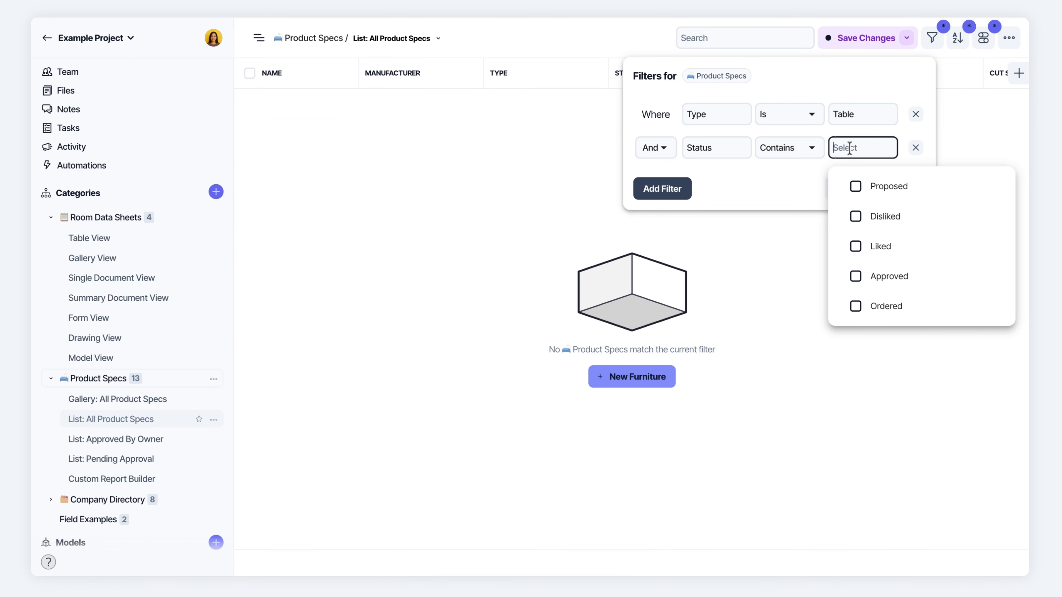
{"action": "left_click", "coordinate": [858, 280]}
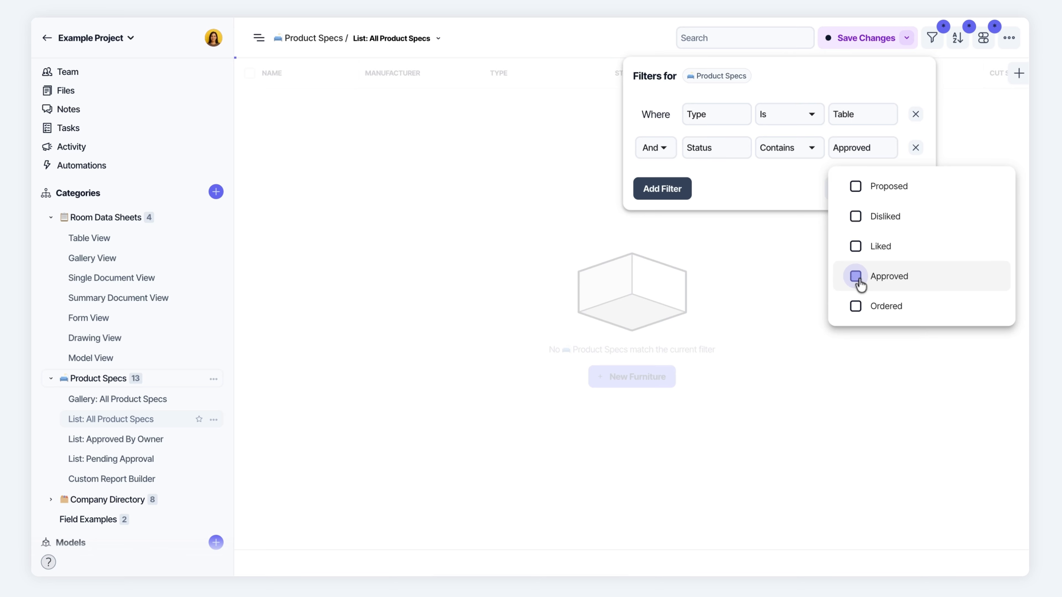
{"action": "left_click", "coordinate": [551, 39]}
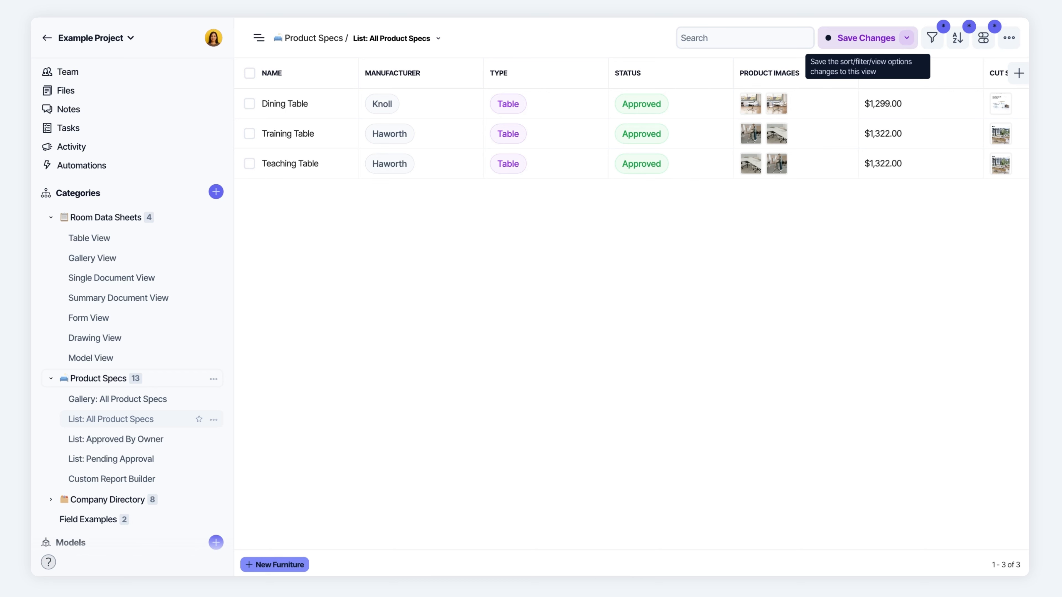
Save the changed fields, sorting and filters of the product list as a new view.
{"action": "left_click", "coordinate": [907, 38]}
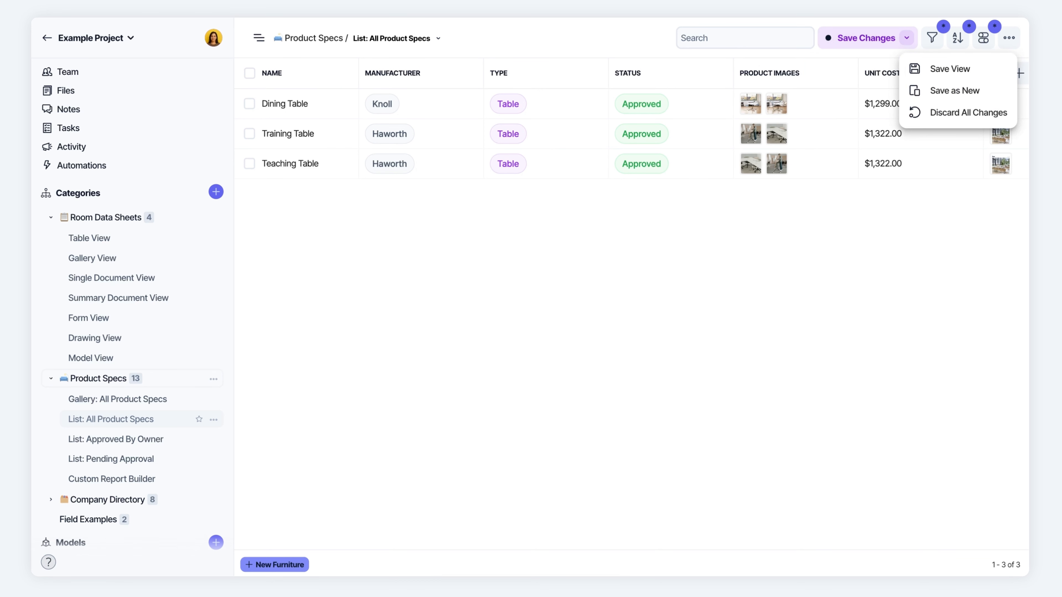
{"action": "left_click", "coordinate": [952, 70]}
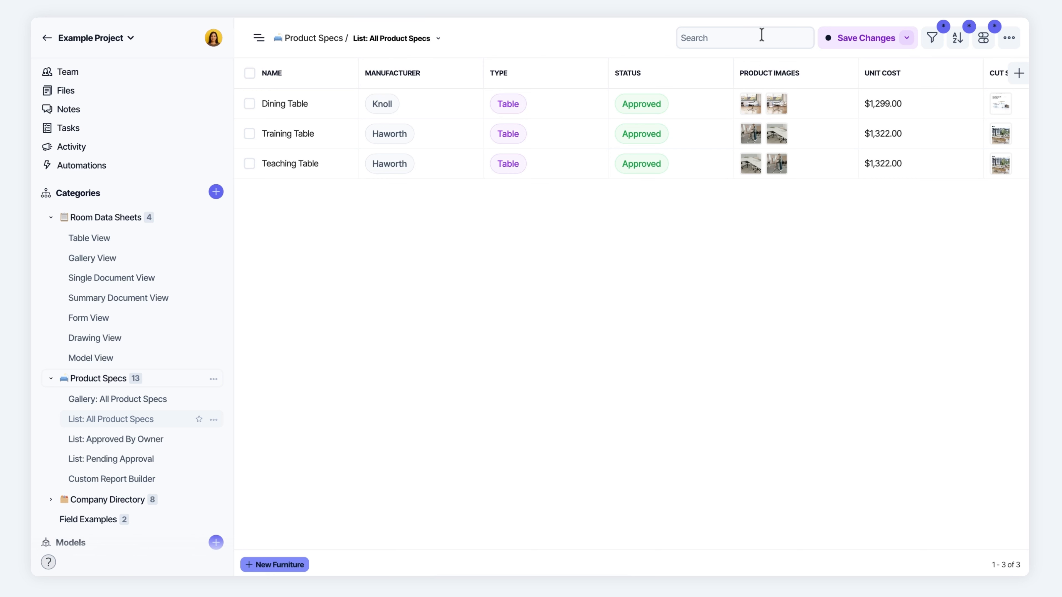
{"action": "left_click", "coordinate": [910, 46]}
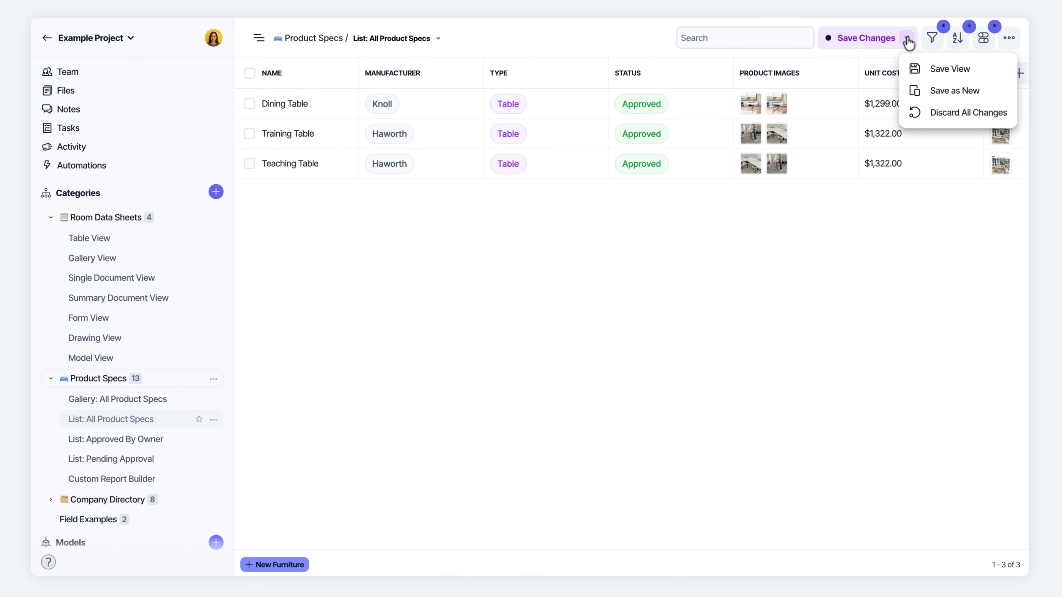
{"action": "left_click", "coordinate": [954, 90]}
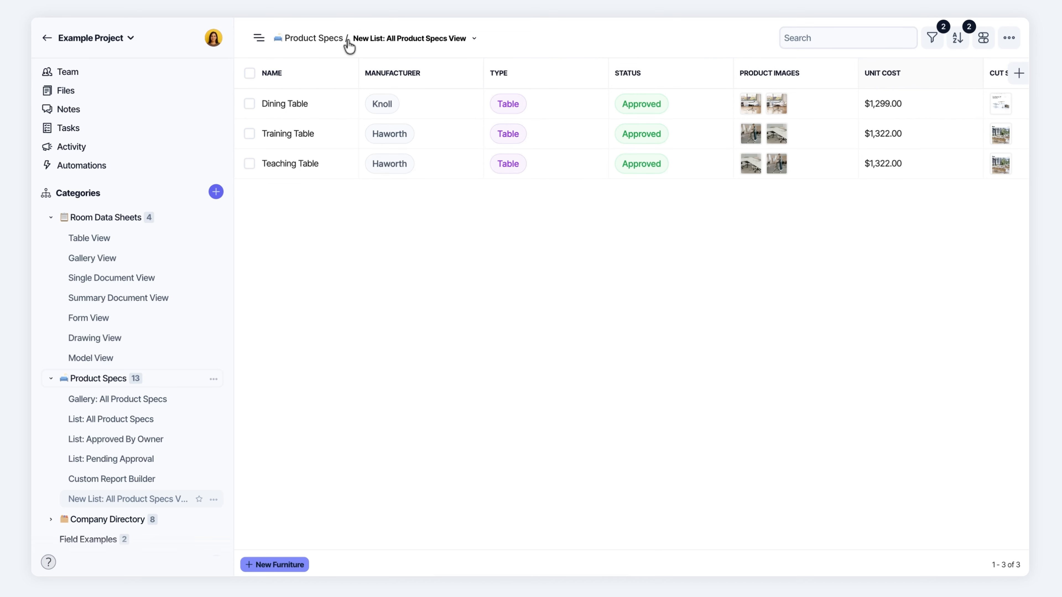
Rename the new product list view as "Table Products that are approved" in its view settings and save the changes.
{"action": "left_click", "coordinate": [467, 40]}
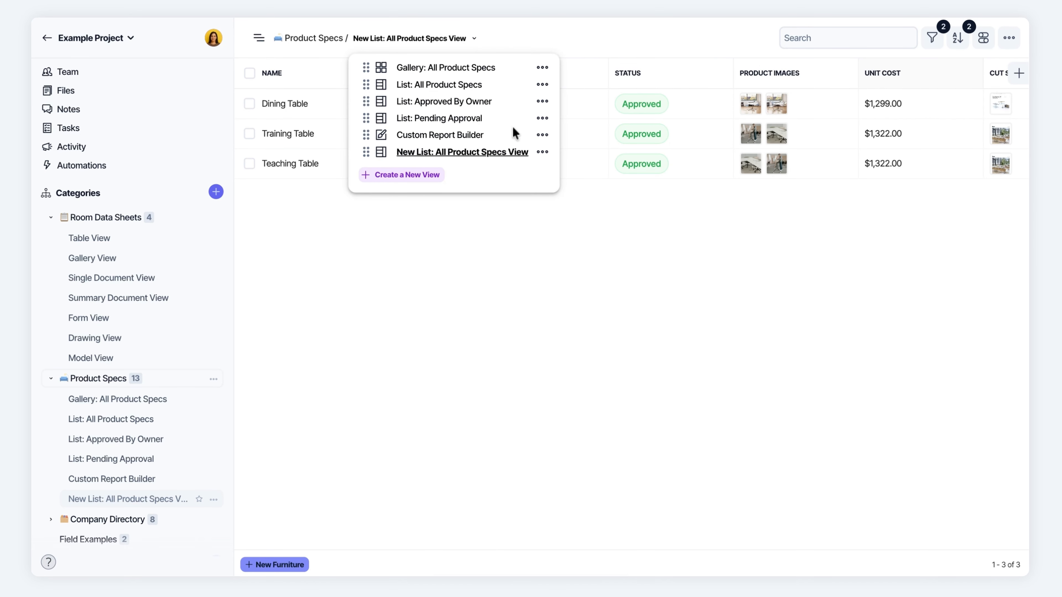
{"action": "left_click", "coordinate": [543, 152]}
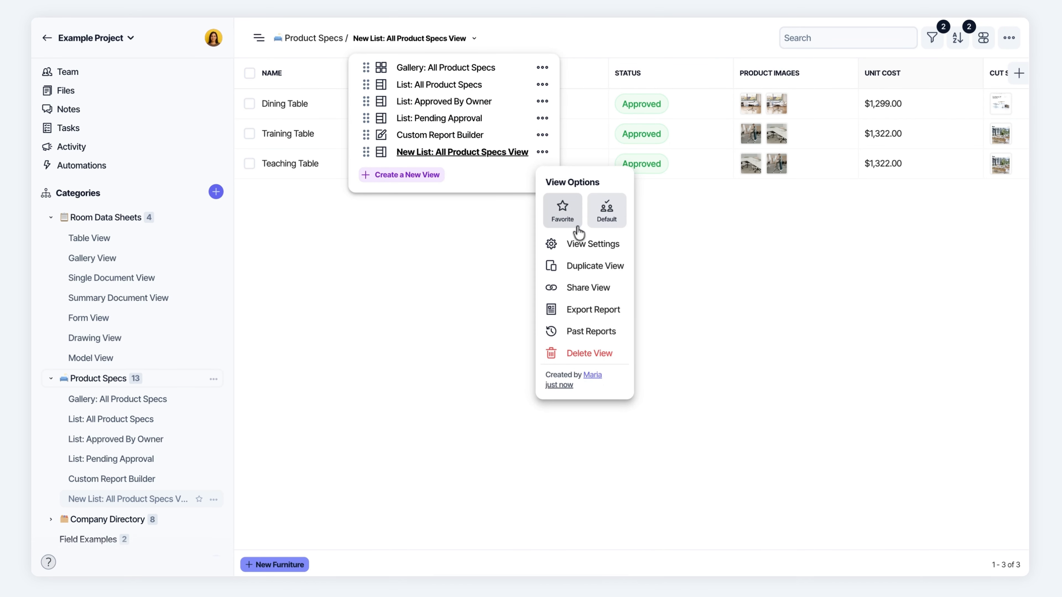
{"action": "left_click", "coordinate": [586, 242]}
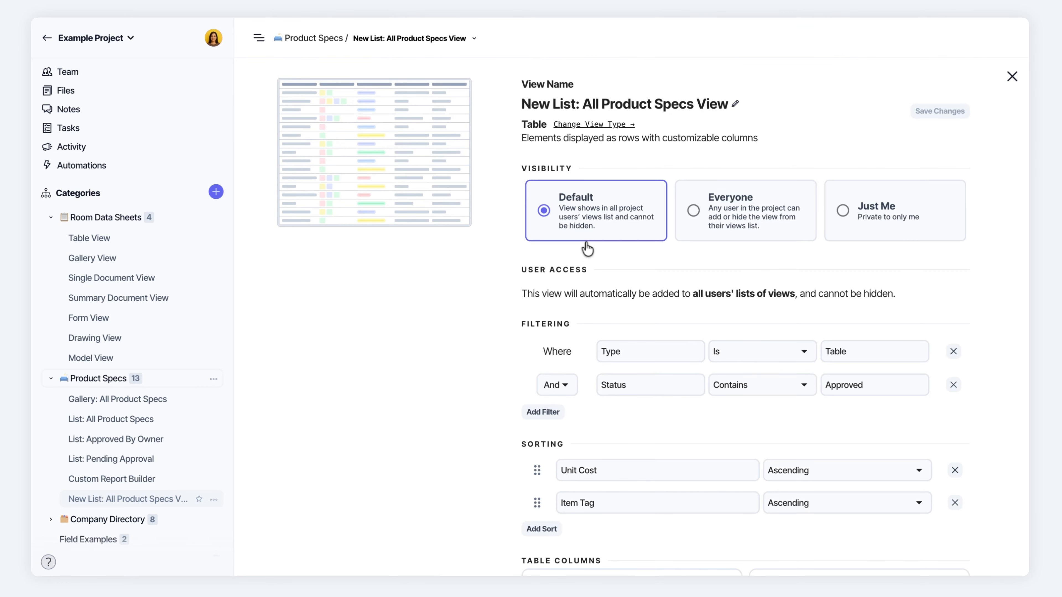
{"action": "left_click", "coordinate": [597, 107]}
{"action": "type", "text": "Products"}
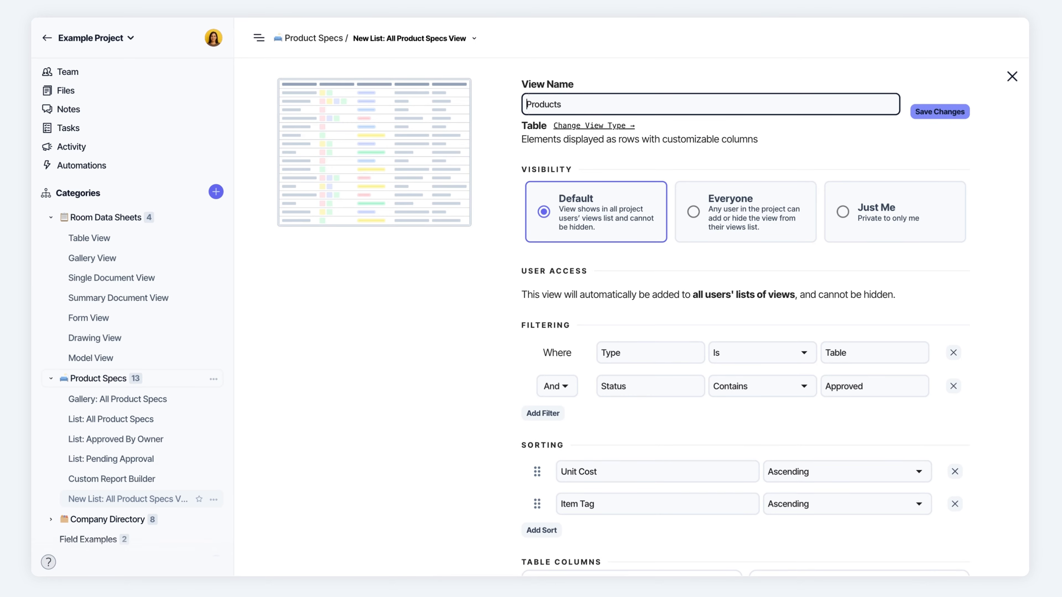
{"action": "type", "text": "Table "}
{"action": "type", "text": " that are appr"}
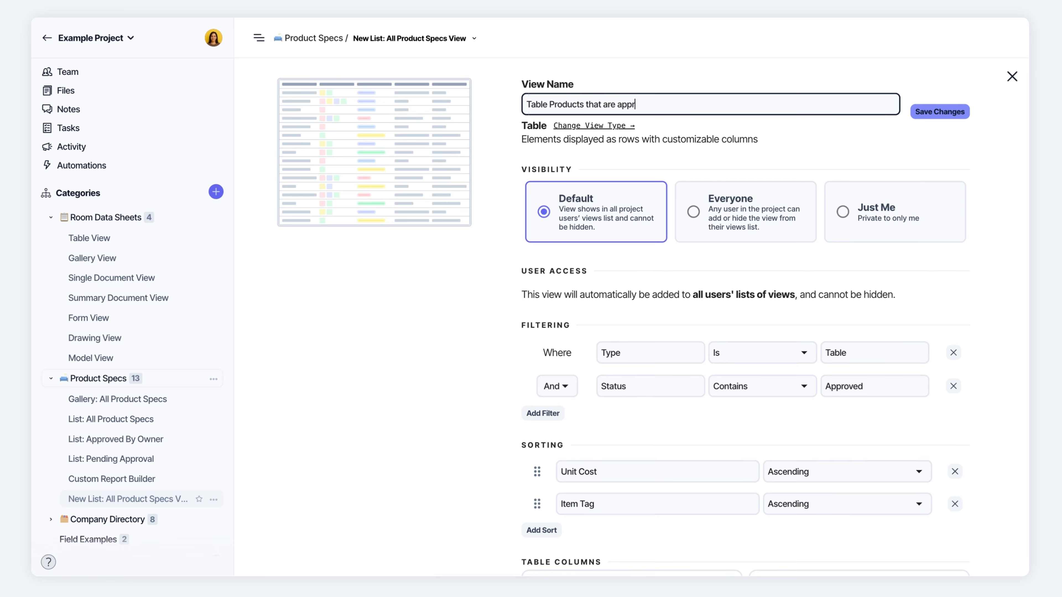
{"action": "type", "text": "oved"}
{"action": "left_click", "coordinate": [932, 113]}
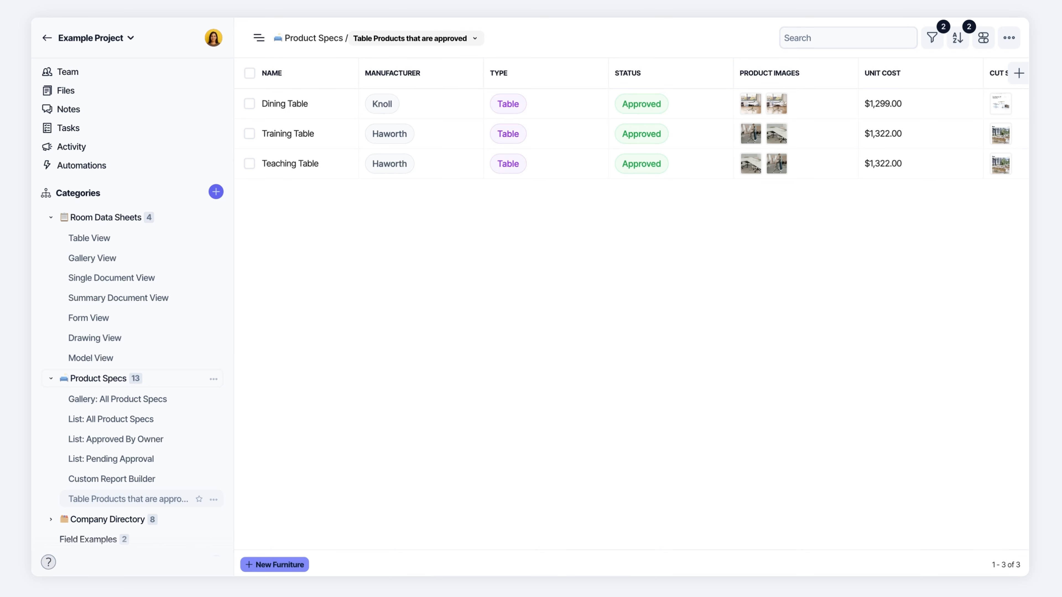
Open the view type choices in the settings of the "Table Products that are approved" view.
{"action": "left_click", "coordinate": [475, 38]}
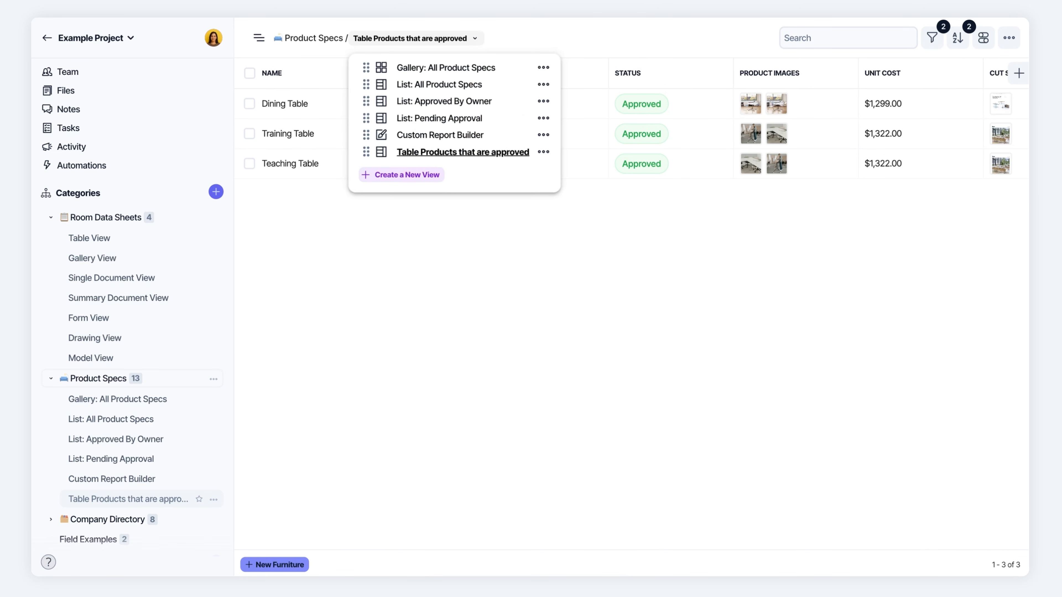
{"action": "left_click", "coordinate": [544, 153]}
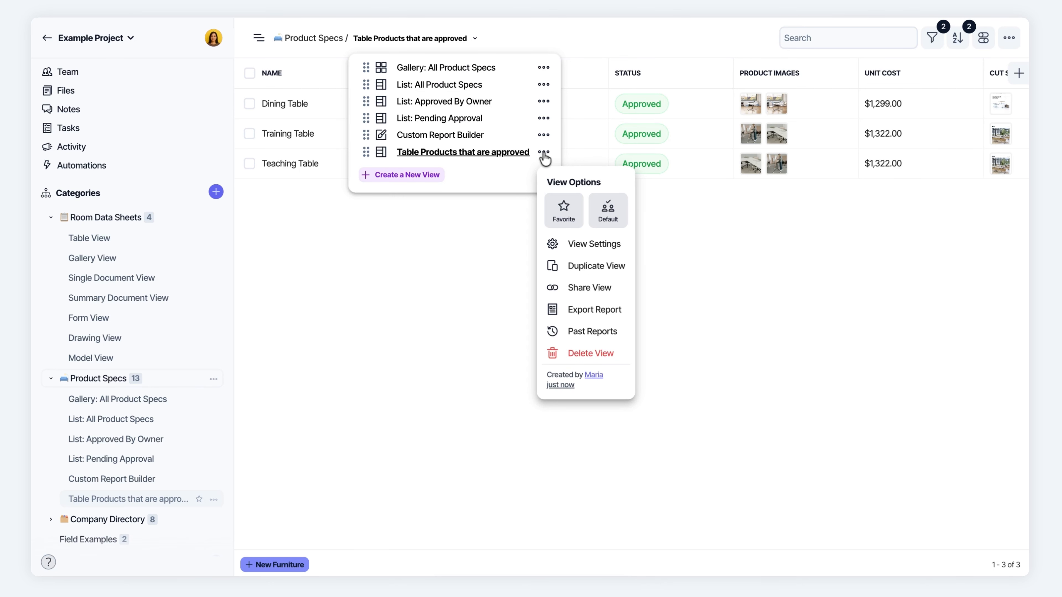
{"action": "left_click", "coordinate": [585, 245]}
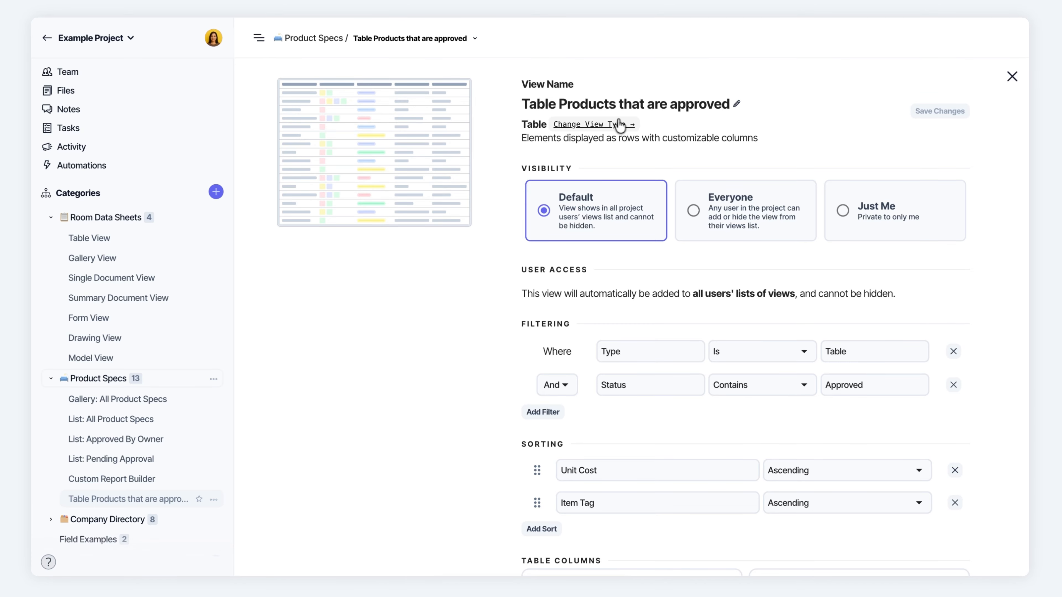
{"action": "left_click", "coordinate": [599, 127]}
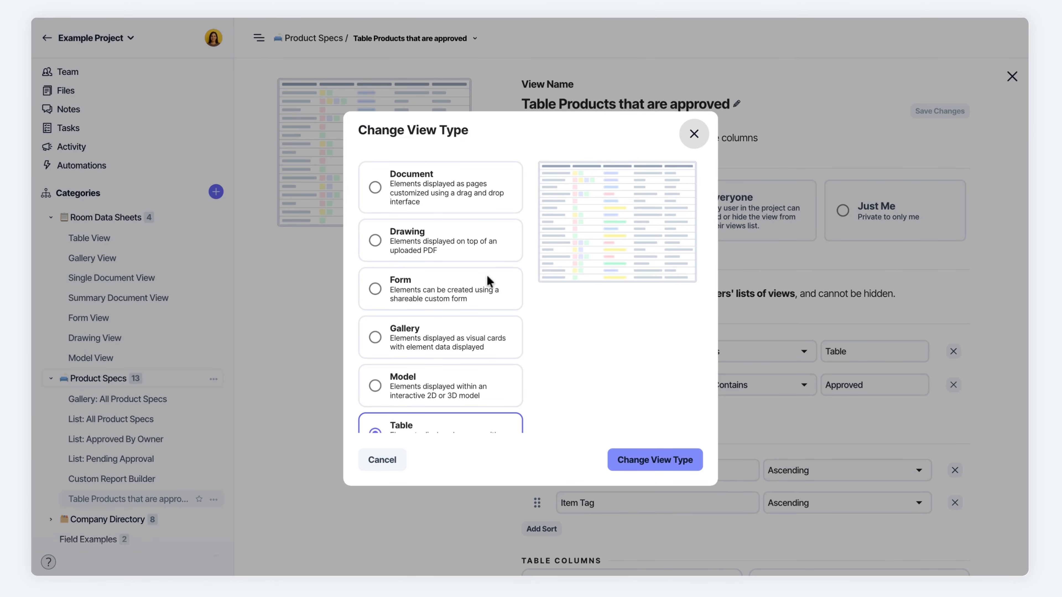
{"action": "scroll", "coordinate": [486, 275], "scroll_direction": "down", "scroll_amount": 2}
{"action": "scroll", "coordinate": [488, 281], "scroll_direction": "up", "scroll_amount": 1}
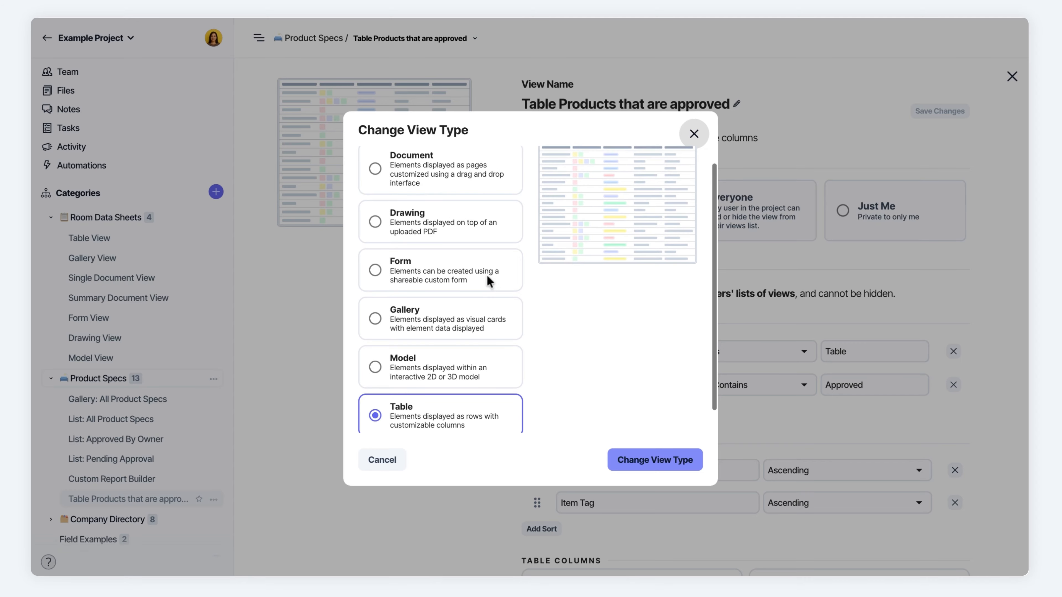
{"action": "scroll", "coordinate": [489, 281], "scroll_direction": "down", "scroll_amount": 1}
{"action": "scroll", "coordinate": [488, 281], "scroll_direction": "up", "scroll_amount": 1}
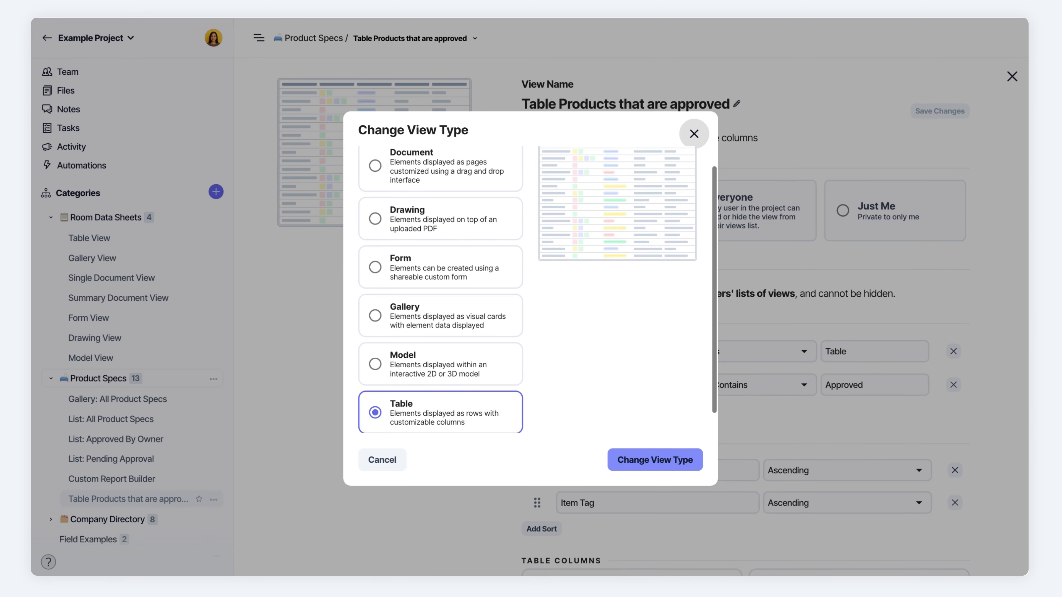
{"action": "scroll", "coordinate": [630, 234], "scroll_direction": "up", "scroll_amount": 1}
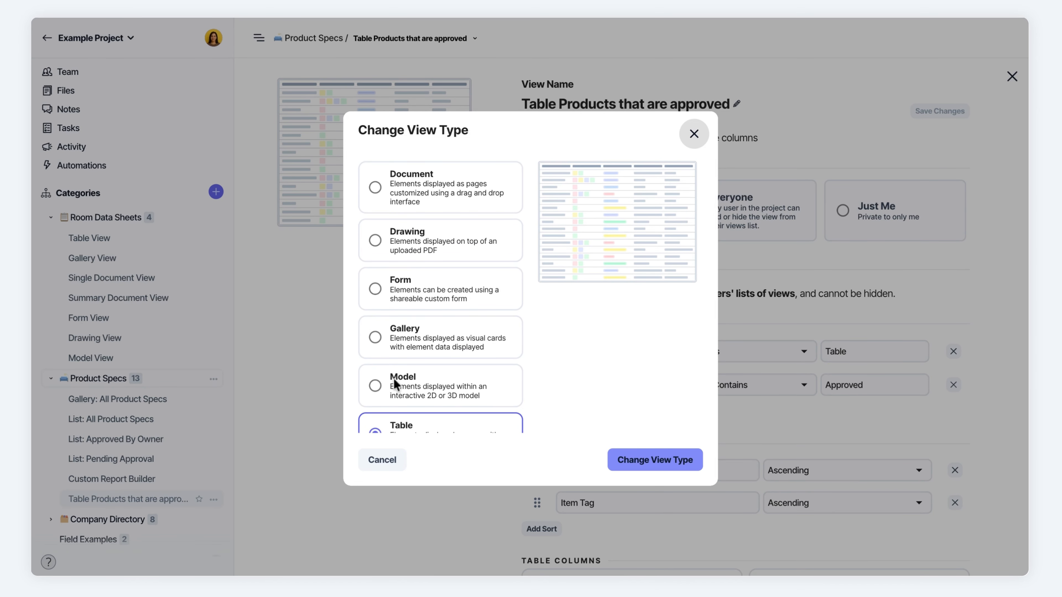
Preview the Model, Gallery, Form, Drawing and Document layouts among the available view types.
{"action": "left_click", "coordinate": [382, 390]}
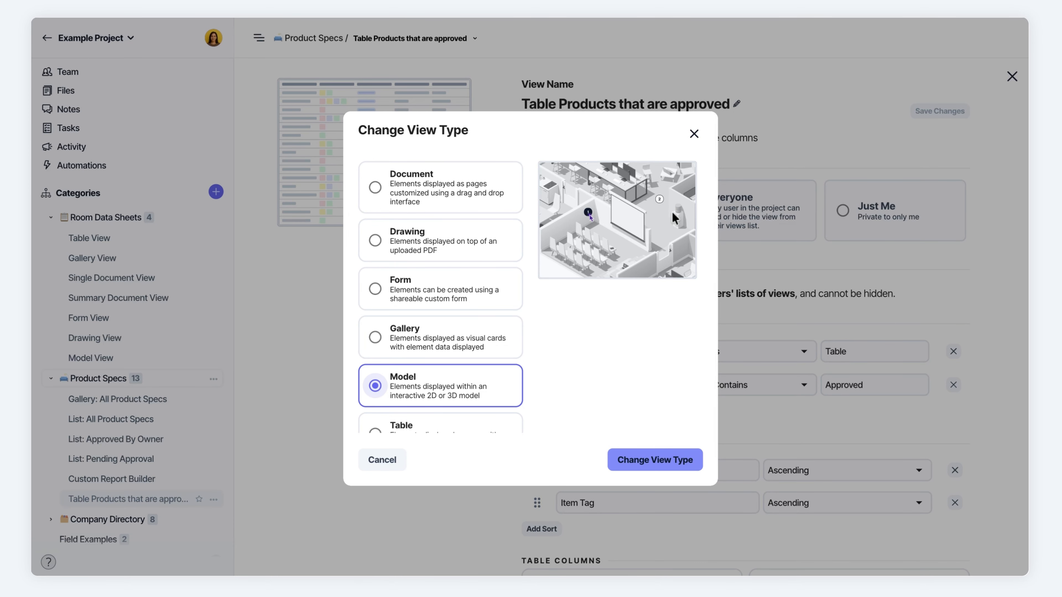
{"action": "left_click", "coordinate": [416, 340]}
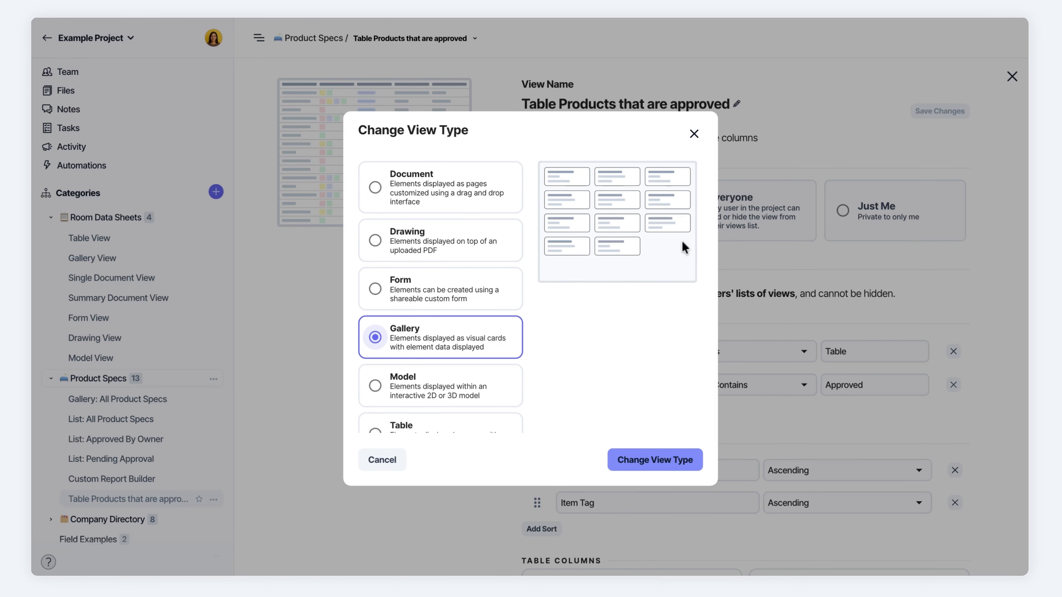
{"action": "left_click", "coordinate": [375, 300]}
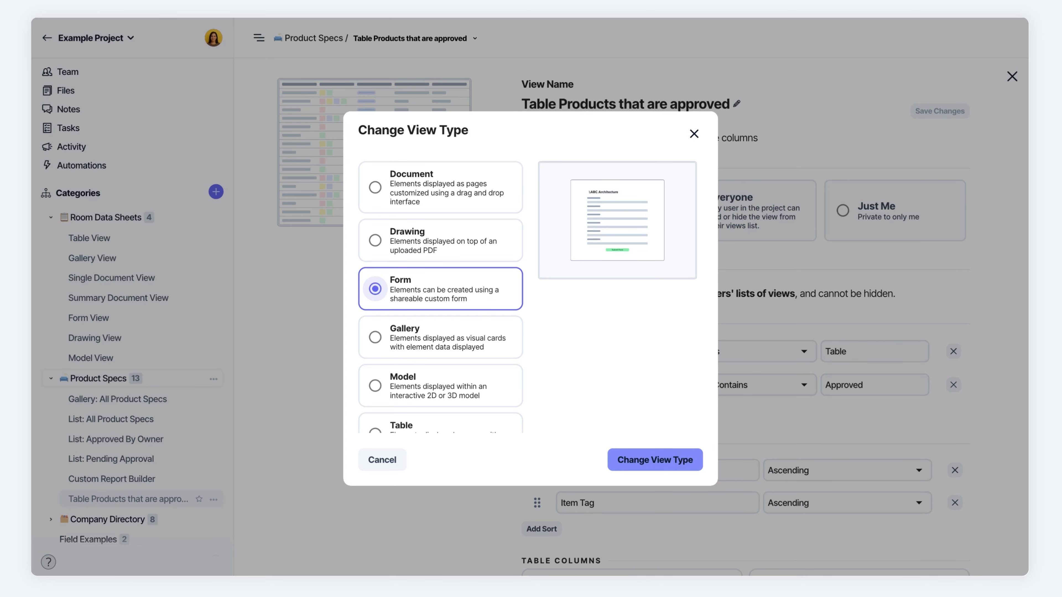
{"action": "left_click", "coordinate": [413, 233]}
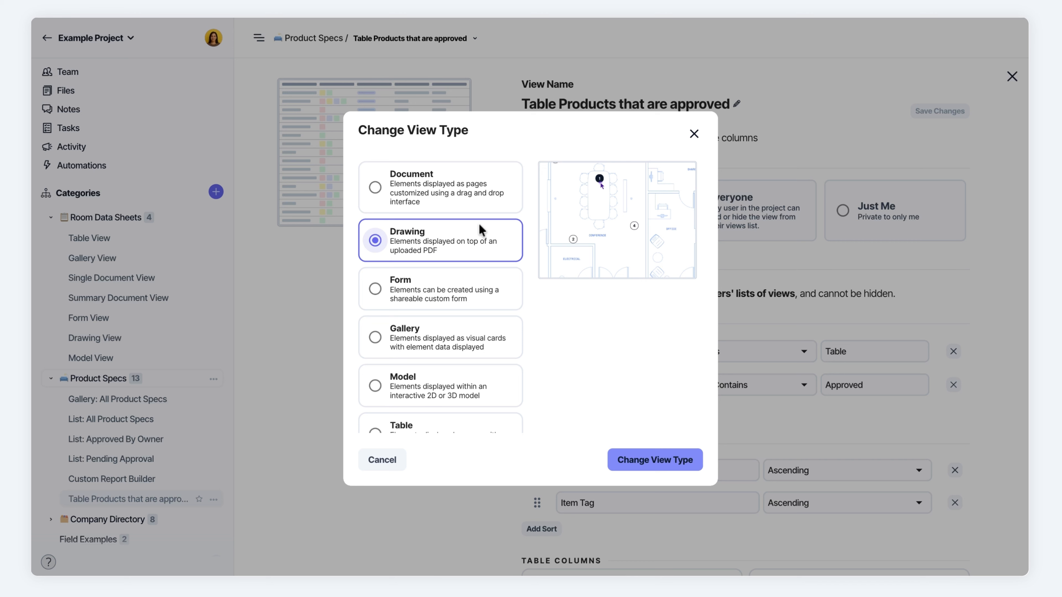
{"action": "left_click", "coordinate": [402, 185]}
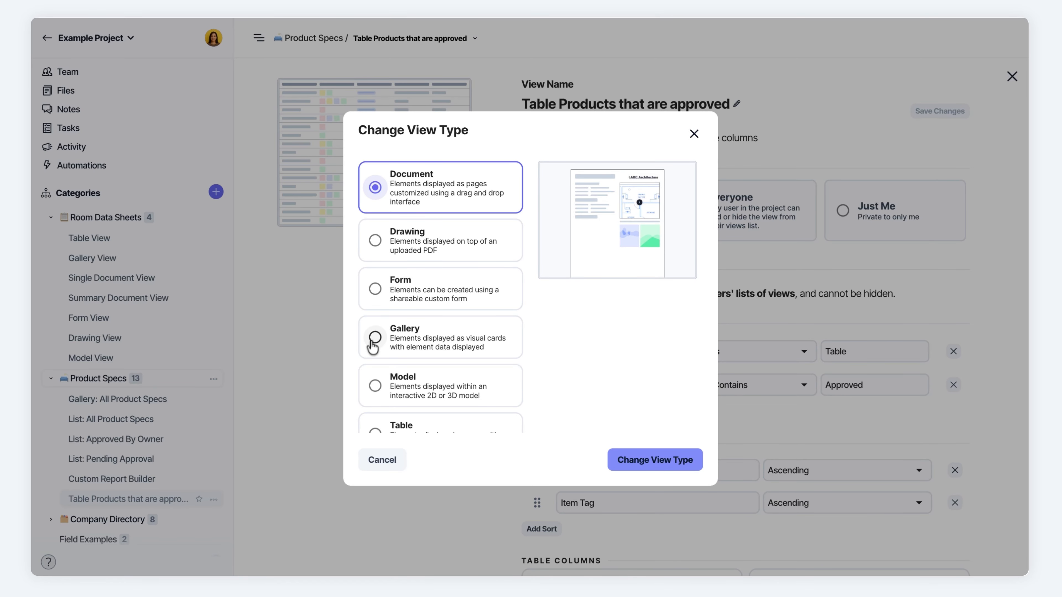
Change the view type to Gallery and save the view settings.
{"action": "left_click", "coordinate": [373, 339]}
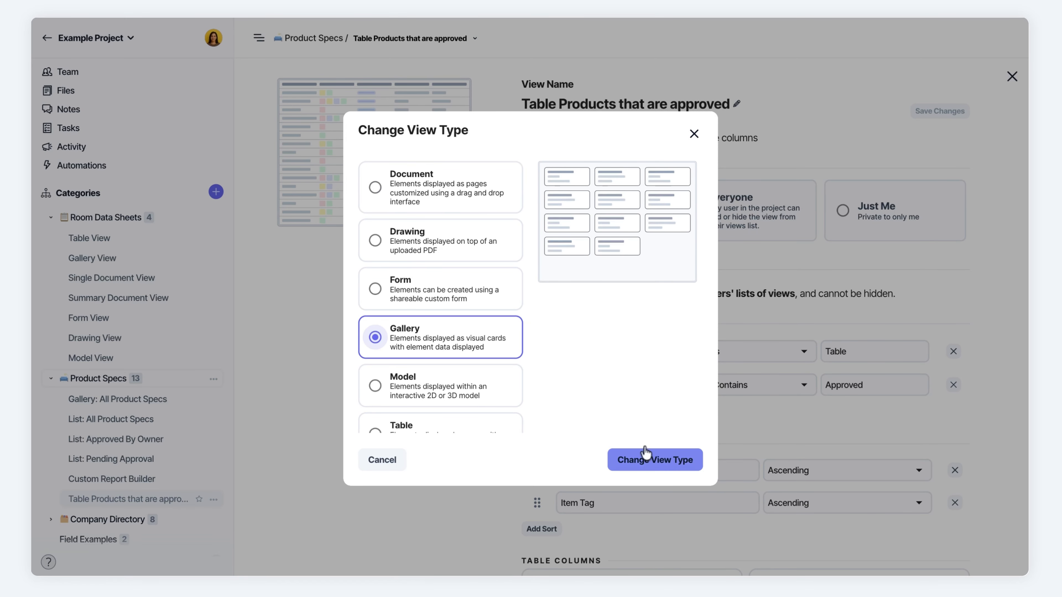
{"action": "left_click", "coordinate": [653, 466]}
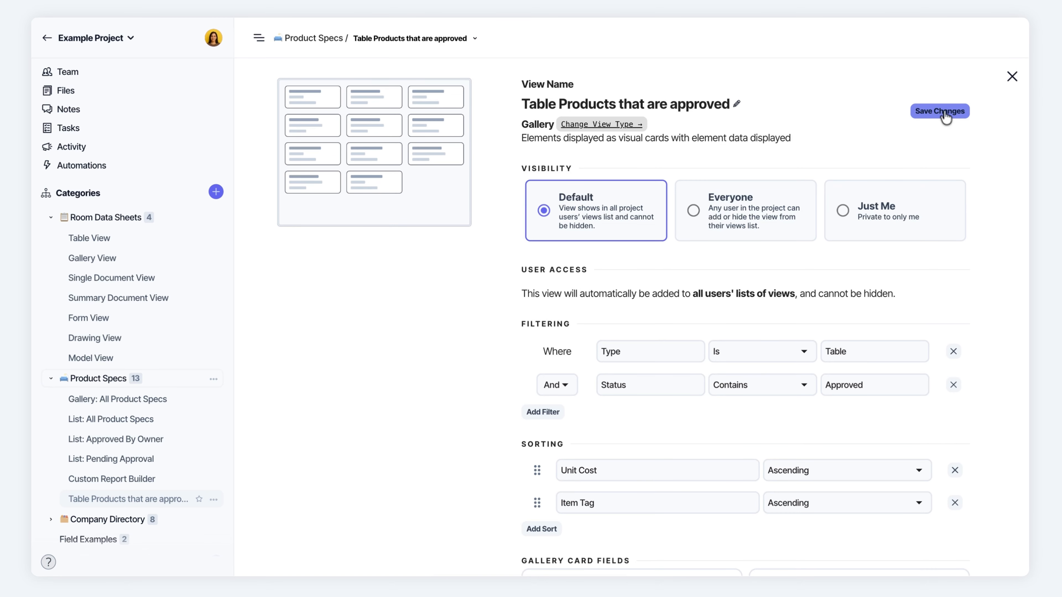
{"action": "left_click", "coordinate": [946, 117]}
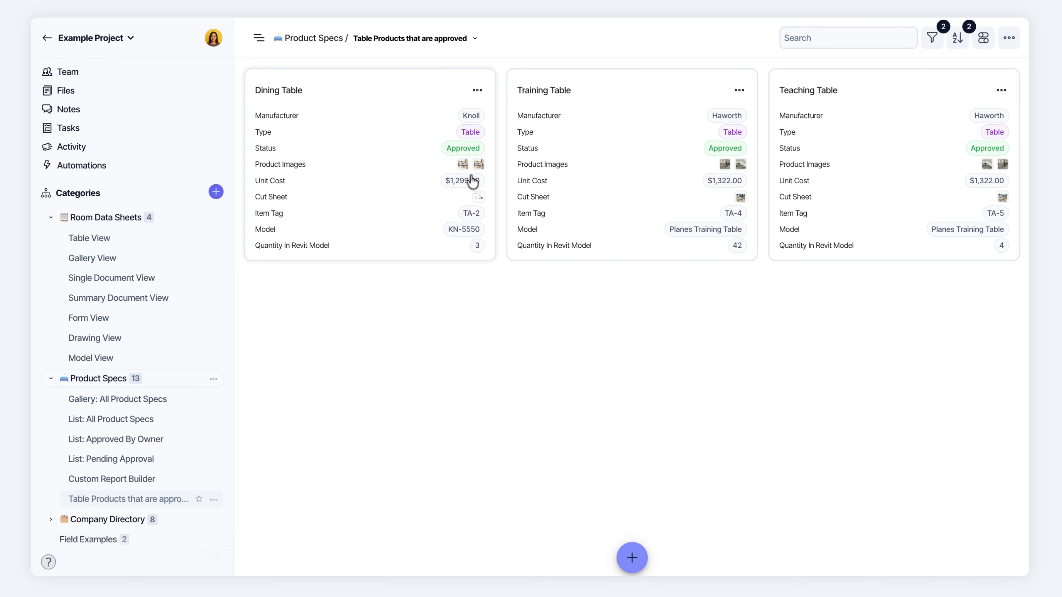
Set the card image of the gallery view to the Product Images field.
{"action": "left_click", "coordinate": [985, 40]}
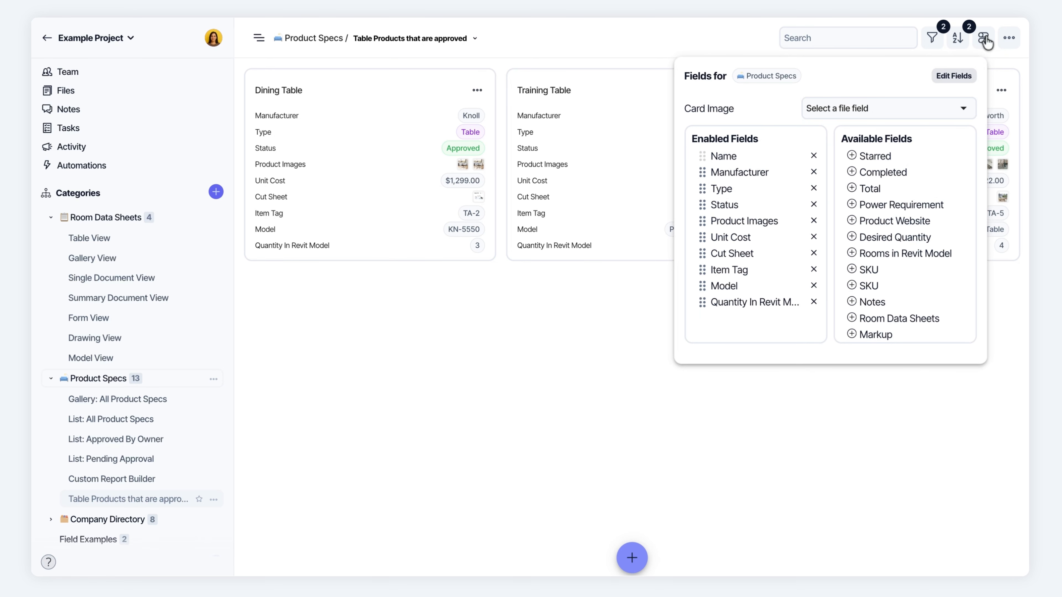
{"action": "left_click", "coordinate": [849, 108]}
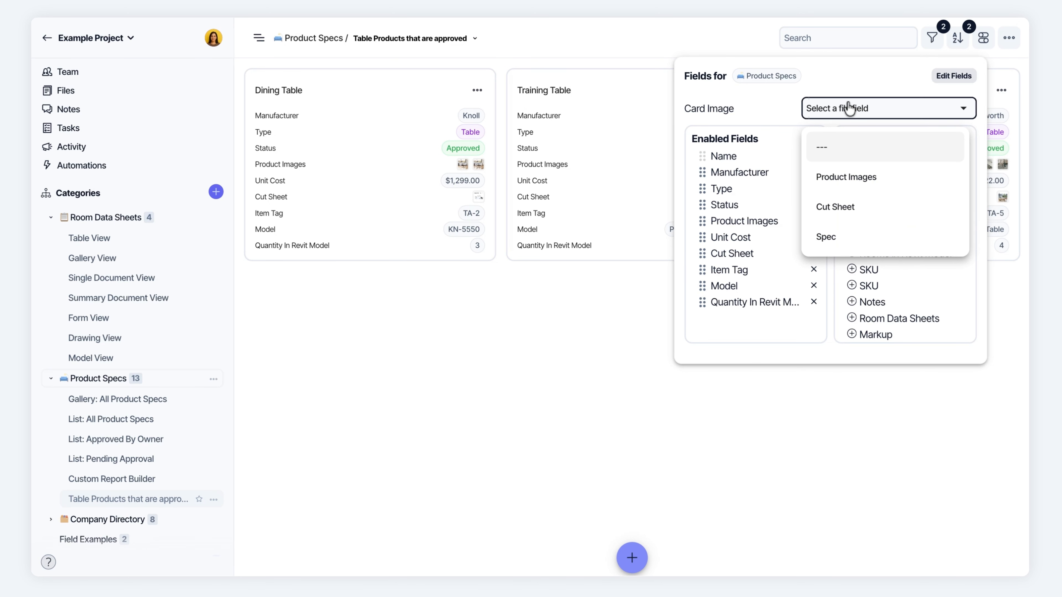
{"action": "left_click", "coordinate": [849, 177]}
{"action": "left_click", "coordinate": [544, 65]}
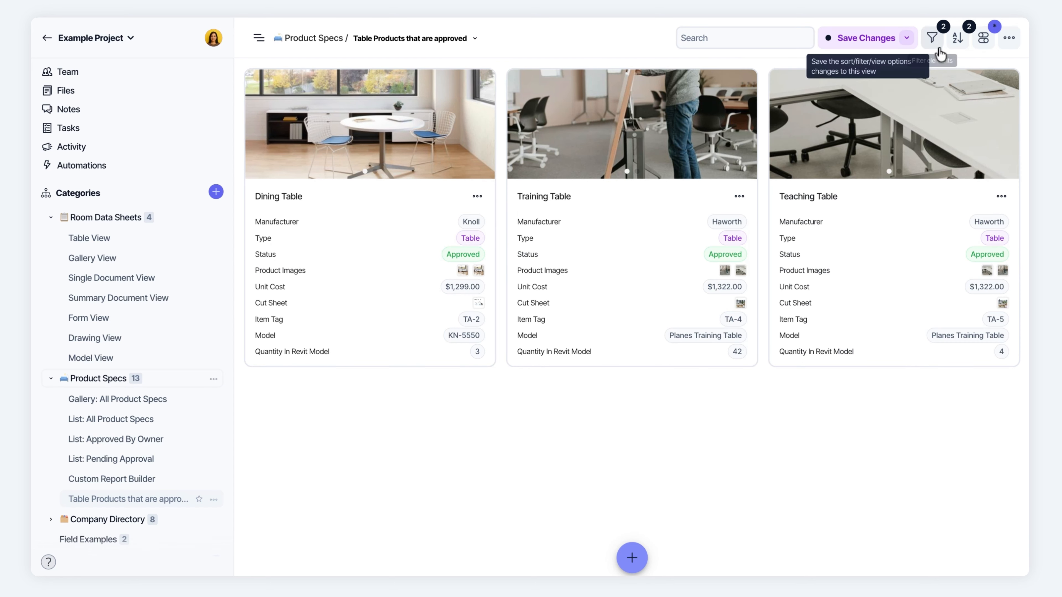
Remove the Product Images, Item Tag, Model and Cut Sheet fields from the gallery cards and save the changes to the view.
{"action": "left_click", "coordinate": [983, 38]}
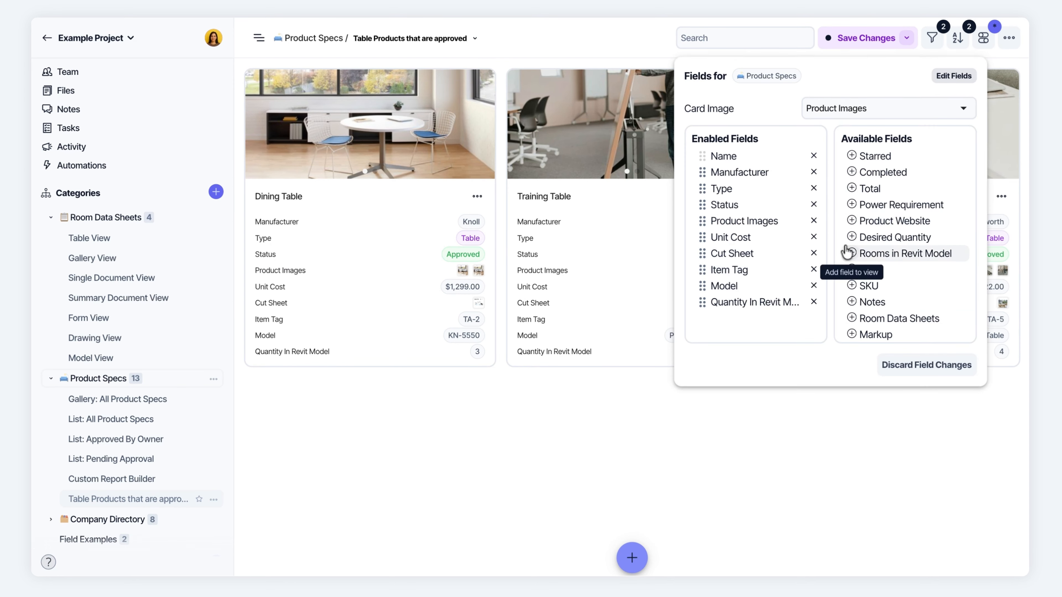
{"action": "left_click", "coordinate": [813, 221]}
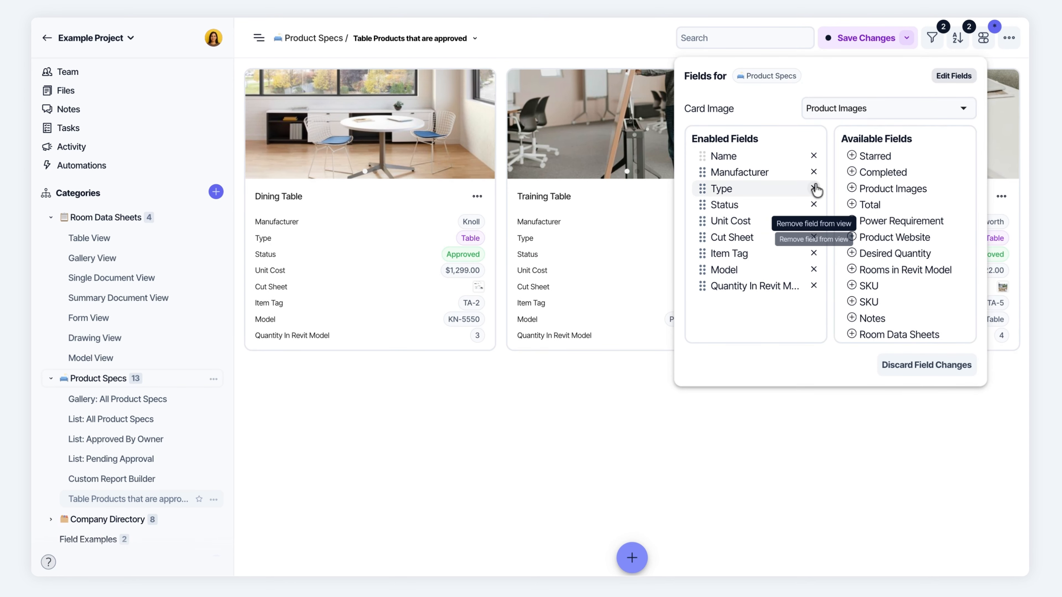
{"action": "left_click", "coordinate": [814, 253]}
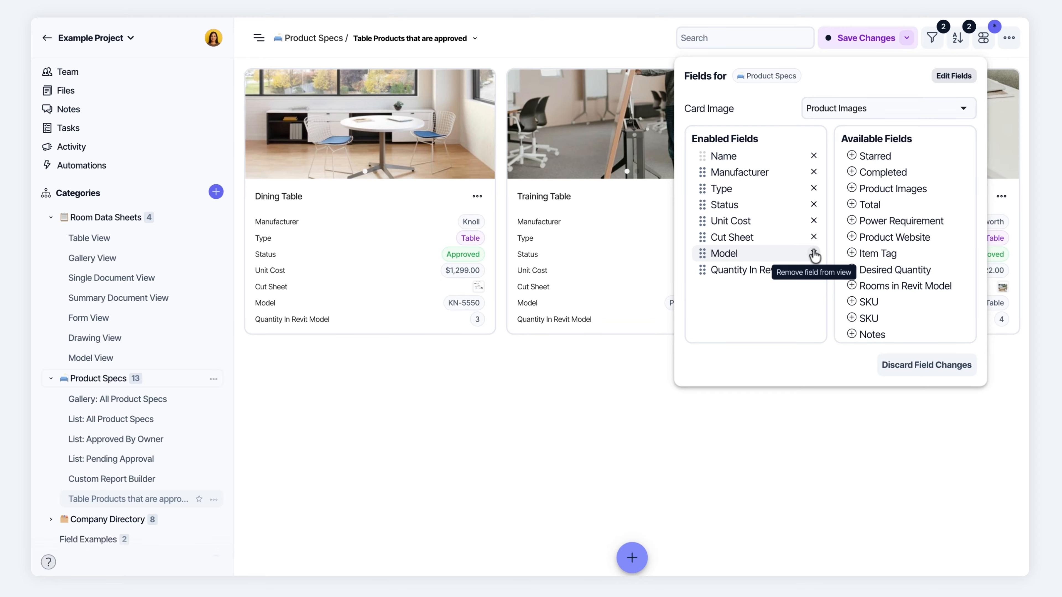
{"action": "left_click", "coordinate": [813, 254]}
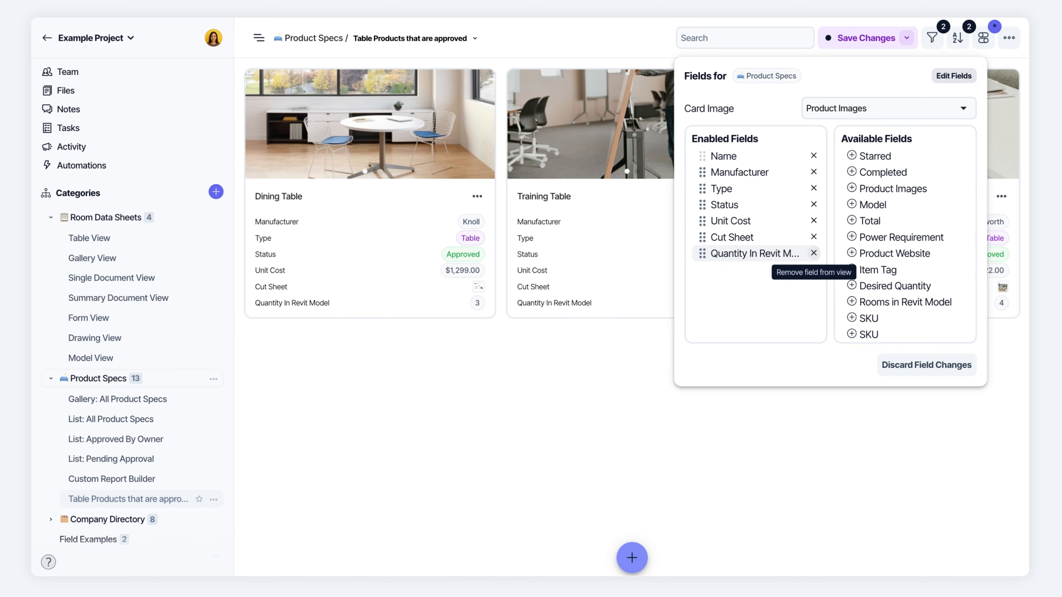
{"action": "left_click", "coordinate": [814, 237]}
{"action": "left_click", "coordinate": [535, 412]}
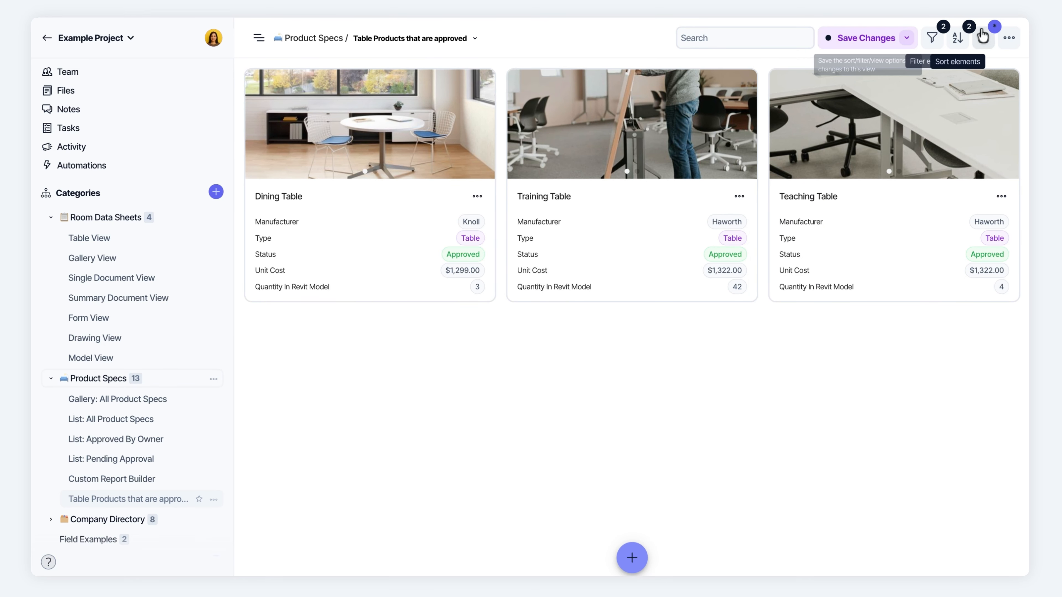
{"action": "left_click", "coordinate": [863, 38]}
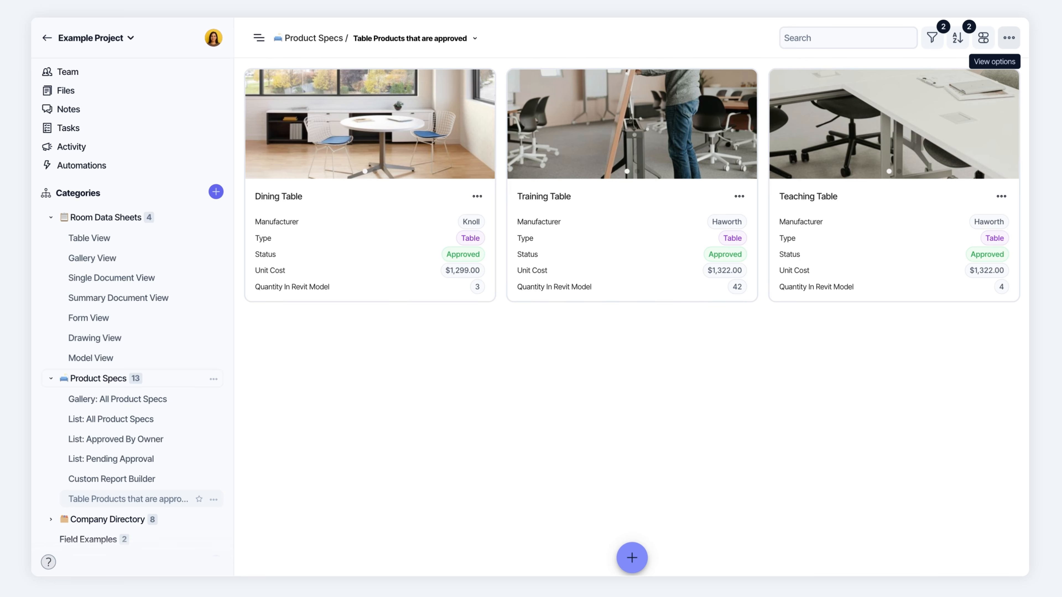
Add the "Table Products that are approved" view to the favorites.
{"action": "left_click", "coordinate": [1008, 47]}
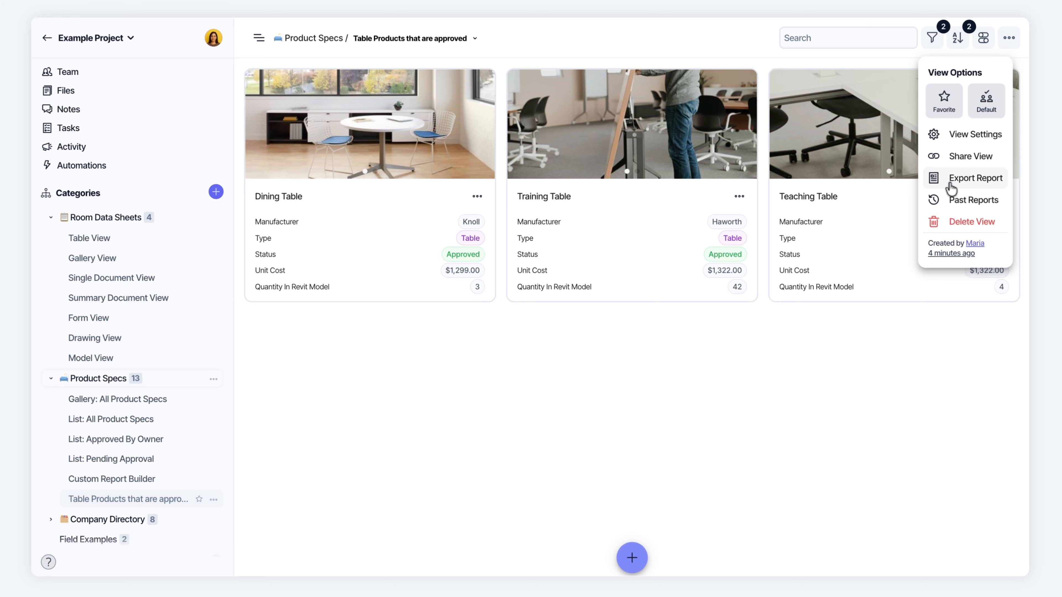
{"action": "left_click", "coordinate": [945, 101]}
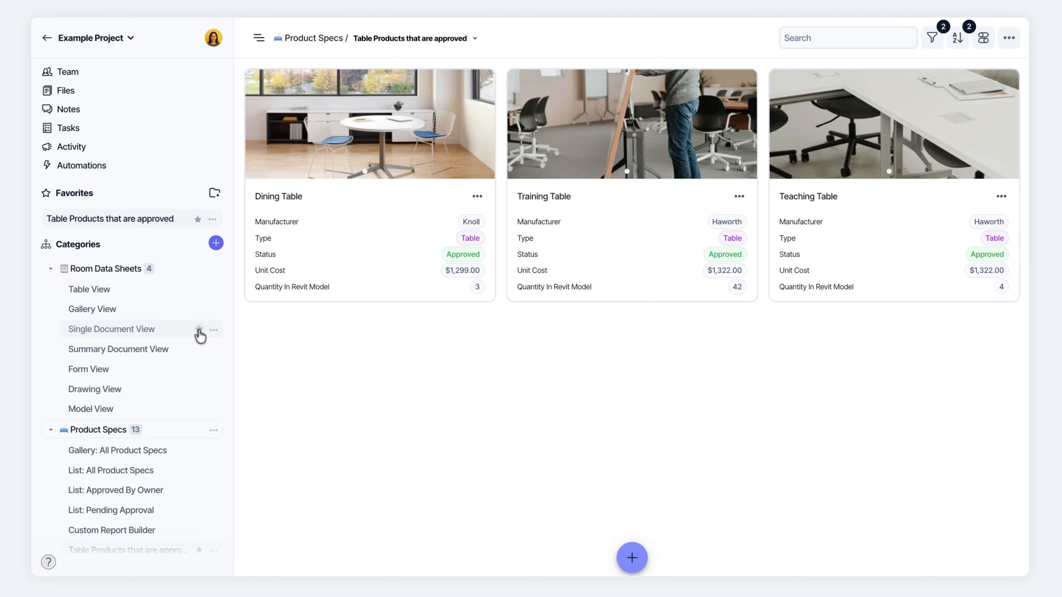
Add the Single Document View of Room Data Sheets to the favorites and remove it again.
{"action": "left_click", "coordinate": [199, 331]}
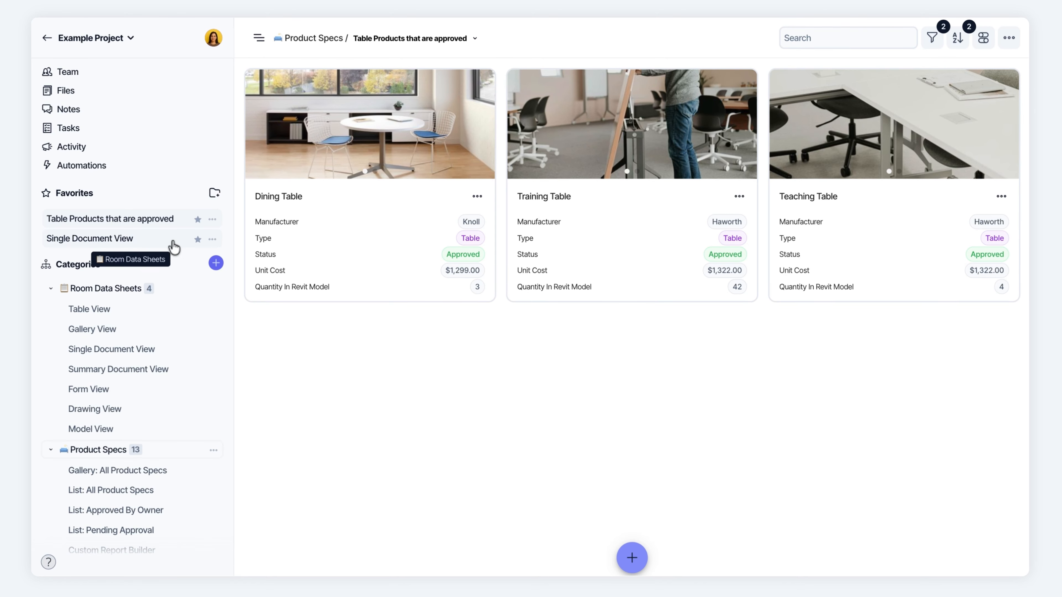
{"action": "left_click", "coordinate": [197, 240]}
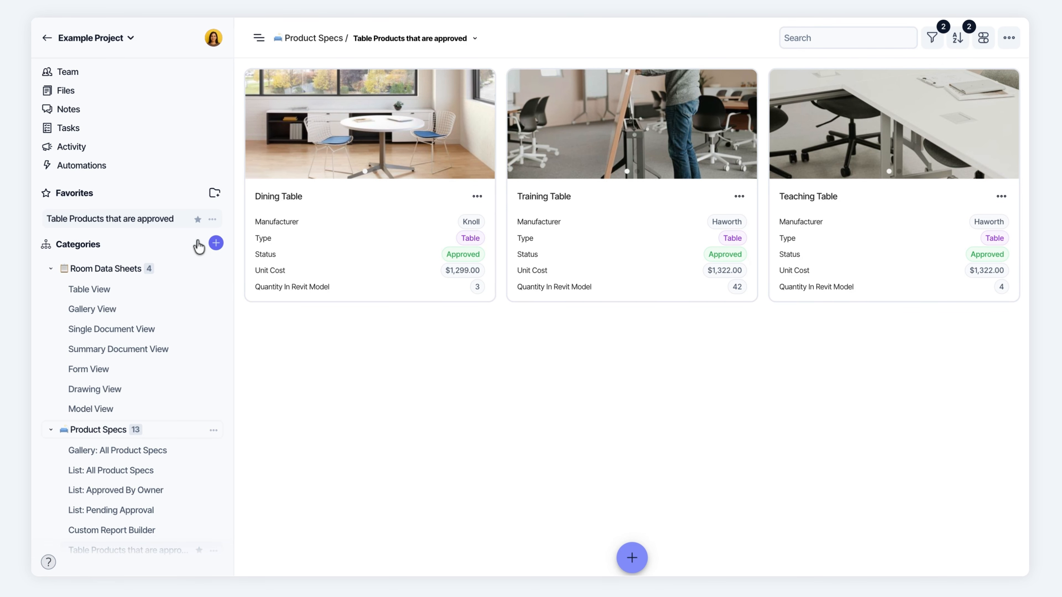
Set the visibility of the "Table Products that are approved" view to Everyone in its view settings and save the changes.
{"action": "left_click", "coordinate": [1007, 38]}
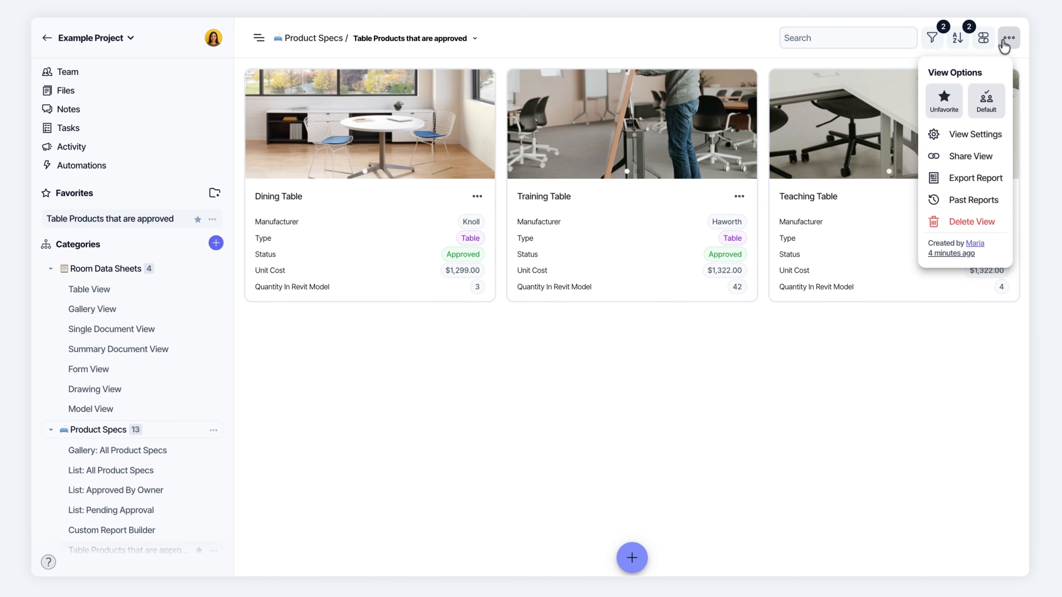
{"action": "left_click", "coordinate": [964, 140]}
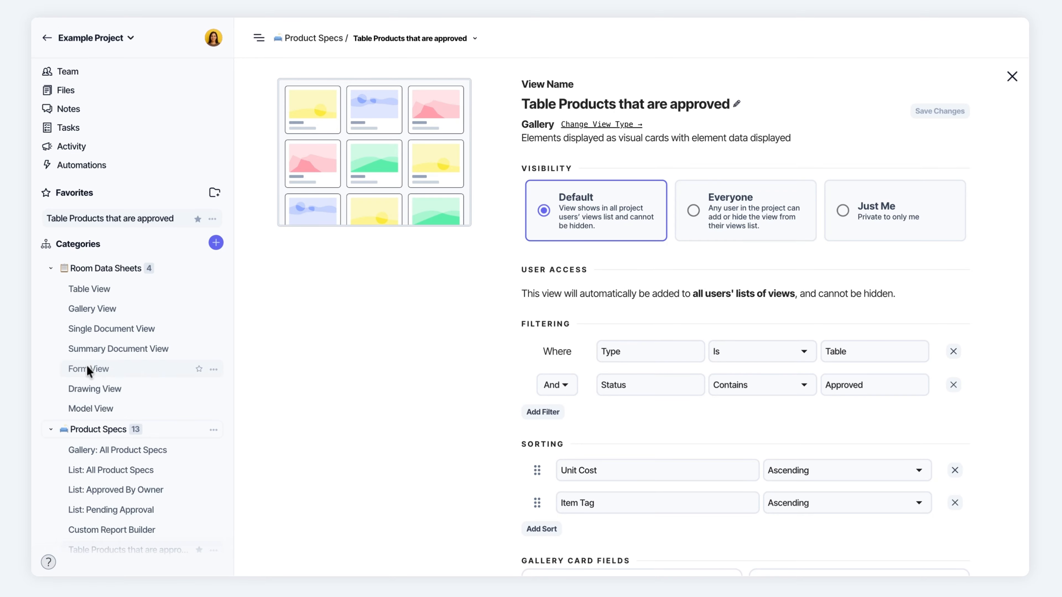
{"action": "scroll", "coordinate": [87, 368], "scroll_direction": "down", "scroll_amount": 3}
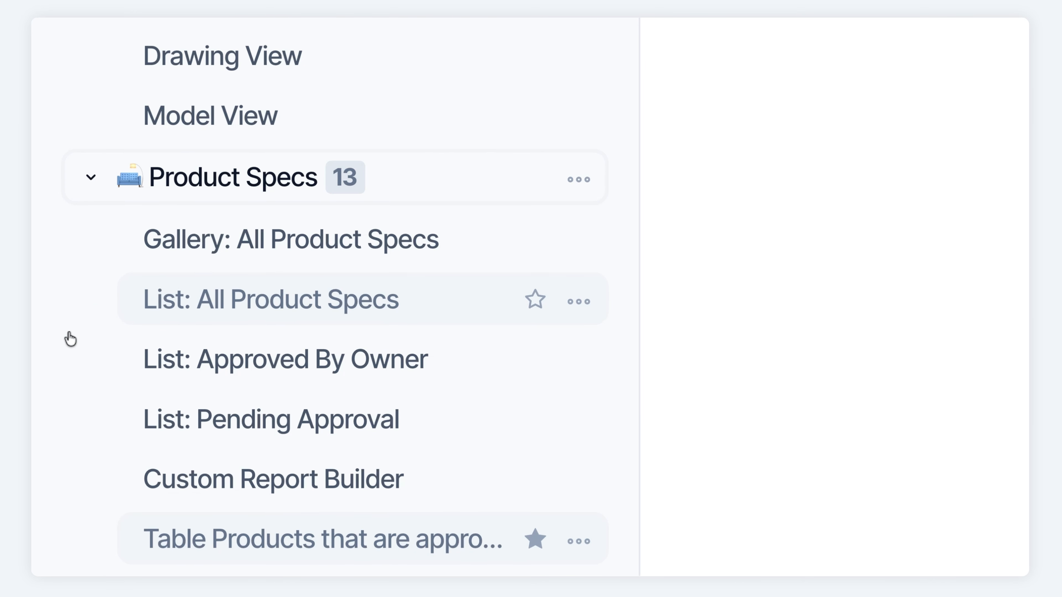
{"action": "scroll", "coordinate": [70, 339], "scroll_direction": "down", "scroll_amount": 3}
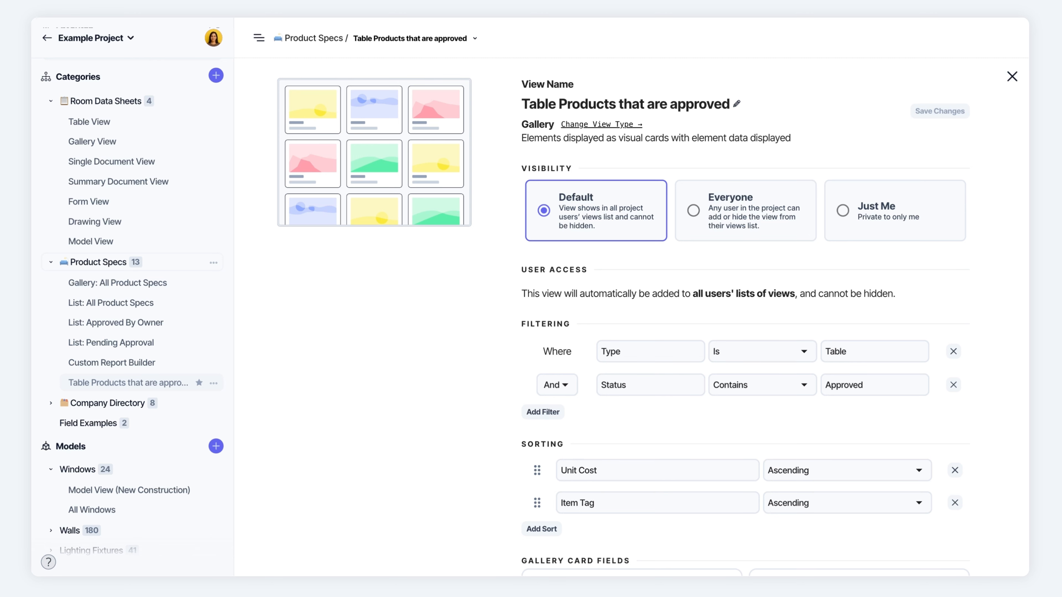
{"action": "left_click", "coordinate": [693, 211]}
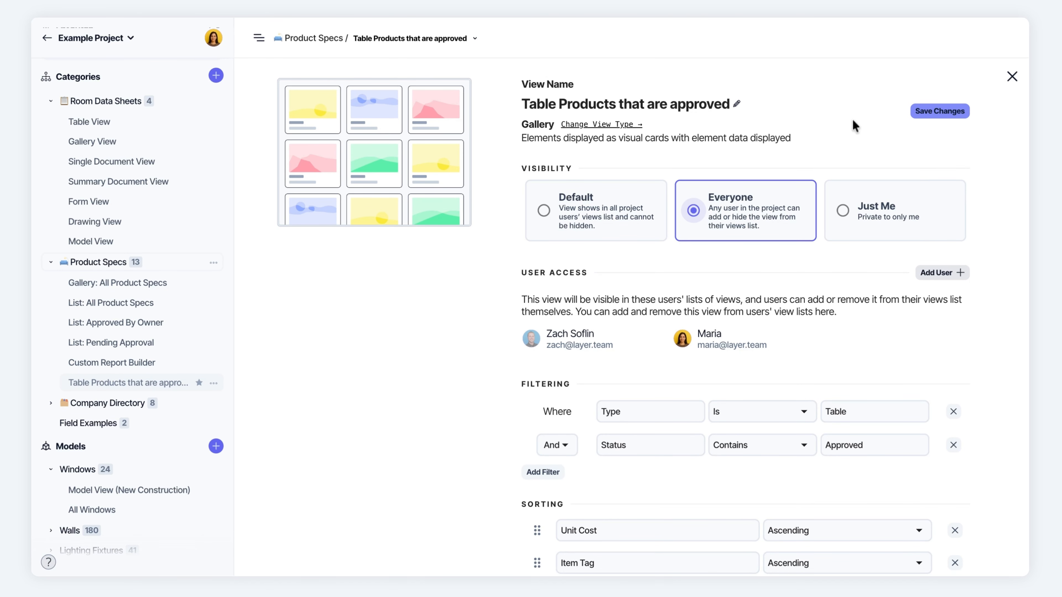
{"action": "left_click", "coordinate": [940, 112]}
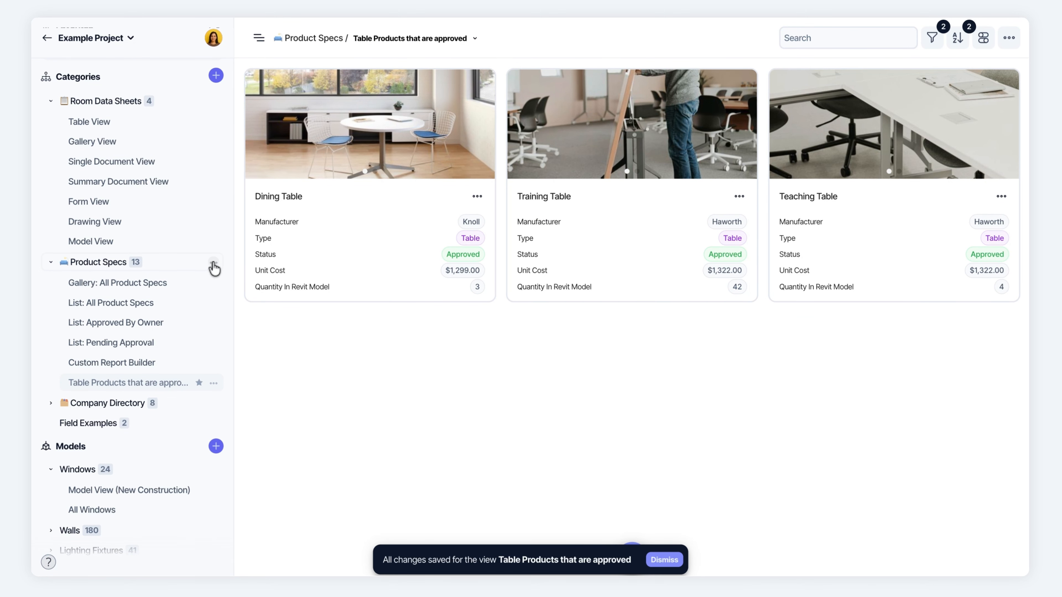
Remove the "Table Products that are approved" view from the personal views list through the Product Specs category's view management.
{"action": "left_click", "coordinate": [213, 263]}
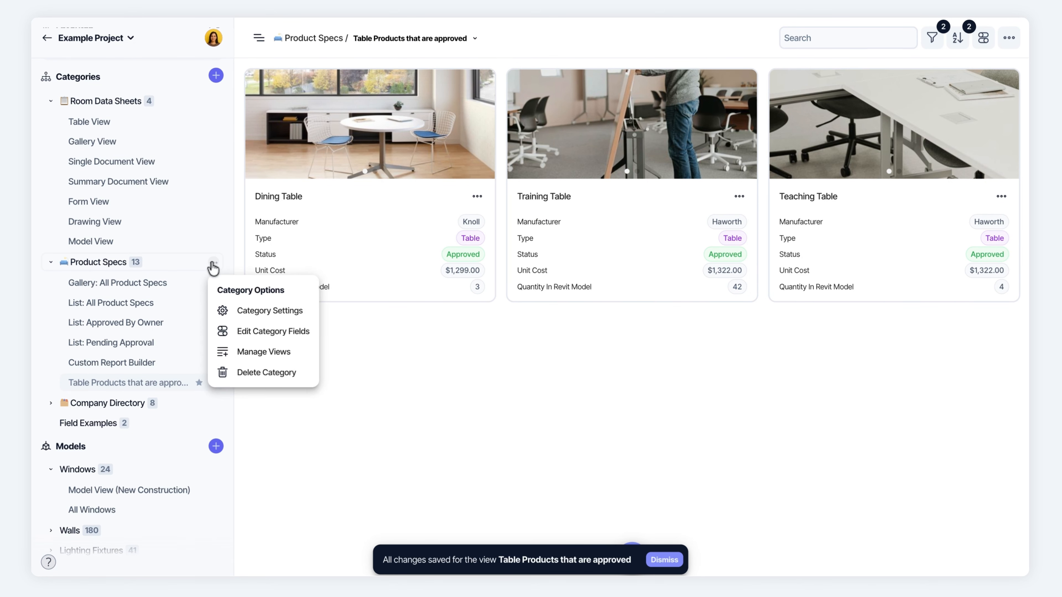
{"action": "left_click", "coordinate": [260, 358]}
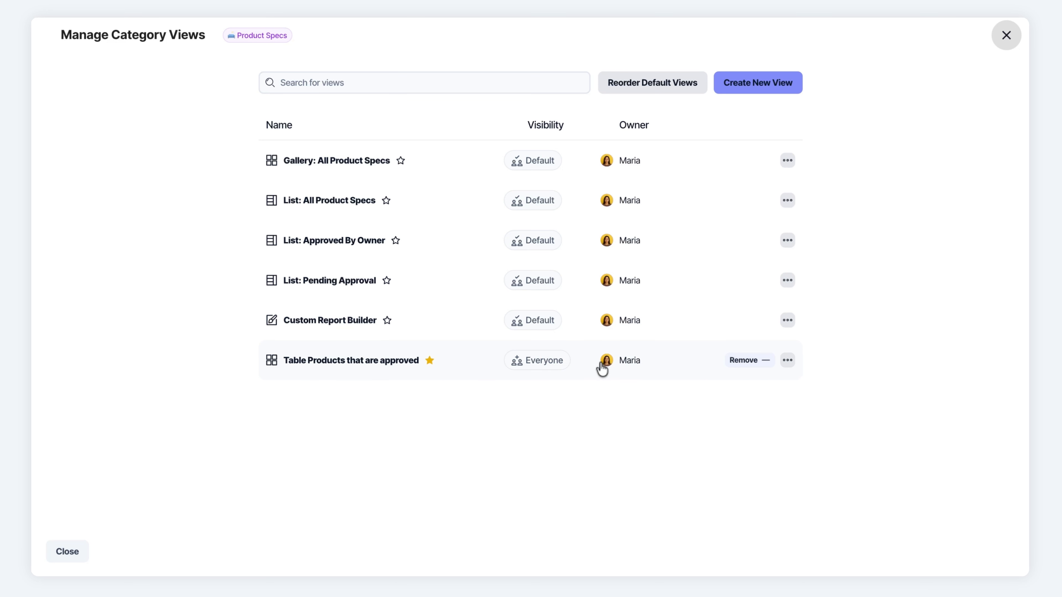
{"action": "mouse_move", "coordinate": [532, 364]}
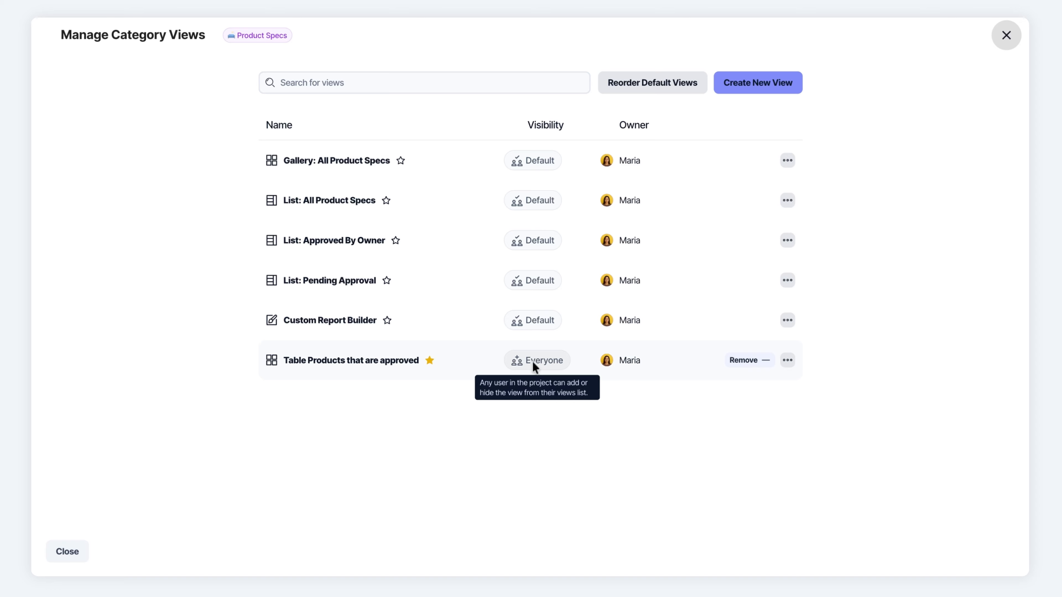
{"action": "left_click", "coordinate": [751, 362]}
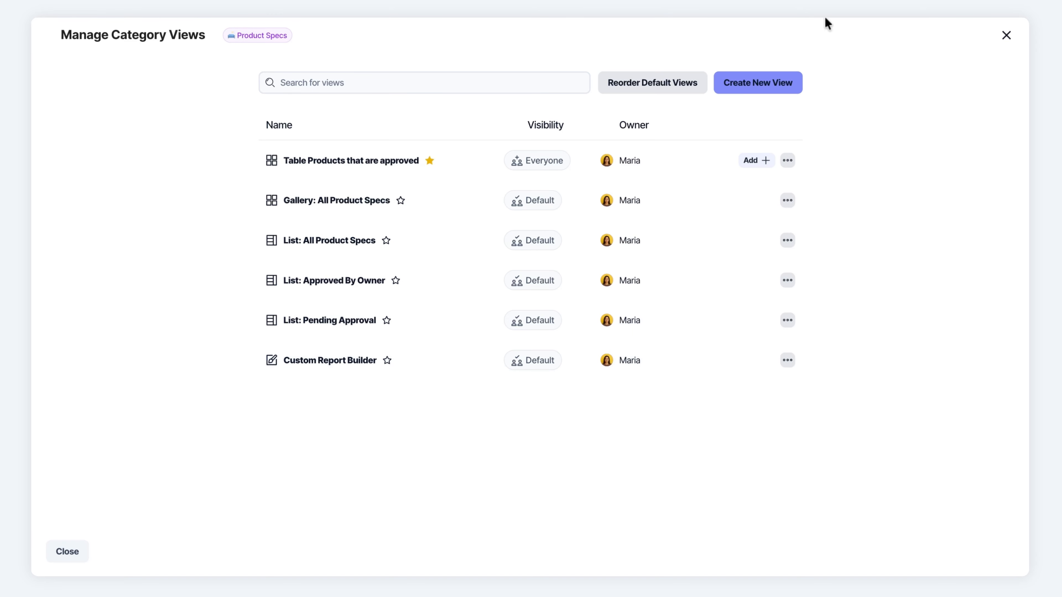
{"action": "left_click", "coordinate": [1007, 36]}
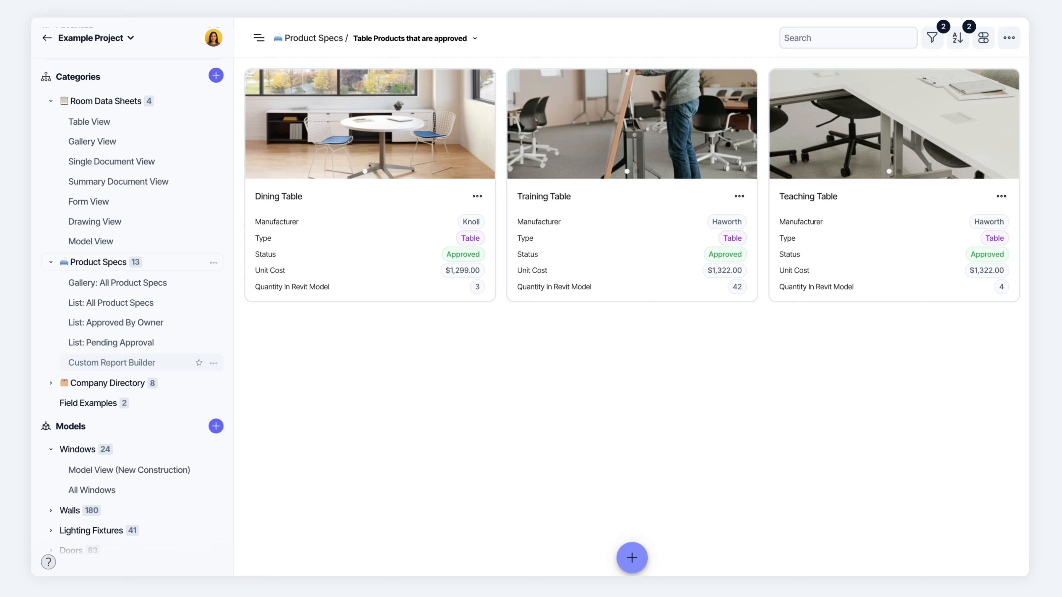
Add the "Table Products that are approved" view back to the personal project views list in the Product Specs view management.
{"action": "left_click", "coordinate": [214, 263]}
{"action": "left_click", "coordinate": [271, 358]}
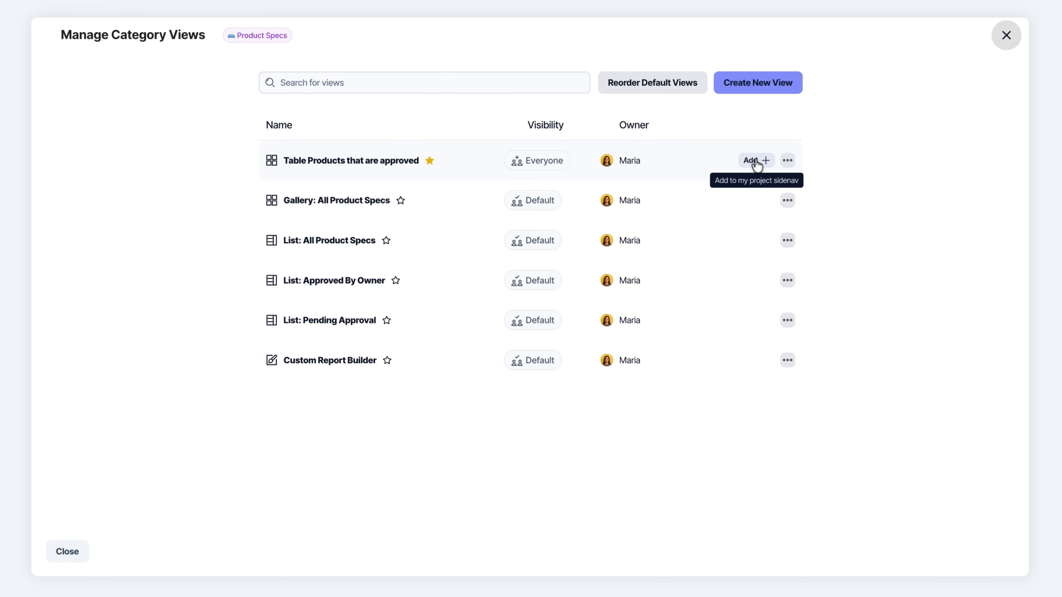
{"action": "left_click", "coordinate": [349, 167]}
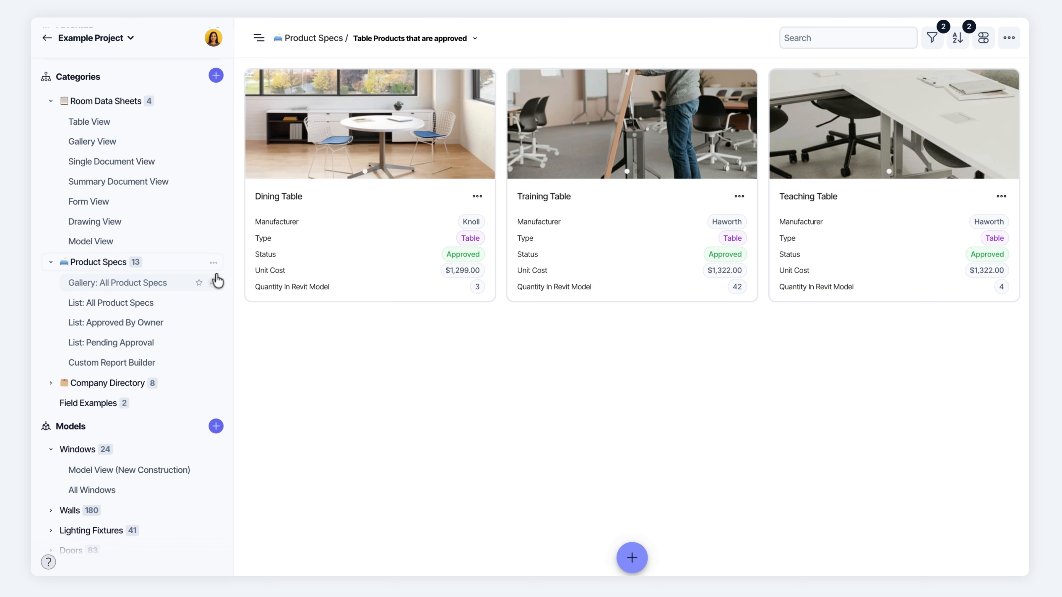
{"action": "left_click", "coordinate": [213, 263]}
{"action": "left_click", "coordinate": [256, 340]}
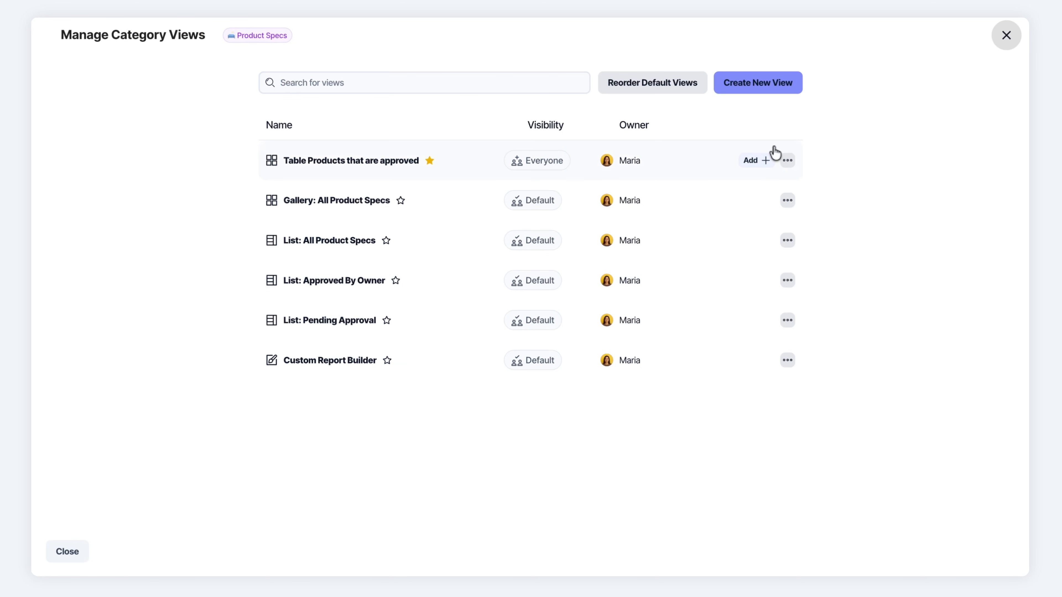
{"action": "left_click", "coordinate": [752, 161]}
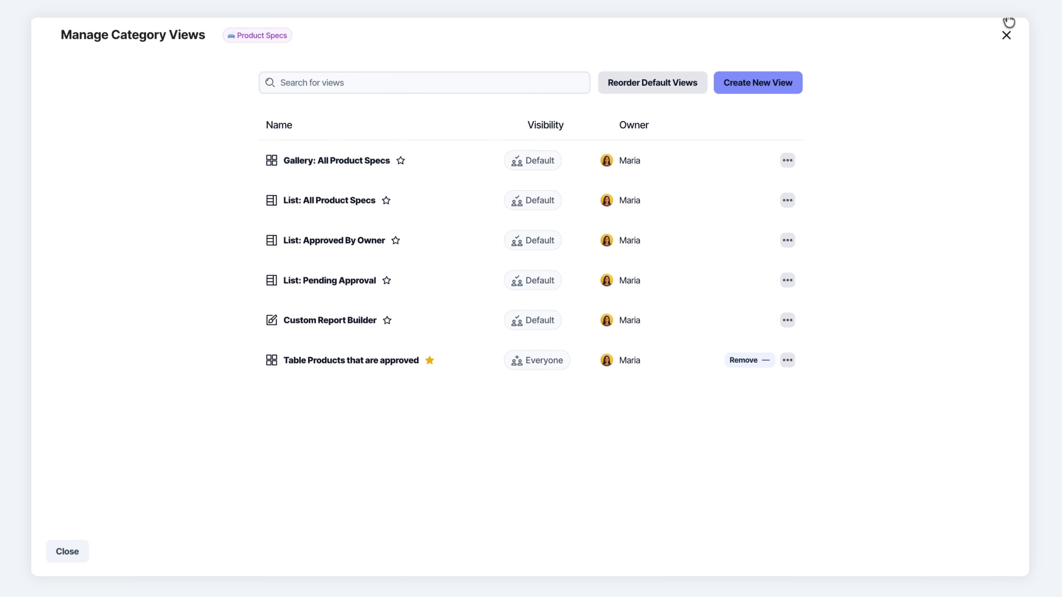
{"action": "left_click", "coordinate": [1006, 35]}
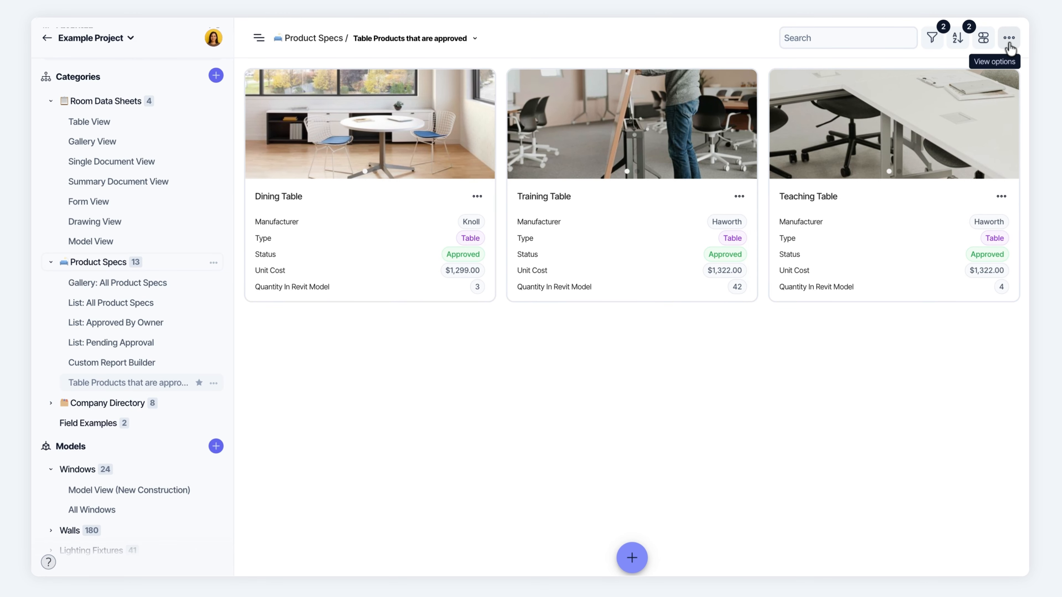
Open the settings of the "Table Products that are approved" view and switch its visibility to Just Me and back to Everyone.
{"action": "left_click", "coordinate": [1009, 40]}
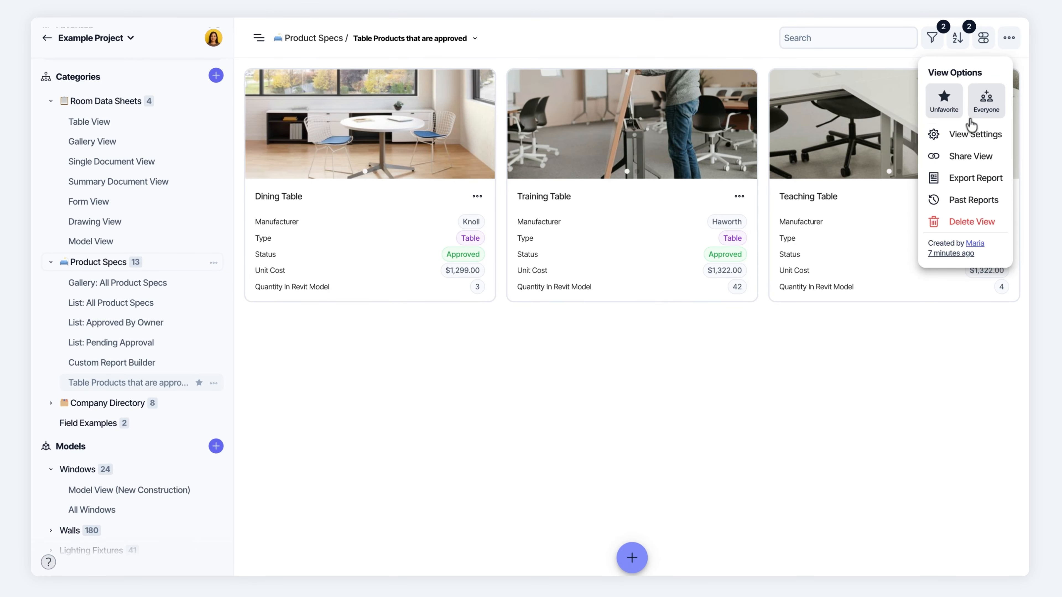
{"action": "left_click", "coordinate": [965, 136]}
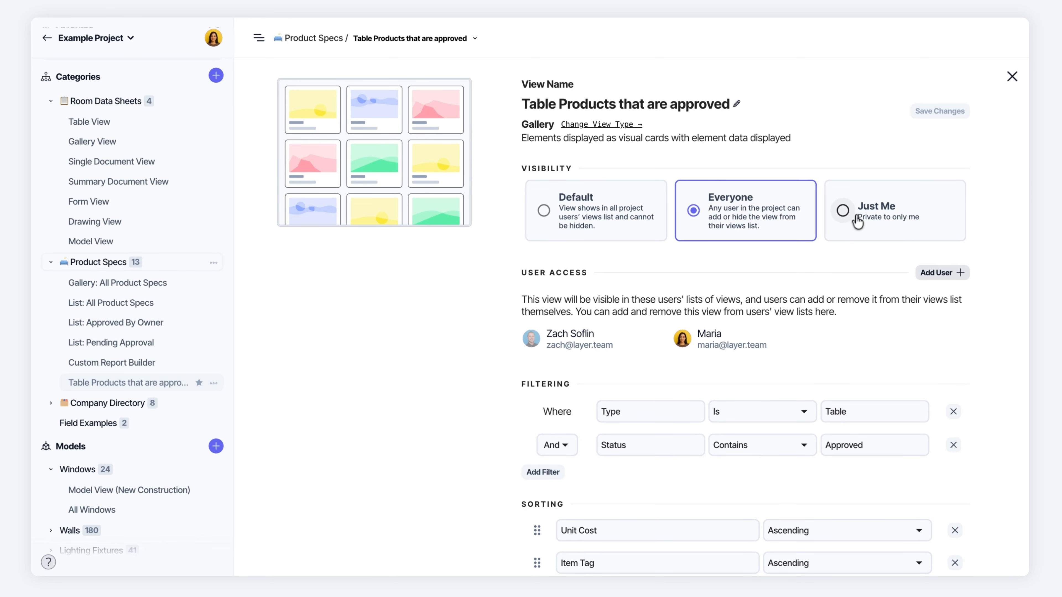
{"action": "left_click", "coordinate": [854, 226]}
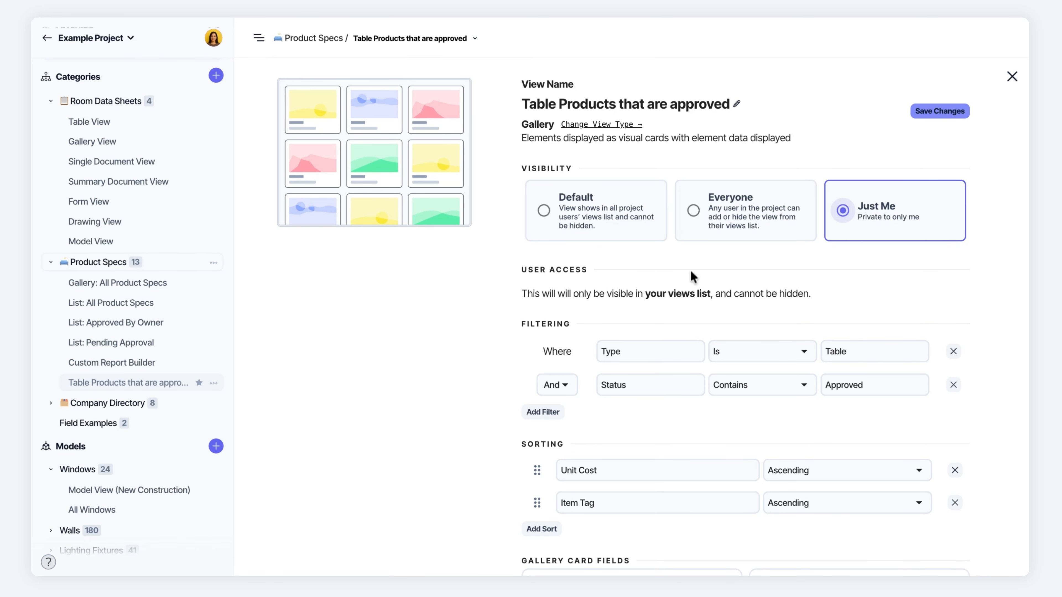
{"action": "left_click", "coordinate": [692, 211]}
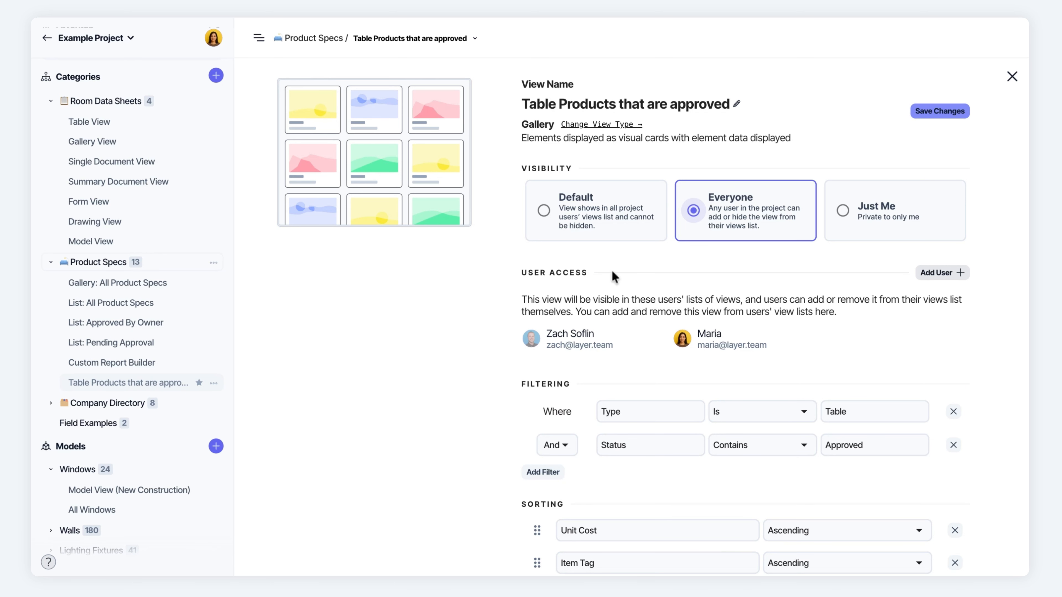
Grant the suggested project user access to the view and remove the other non-owner user from its access list.
{"action": "left_click", "coordinate": [932, 276]}
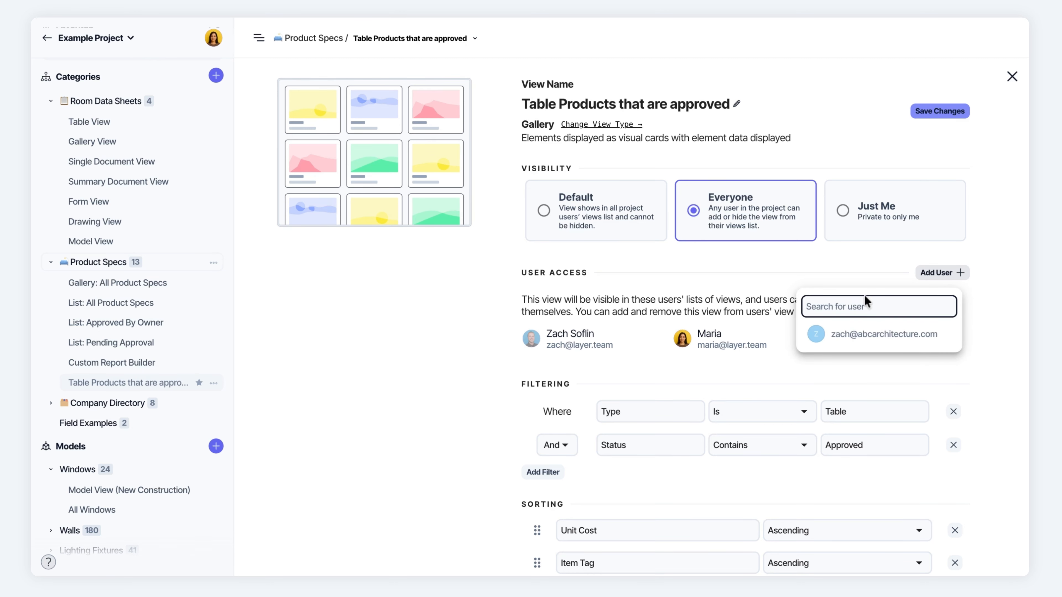
{"action": "left_click", "coordinate": [857, 333]}
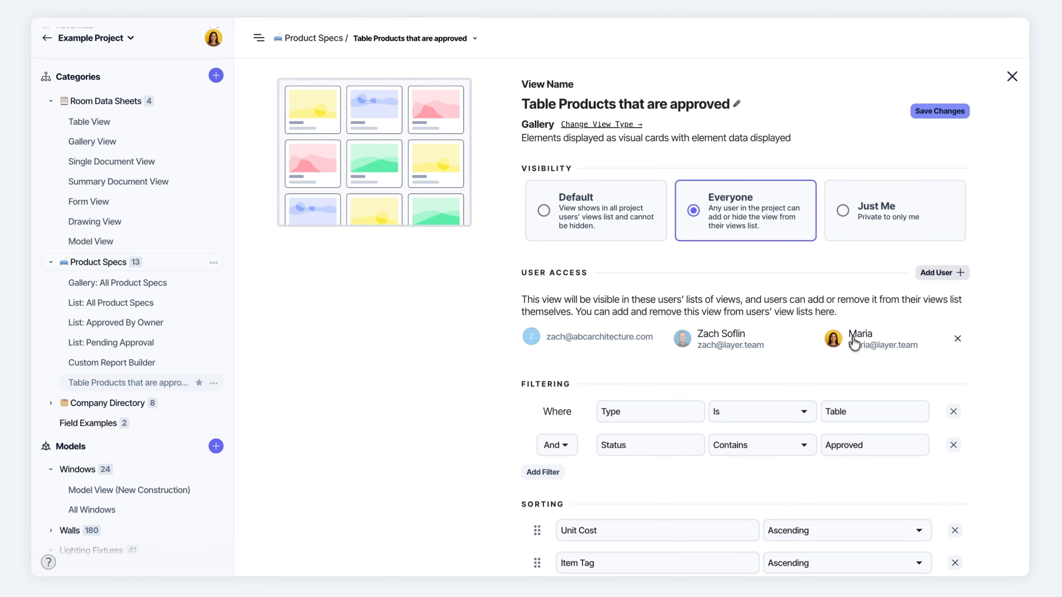
{"action": "left_click", "coordinate": [796, 343]}
{"action": "mouse_move", "coordinate": [532, 333]}
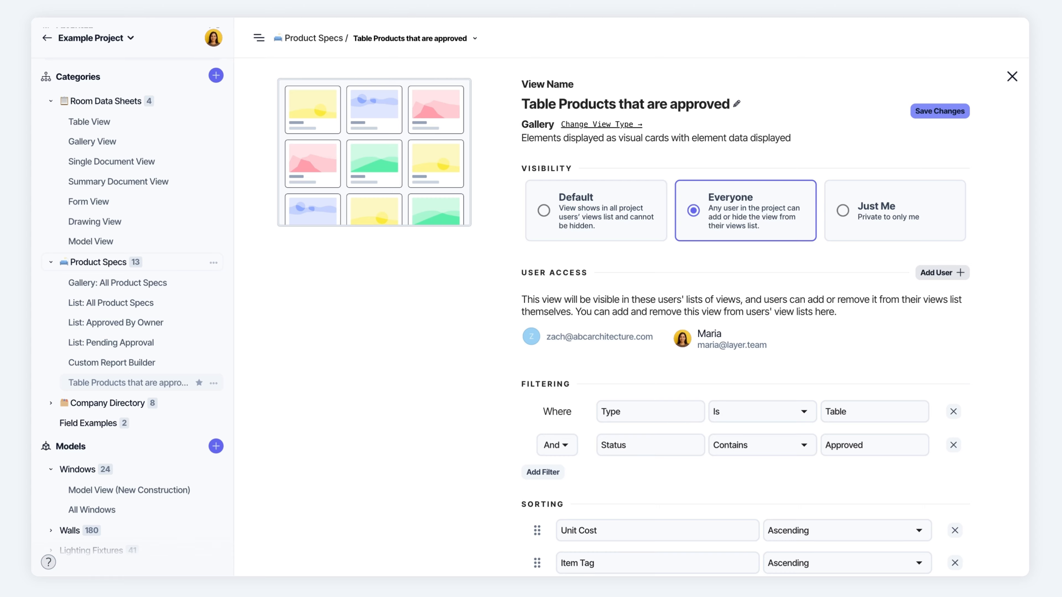
Set the view's visibility to Default, check its filtering, sorting and gallery card settings, and save the changes.
{"action": "left_click", "coordinate": [592, 217]}
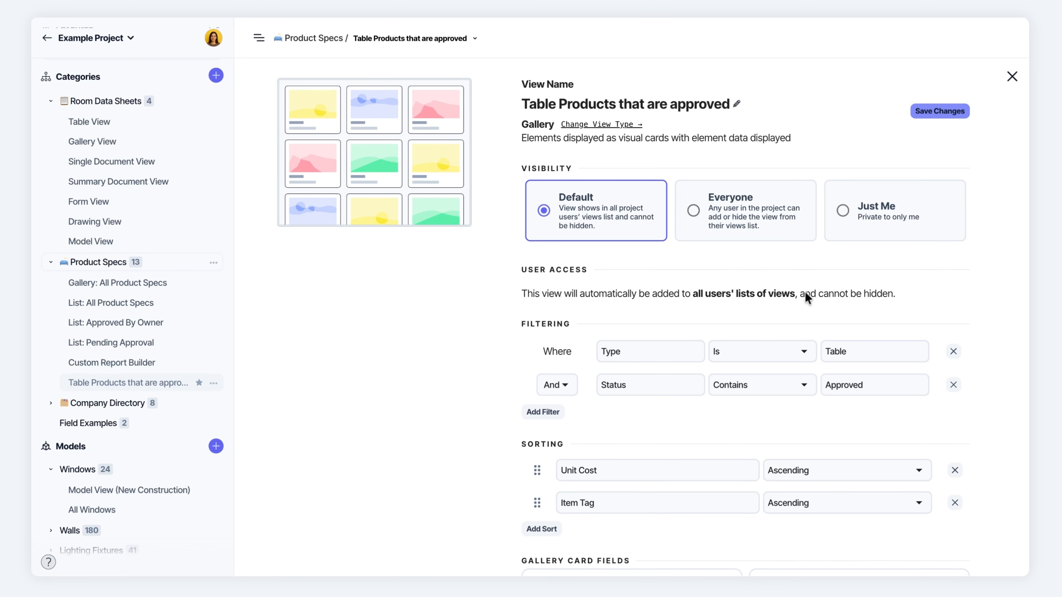
{"action": "scroll", "coordinate": [724, 272], "scroll_direction": "down", "scroll_amount": 3}
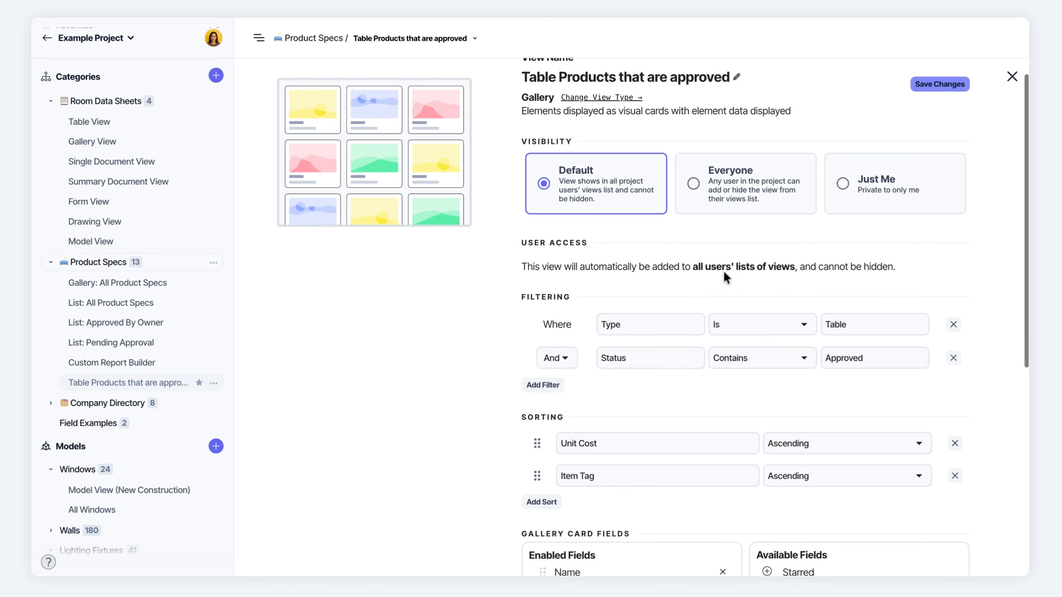
{"action": "scroll", "coordinate": [725, 276], "scroll_direction": "down", "scroll_amount": 1}
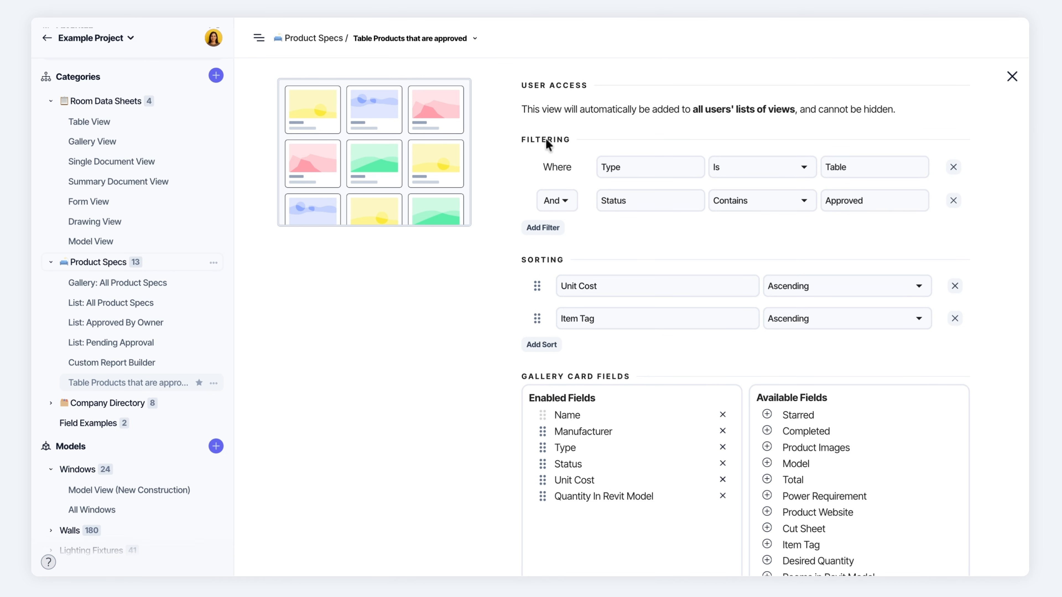
{"action": "scroll", "coordinate": [543, 234], "scroll_direction": "down", "scroll_amount": 2}
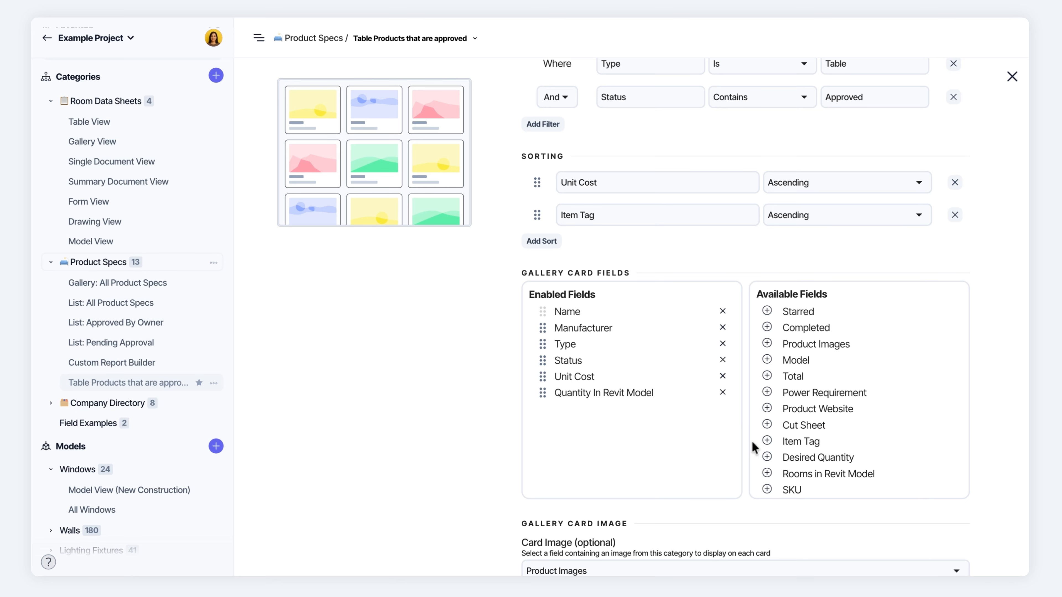
{"action": "scroll", "coordinate": [752, 441], "scroll_direction": "up", "scroll_amount": 2}
{"action": "scroll", "coordinate": [752, 441], "scroll_direction": "down", "scroll_amount": 1}
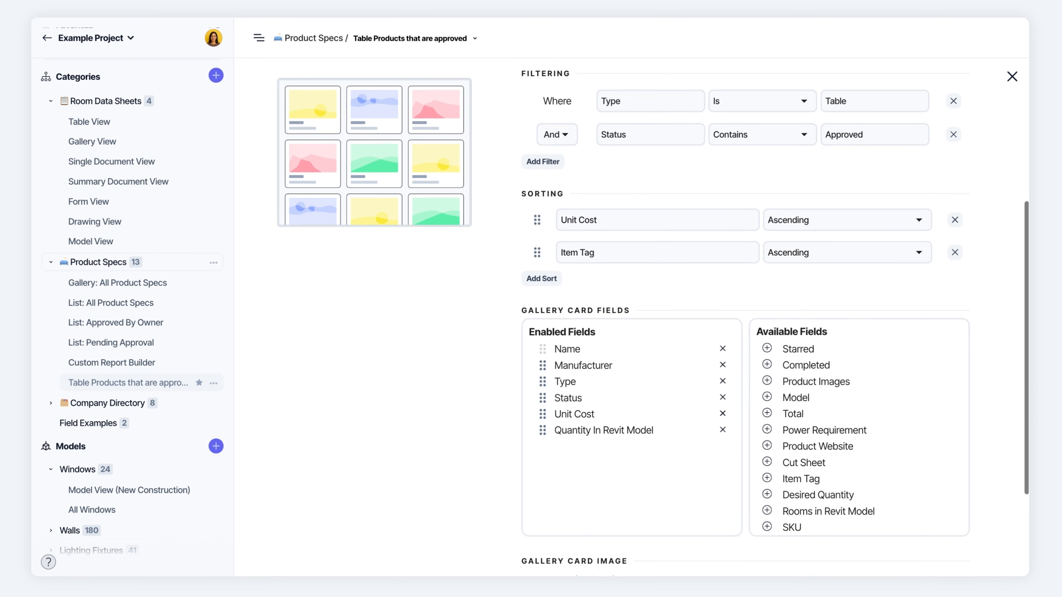
{"action": "scroll", "coordinate": [858, 430], "scroll_direction": "down", "scroll_amount": 3}
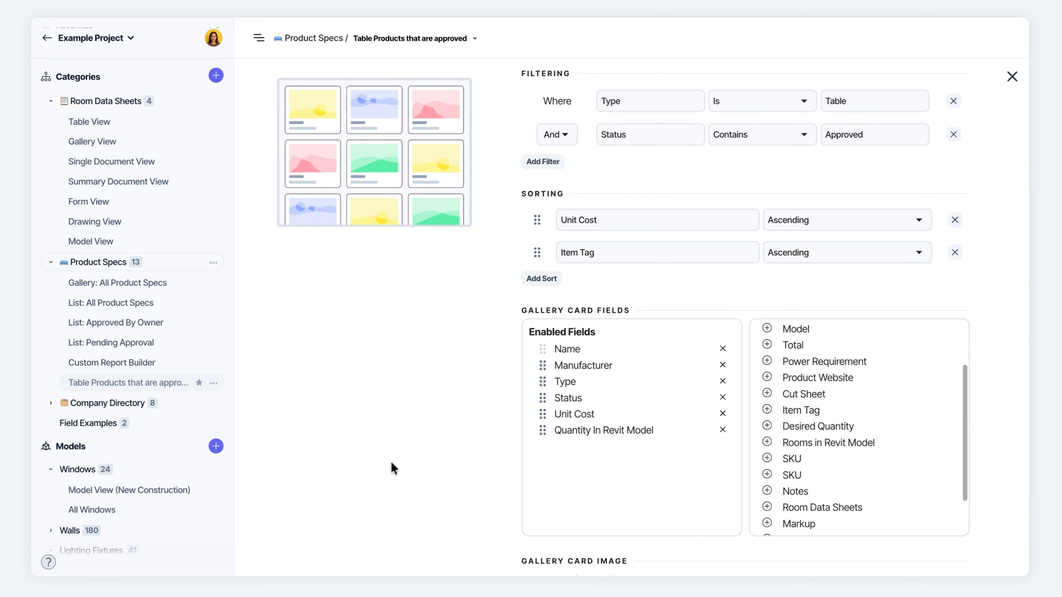
{"action": "scroll", "coordinate": [391, 462], "scroll_direction": "down", "scroll_amount": 1}
{"action": "scroll", "coordinate": [391, 461], "scroll_direction": "down", "scroll_amount": 2}
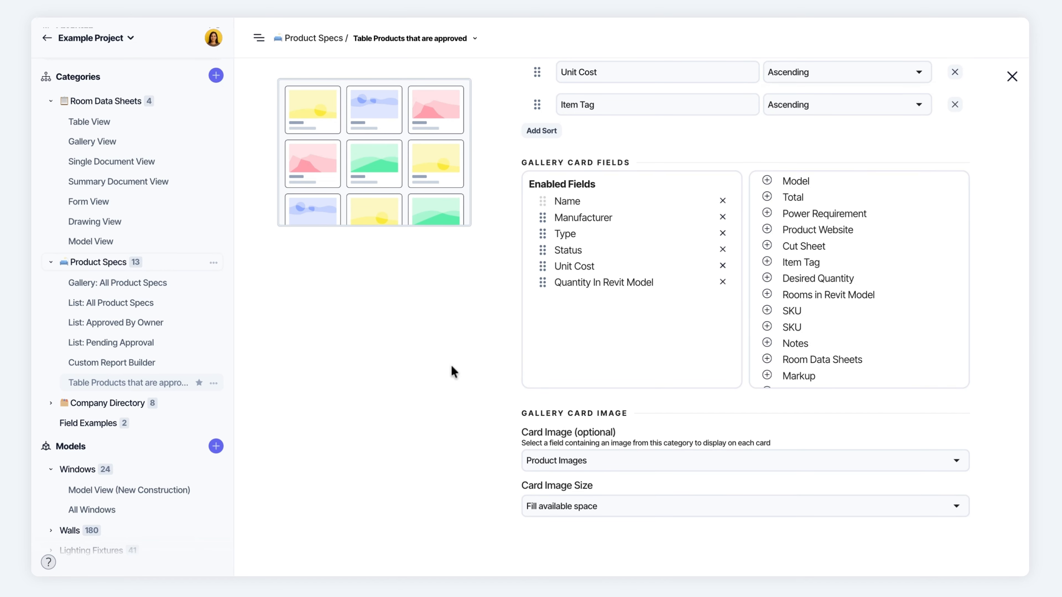
{"action": "scroll", "coordinate": [451, 364], "scroll_direction": "up", "scroll_amount": 8}
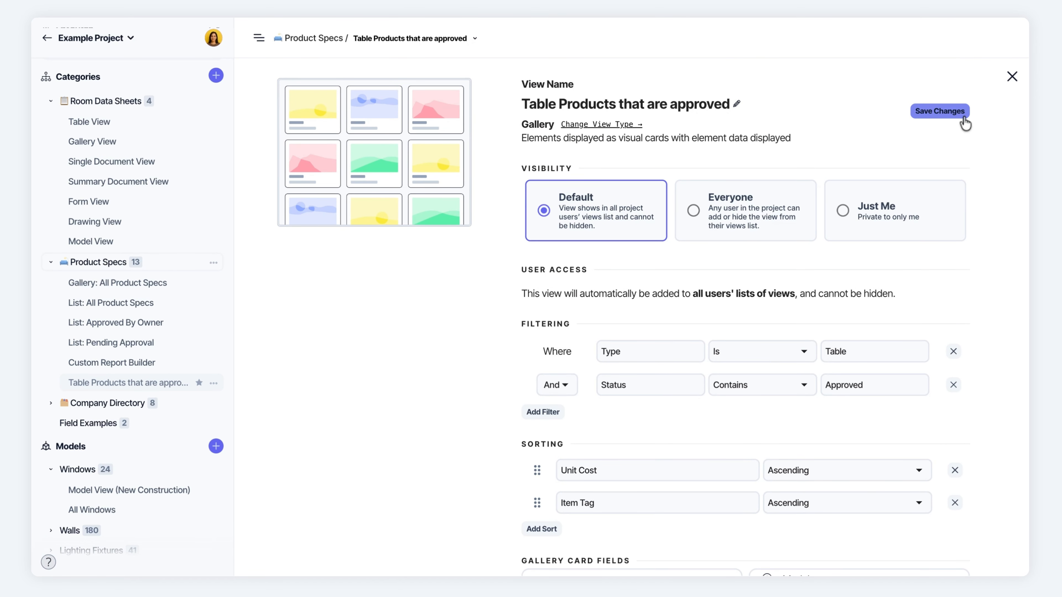
{"action": "left_click", "coordinate": [941, 111]}
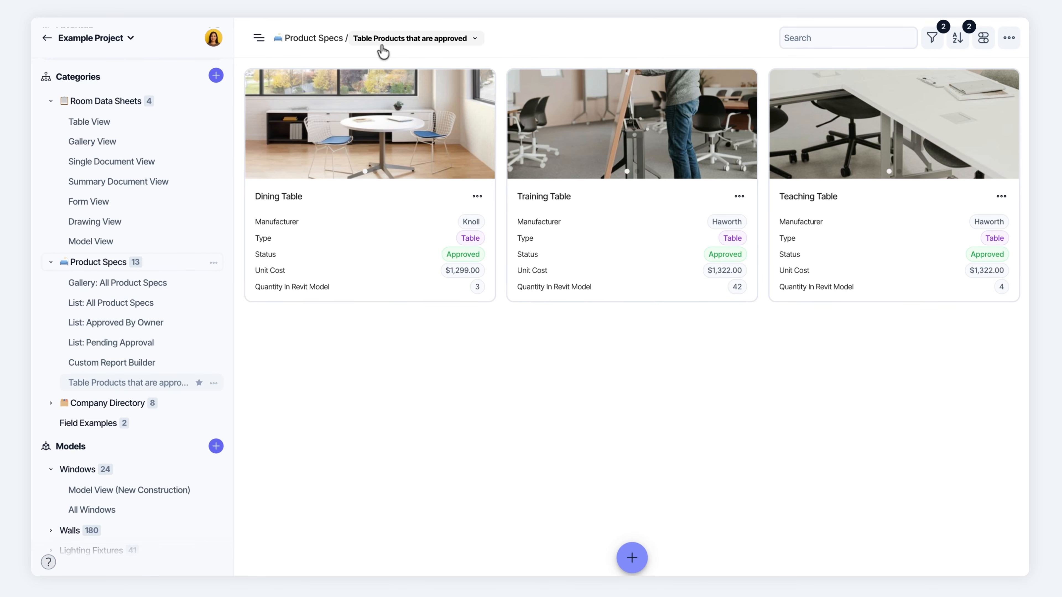
{"action": "left_click", "coordinate": [424, 41]}
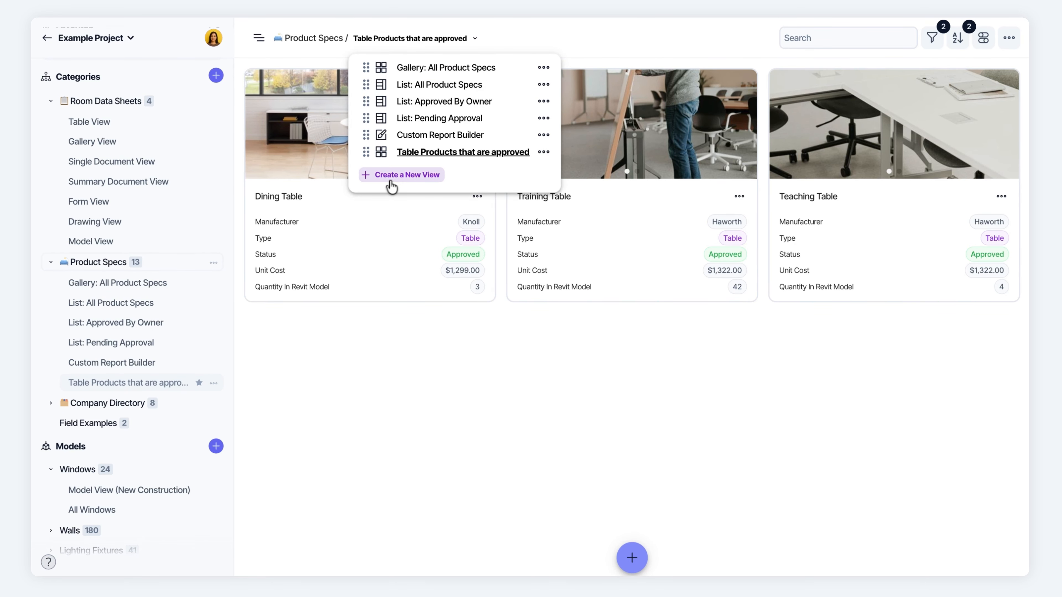
{"action": "left_click", "coordinate": [384, 178]}
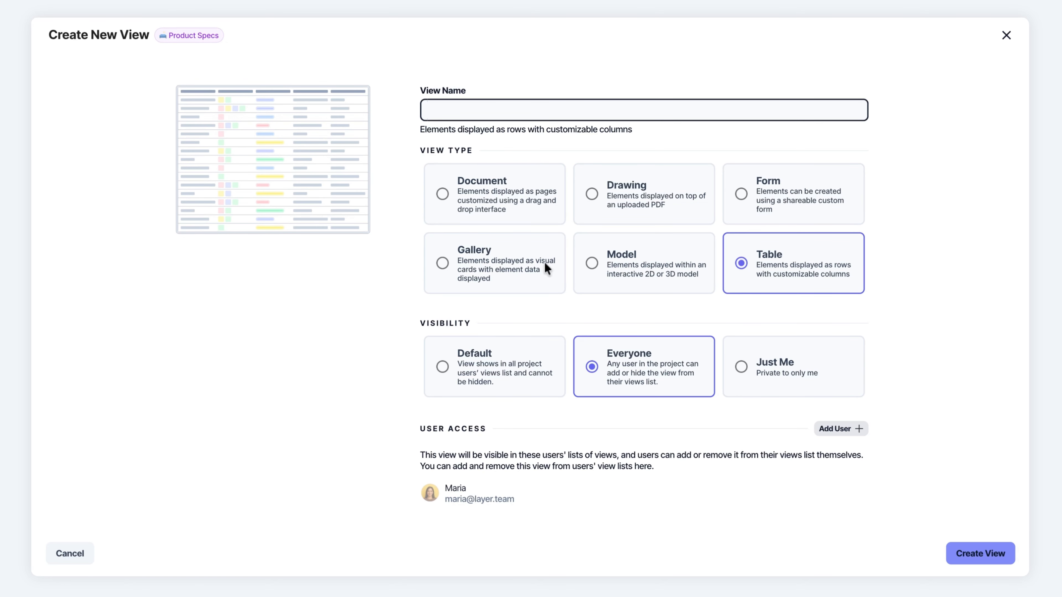
{"action": "left_click", "coordinate": [442, 267]}
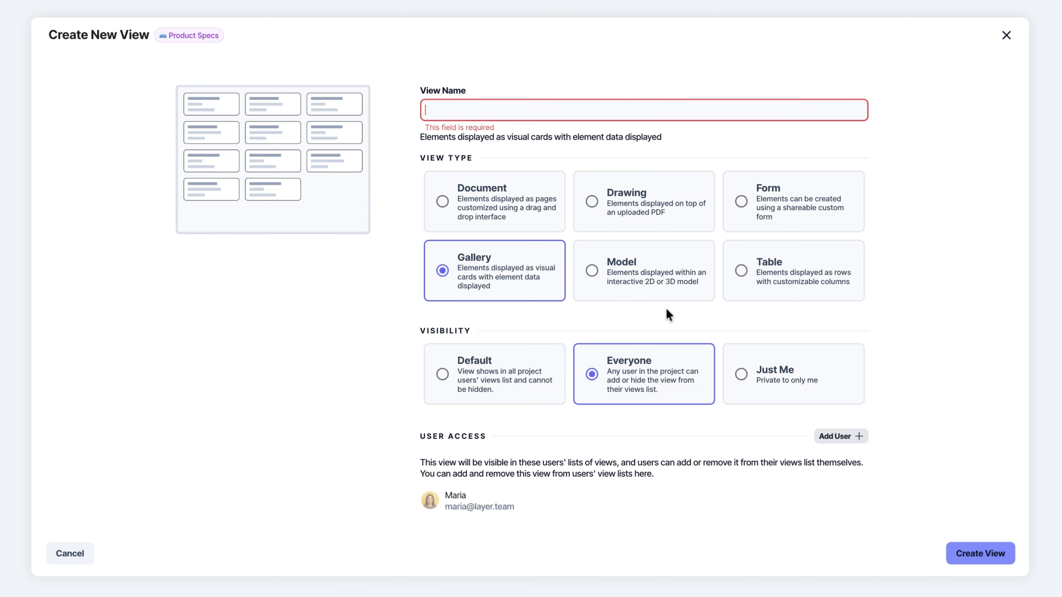
{"action": "left_click", "coordinate": [1006, 37]}
{"action": "left_click", "coordinate": [551, 324]}
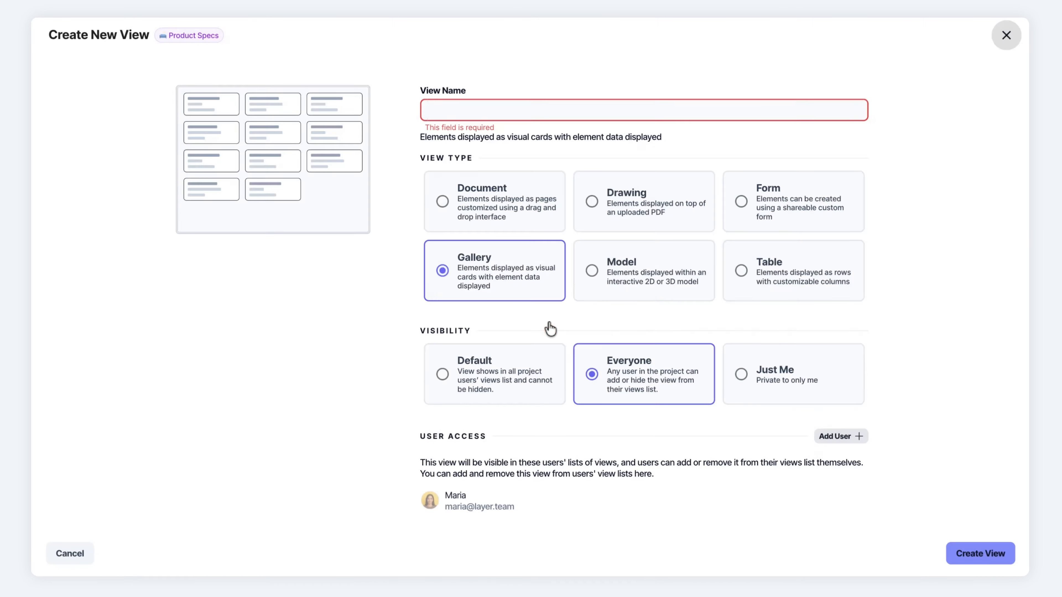
Open the Table View of Room Data Sheets, look through the category's list of views, and open the Classroom element's details.
{"action": "scroll", "coordinate": [144, 220], "scroll_direction": "up", "scroll_amount": 1}
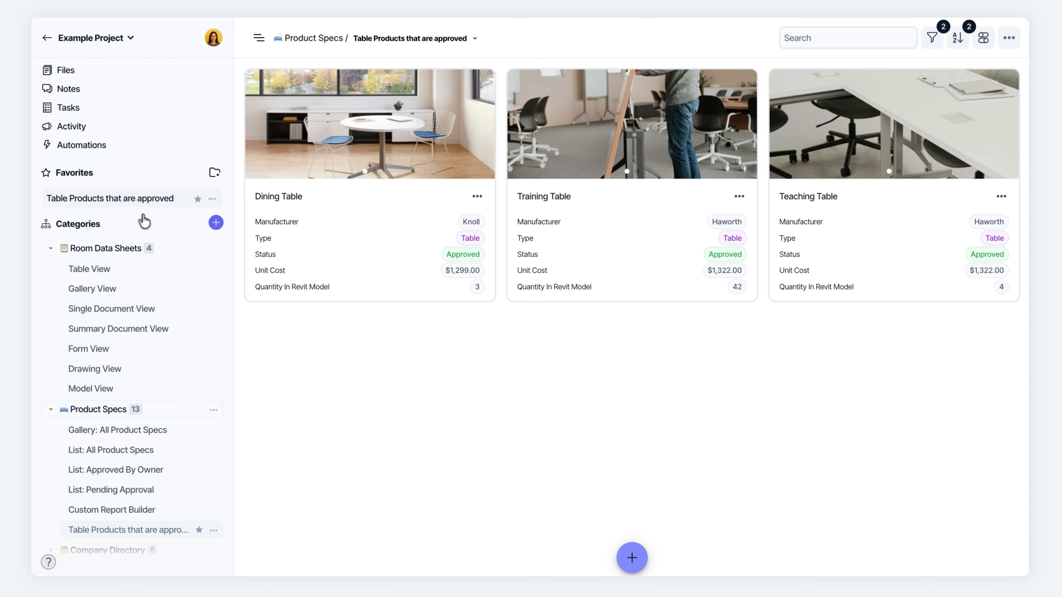
{"action": "left_click", "coordinate": [90, 269]}
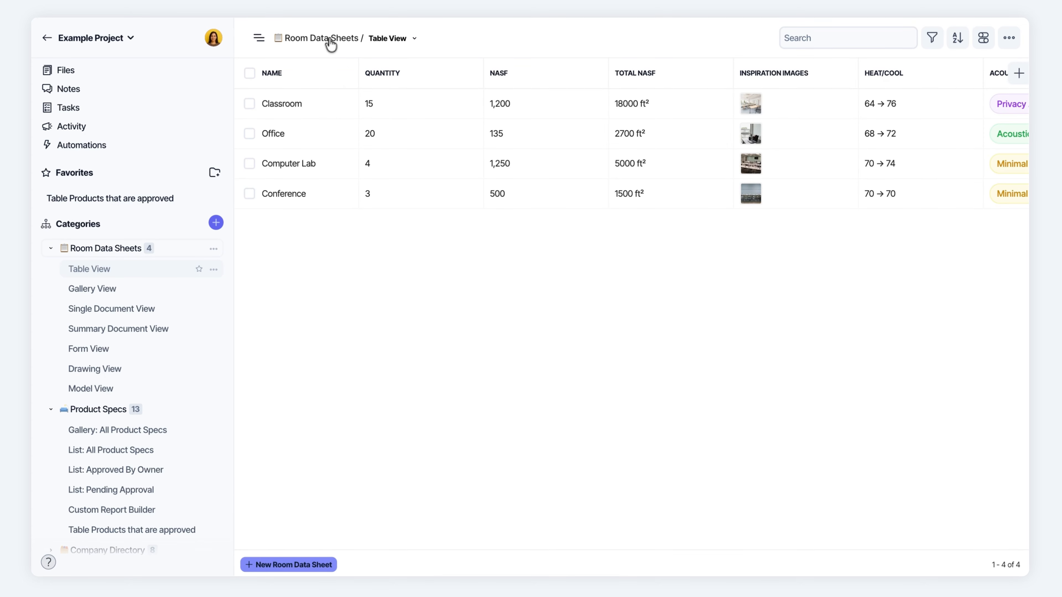
{"action": "left_click", "coordinate": [395, 46]}
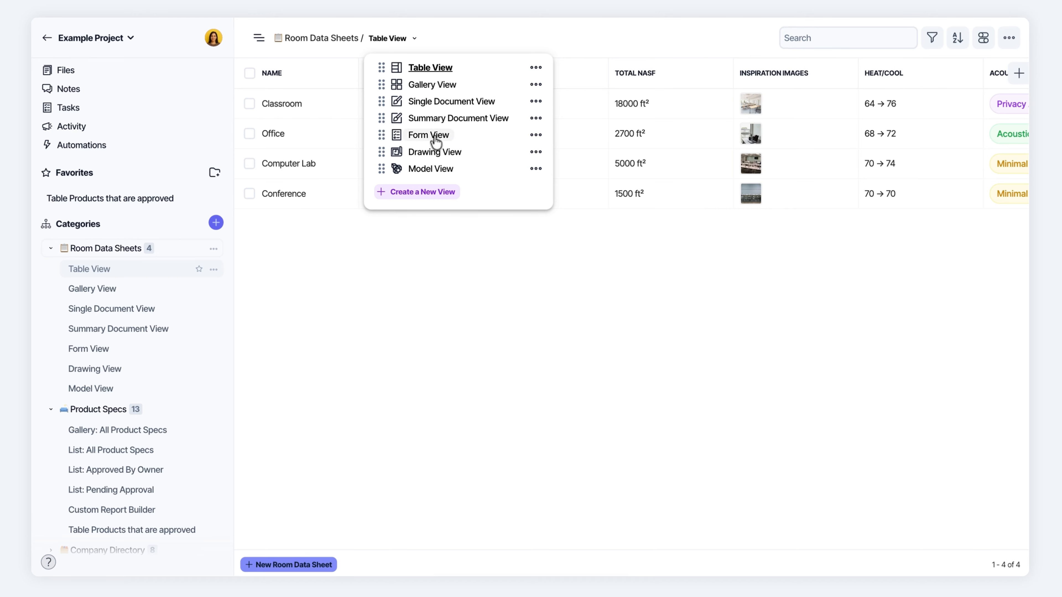
{"action": "left_click", "coordinate": [427, 309]}
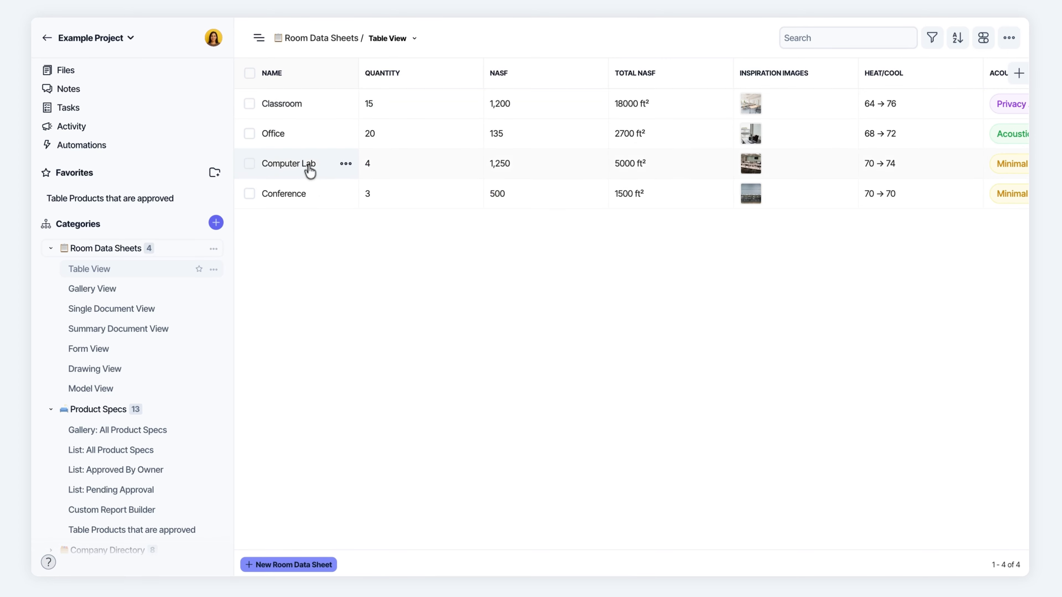
{"action": "left_click", "coordinate": [287, 112]}
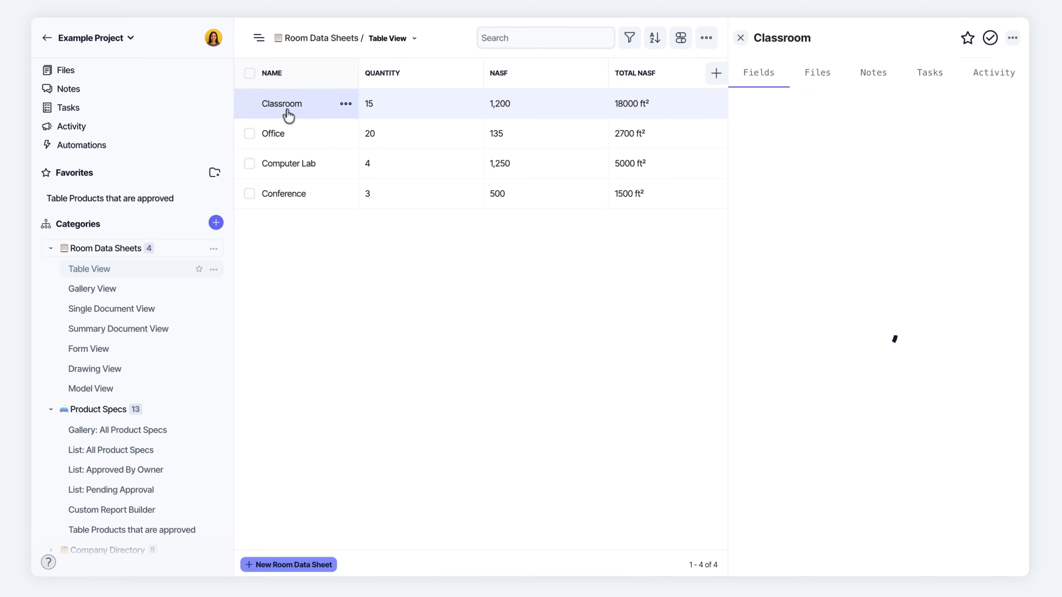
Look through the Classroom element's fields, close its details, and switch Room Data Sheets to the Gallery View.
{"action": "scroll", "coordinate": [860, 386], "scroll_direction": "down", "scroll_amount": 5}
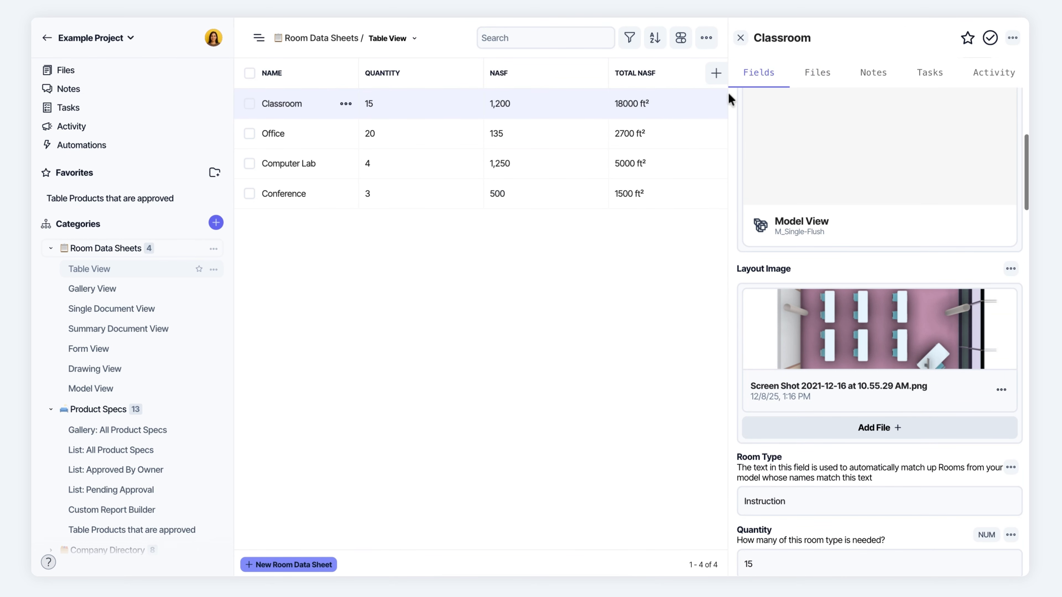
{"action": "left_click", "coordinate": [741, 40]}
{"action": "left_click", "coordinate": [400, 41]}
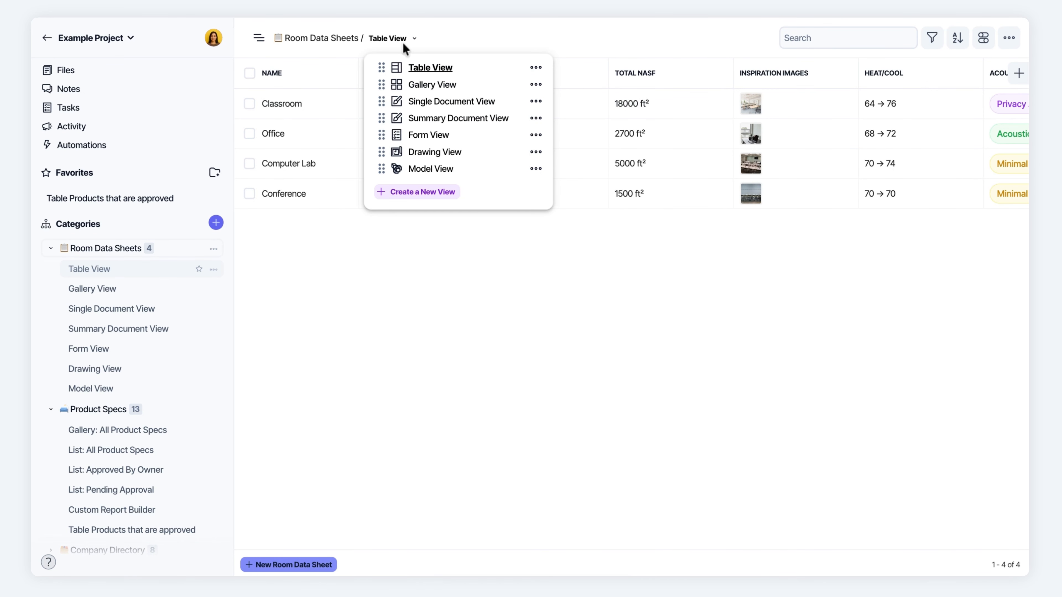
{"action": "left_click", "coordinate": [433, 88]}
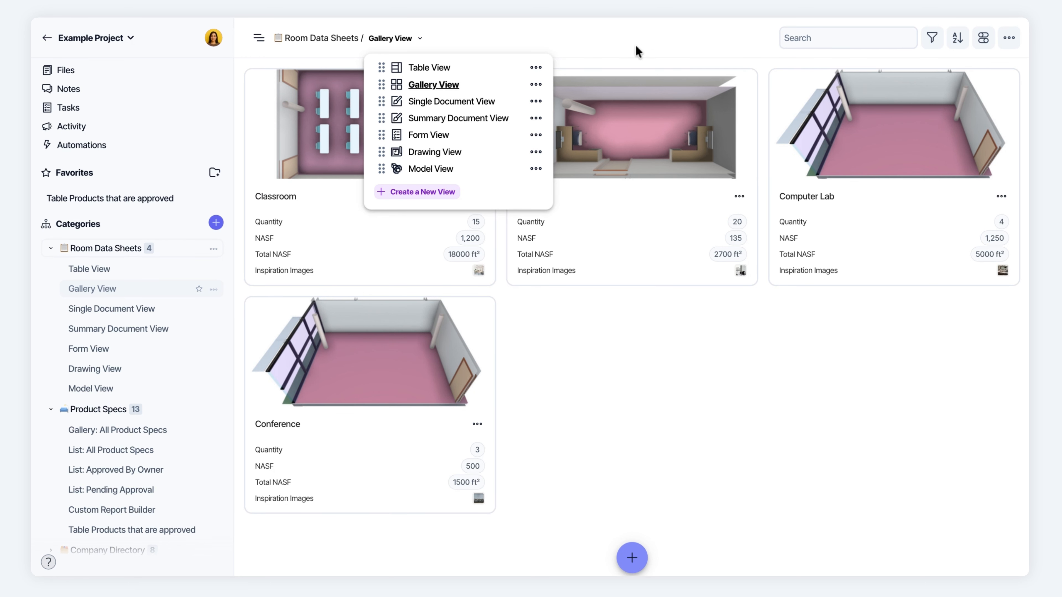
{"action": "left_click", "coordinate": [637, 50]}
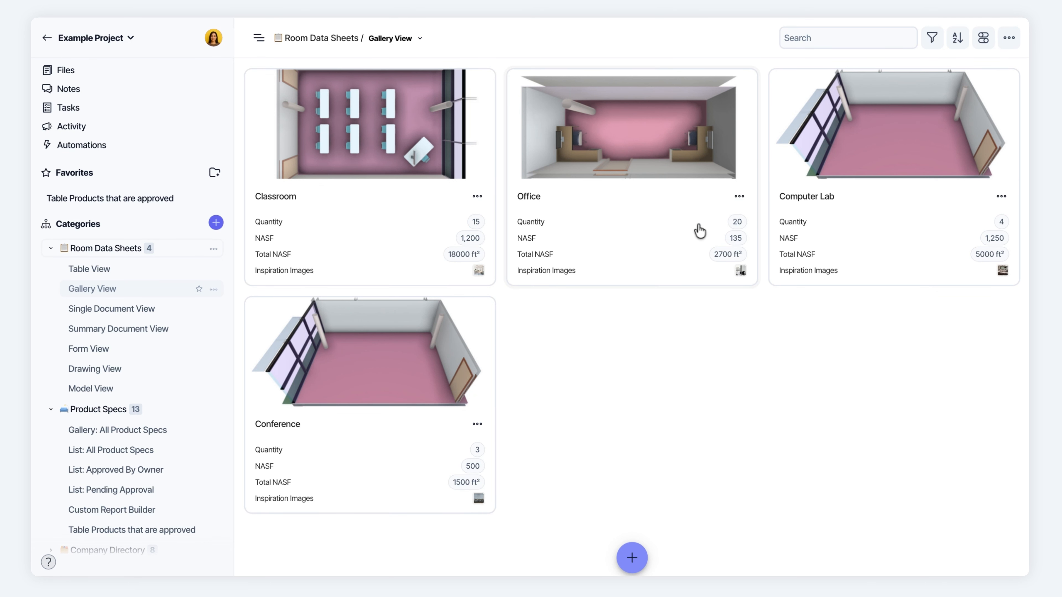
Open the Classroom card in the gallery, review its references, layout image and room fields, and close its details.
{"action": "left_click", "coordinate": [288, 233]}
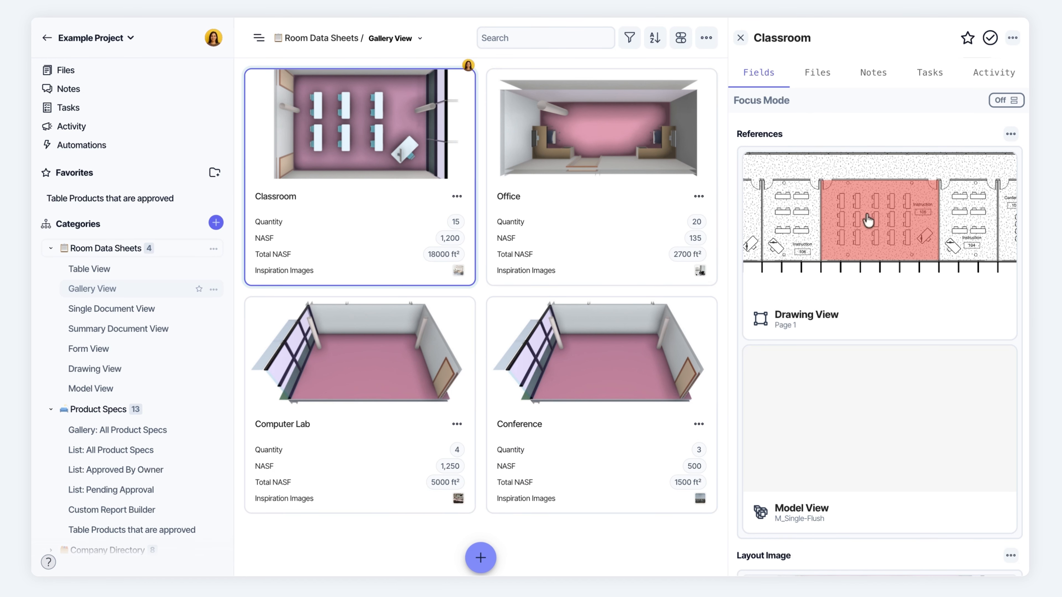
{"action": "scroll", "coordinate": [841, 375], "scroll_direction": "down", "scroll_amount": 10}
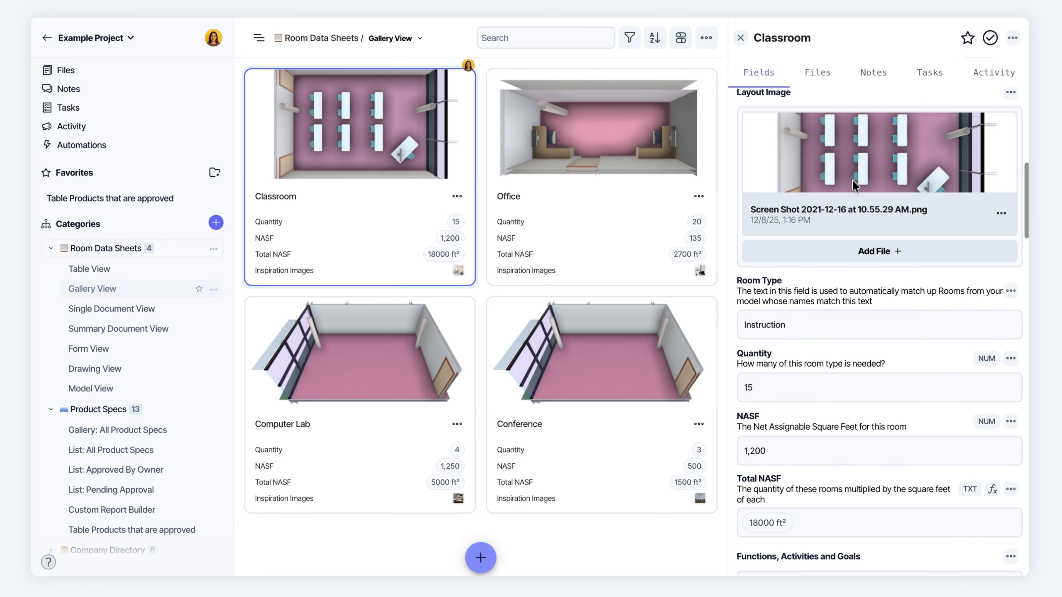
{"action": "left_click", "coordinate": [739, 38]}
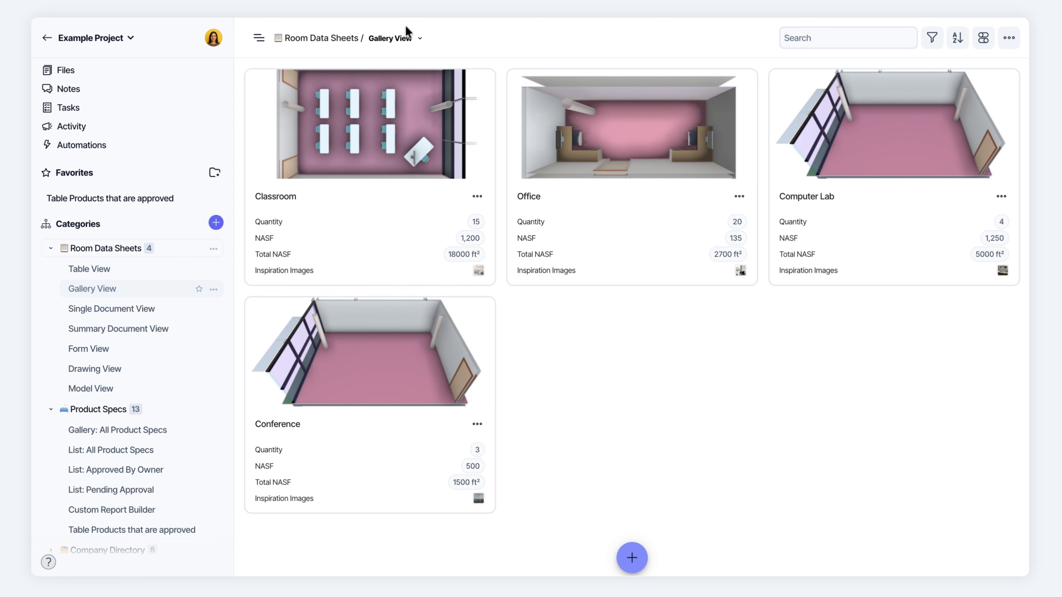
In the Drawing View, outline room Instruction 108 with a rectangle linked to the existing Classroom element.
{"action": "left_click", "coordinate": [403, 38]}
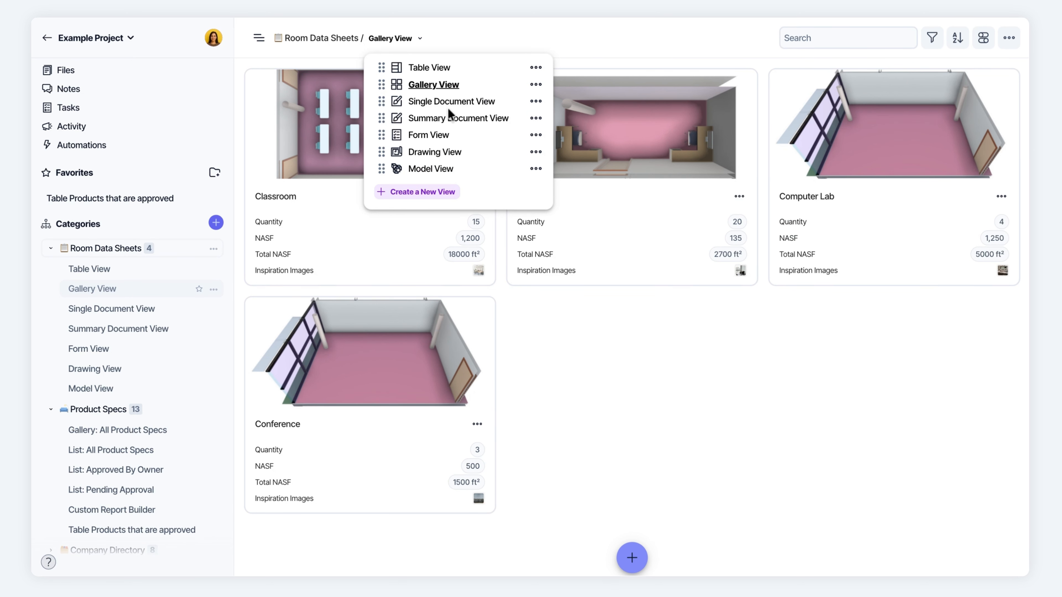
{"action": "left_click", "coordinate": [430, 152]}
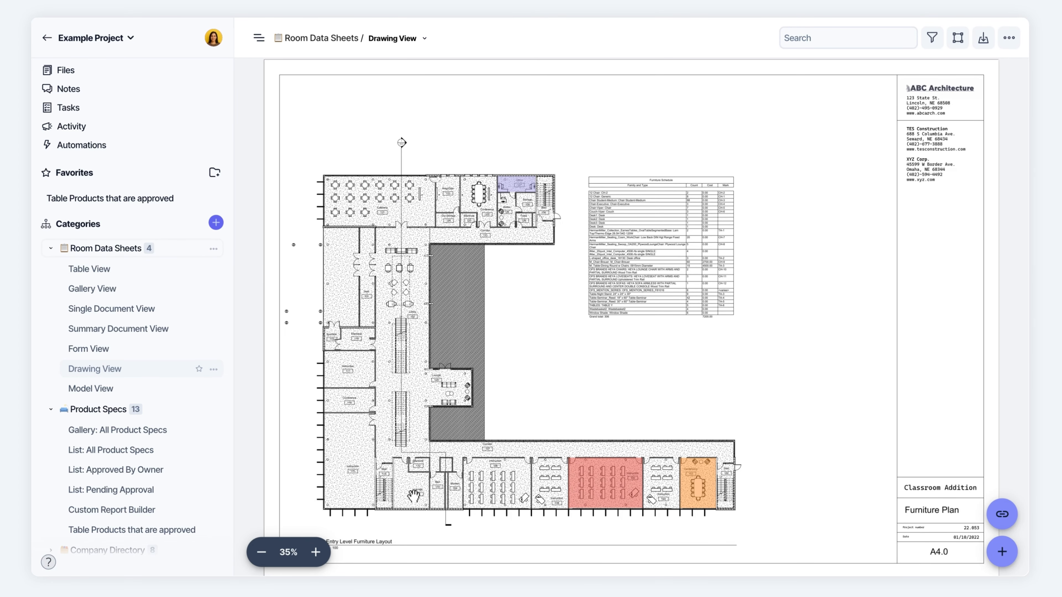
{"action": "scroll", "coordinate": [400, 459], "scroll_direction": "up", "scroll_amount": 10}
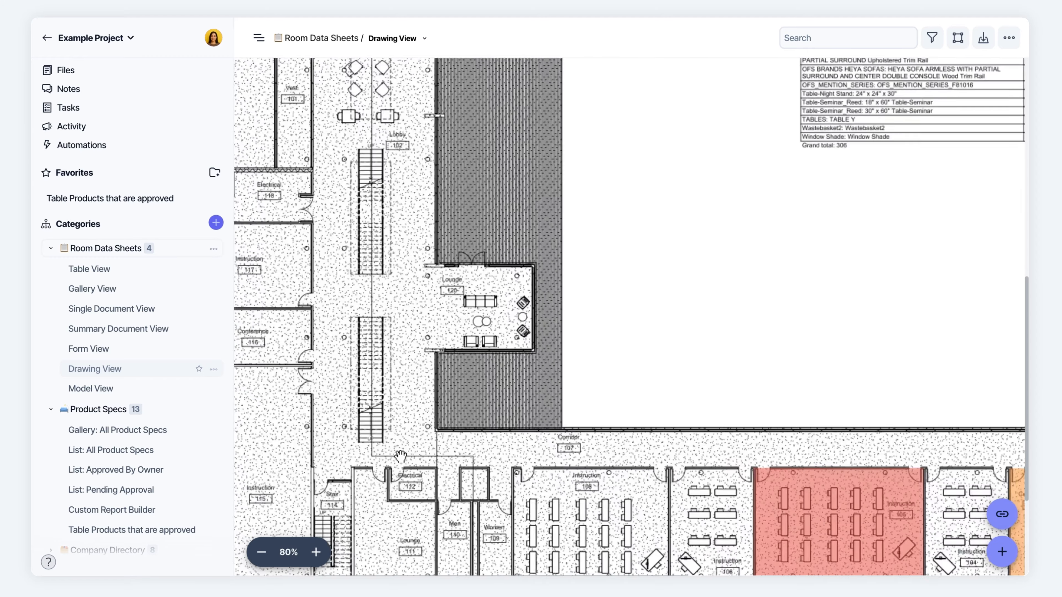
{"action": "scroll", "coordinate": [630, 310], "scroll_direction": "right", "scroll_amount": 5}
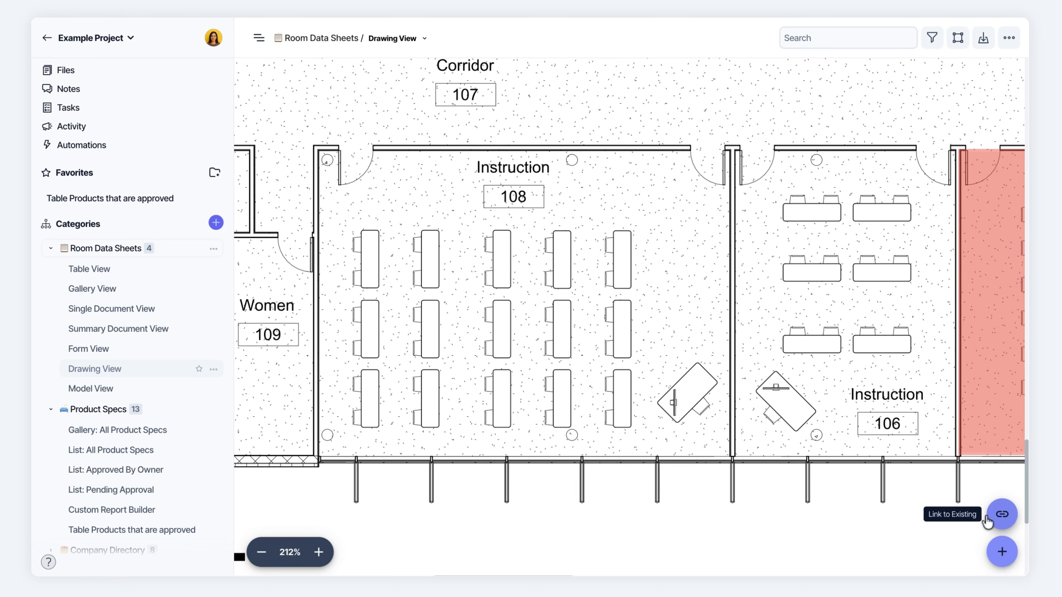
{"action": "left_click", "coordinate": [987, 519]}
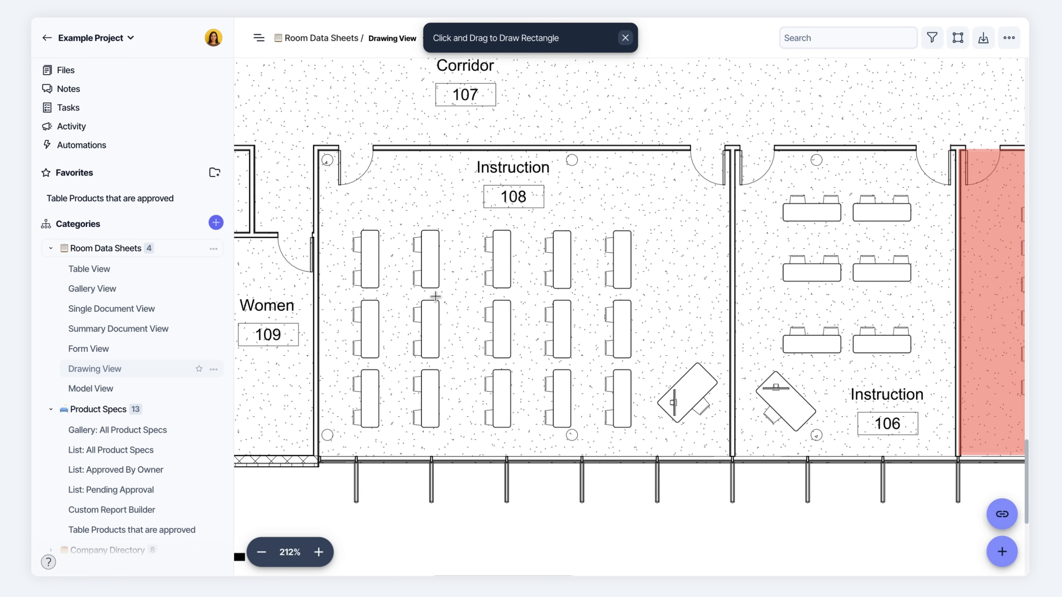
{"action": "left_click_drag", "start_coordinate": [318, 149], "coordinate": [731, 458]}
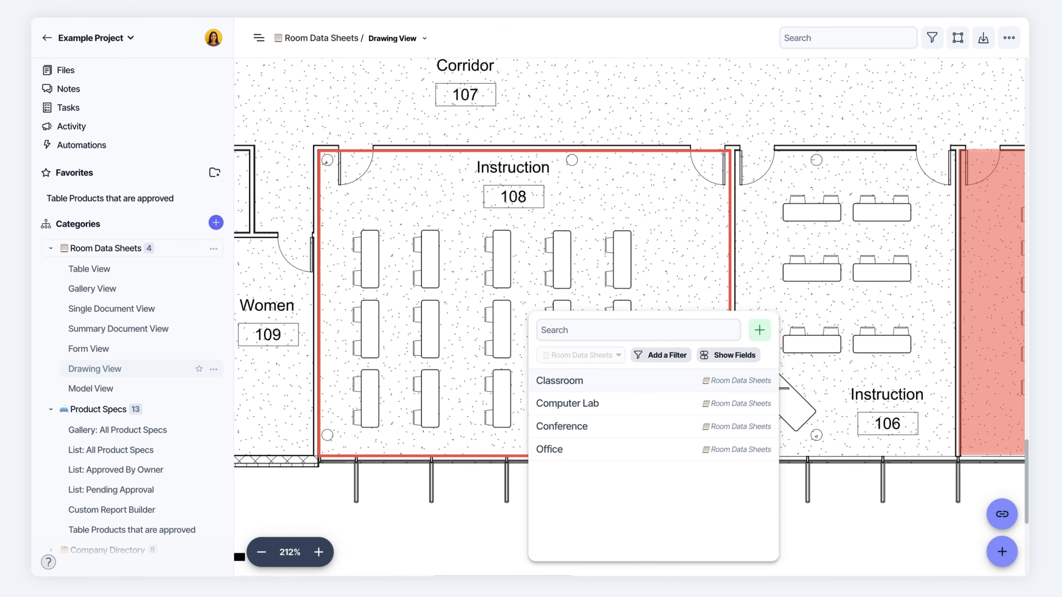
{"action": "left_click", "coordinate": [560, 381]}
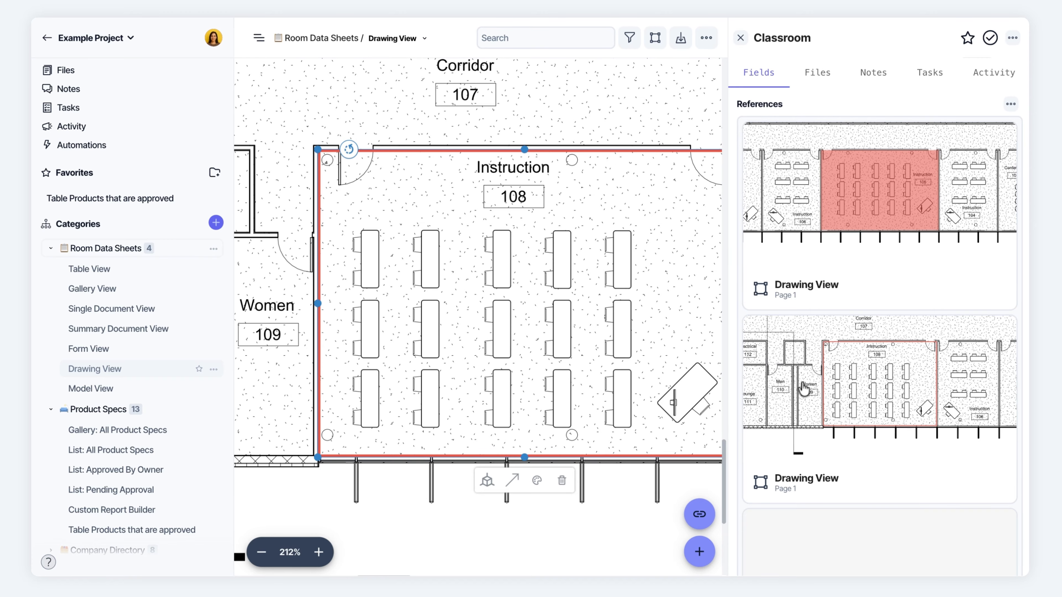
Review the Classroom's references and fields, close its details, and reopen and close them from the Instruction 108 outline.
{"action": "scroll", "coordinate": [936, 429], "scroll_direction": "down", "scroll_amount": 10}
{"action": "scroll", "coordinate": [936, 429], "scroll_direction": "down", "scroll_amount": 7}
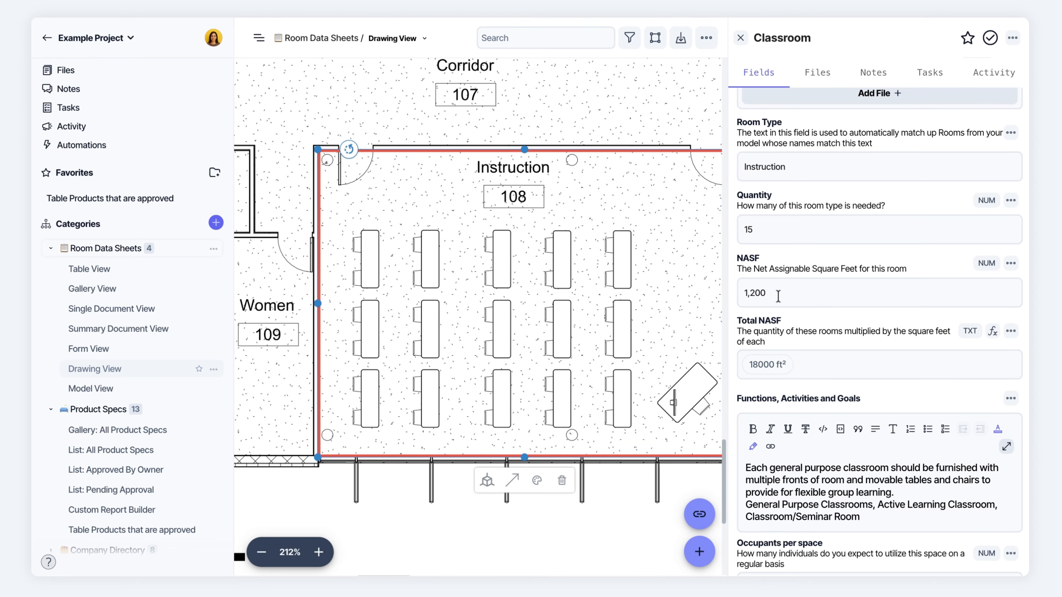
{"action": "scroll", "coordinate": [738, 39], "scroll_direction": "down", "scroll_amount": 5}
{"action": "left_click", "coordinate": [737, 39]}
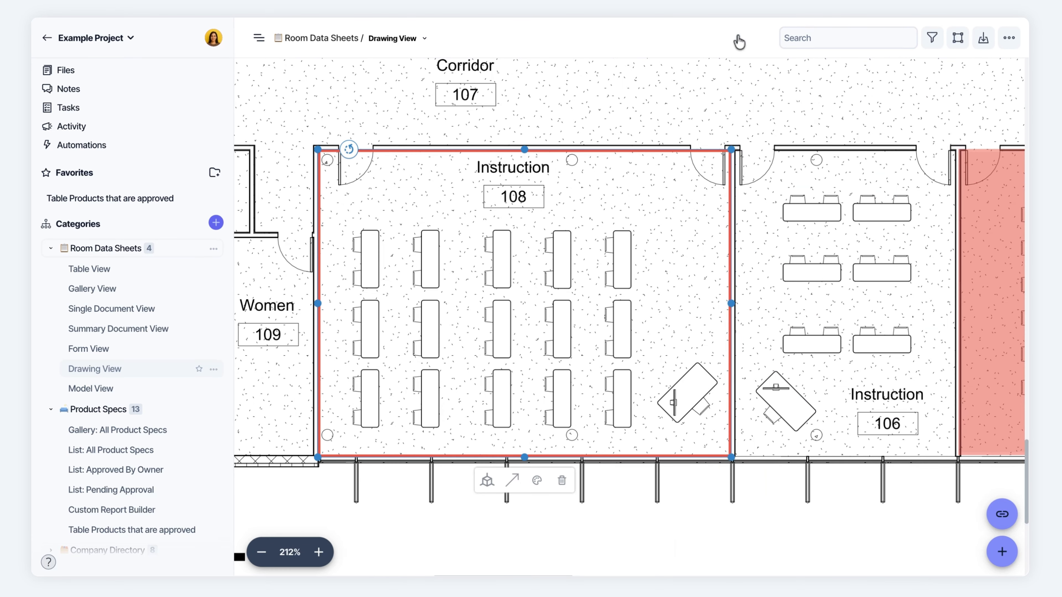
{"action": "left_click", "coordinate": [656, 115]}
{"action": "left_click", "coordinate": [699, 158]}
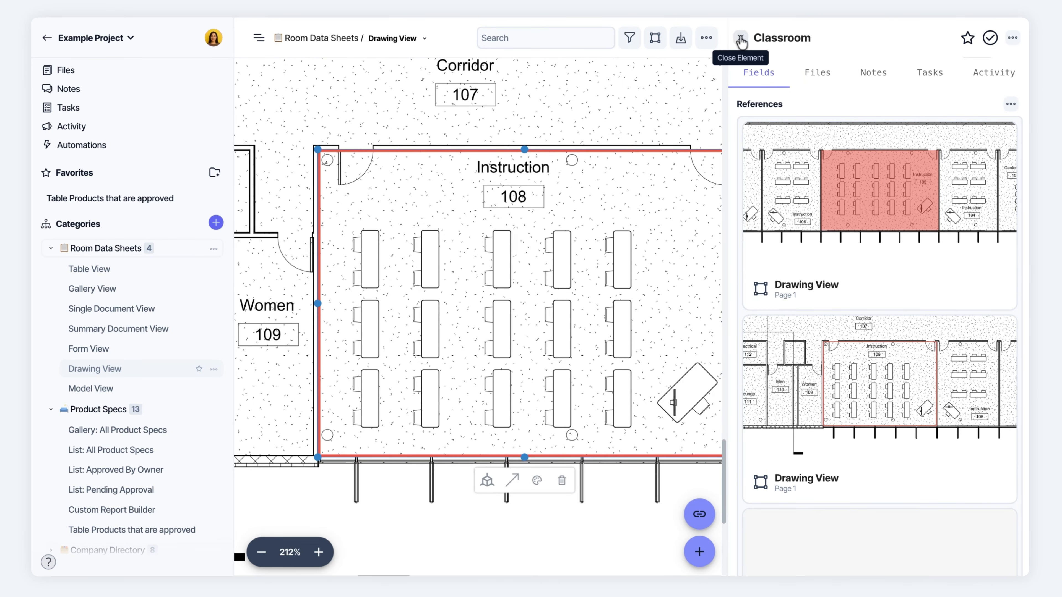
{"action": "left_click", "coordinate": [740, 38]}
Check the elements linked to the Instruction 105 and Conference 103 areas on the drawing, and close the details.
{"action": "scroll", "coordinate": [678, 240], "scroll_direction": "right", "scroll_amount": 5}
{"action": "scroll", "coordinate": [678, 240], "scroll_direction": "right", "scroll_amount": 3}
{"action": "left_click", "coordinate": [704, 263]}
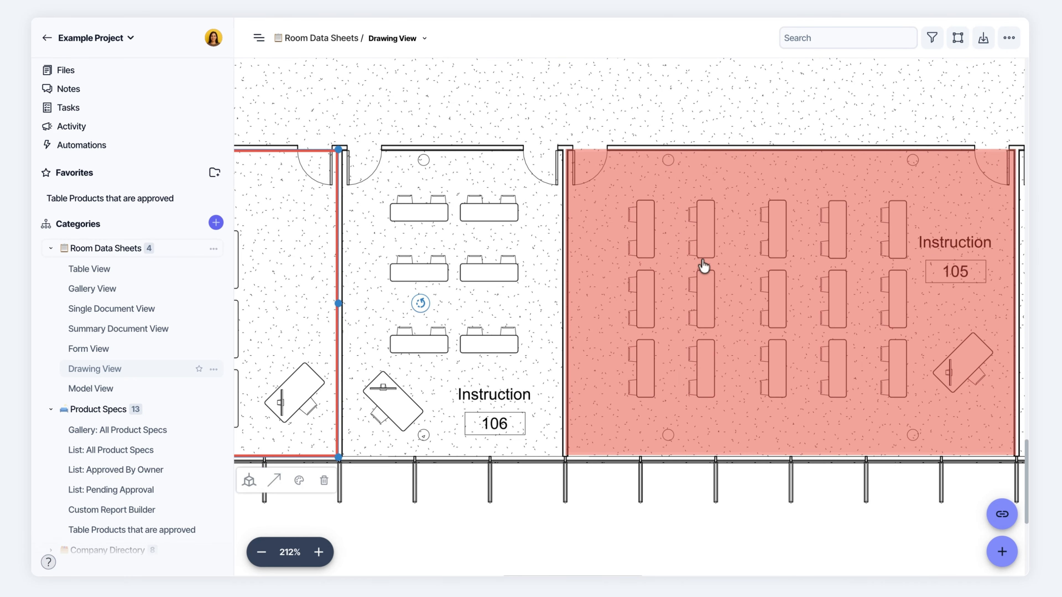
{"action": "scroll", "coordinate": [604, 101], "scroll_direction": "right", "scroll_amount": 7}
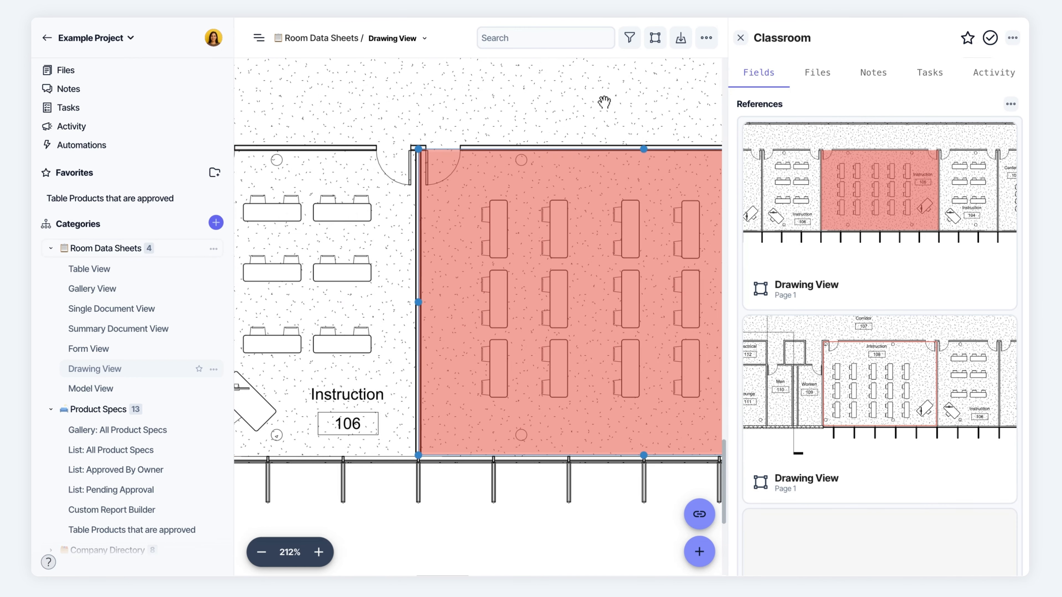
{"action": "scroll", "coordinate": [603, 101], "scroll_direction": "right", "scroll_amount": 10}
{"action": "scroll", "coordinate": [605, 99], "scroll_direction": "left", "scroll_amount": 4}
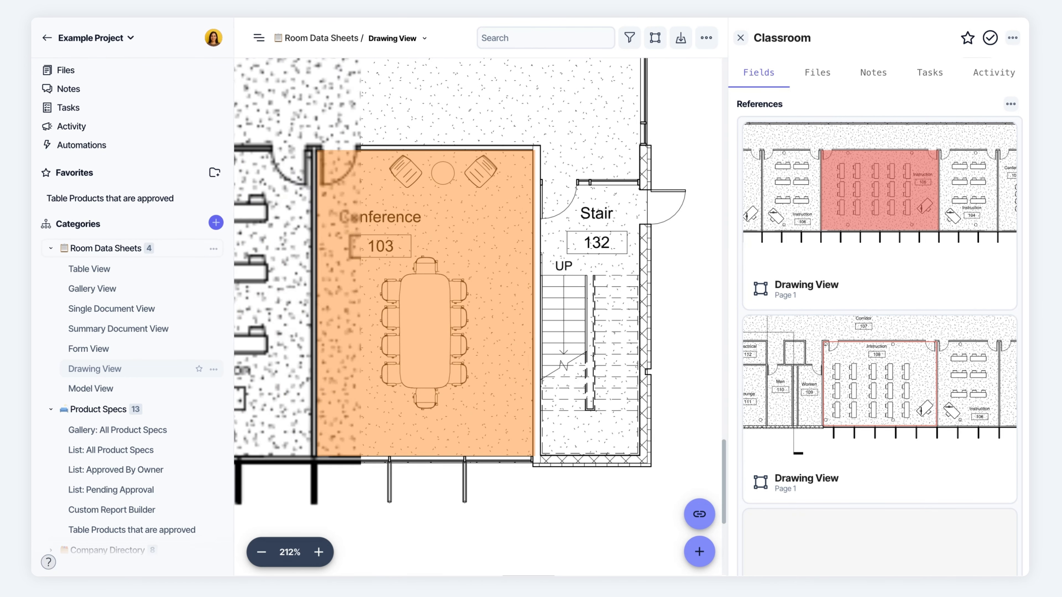
{"action": "left_click", "coordinate": [443, 287]}
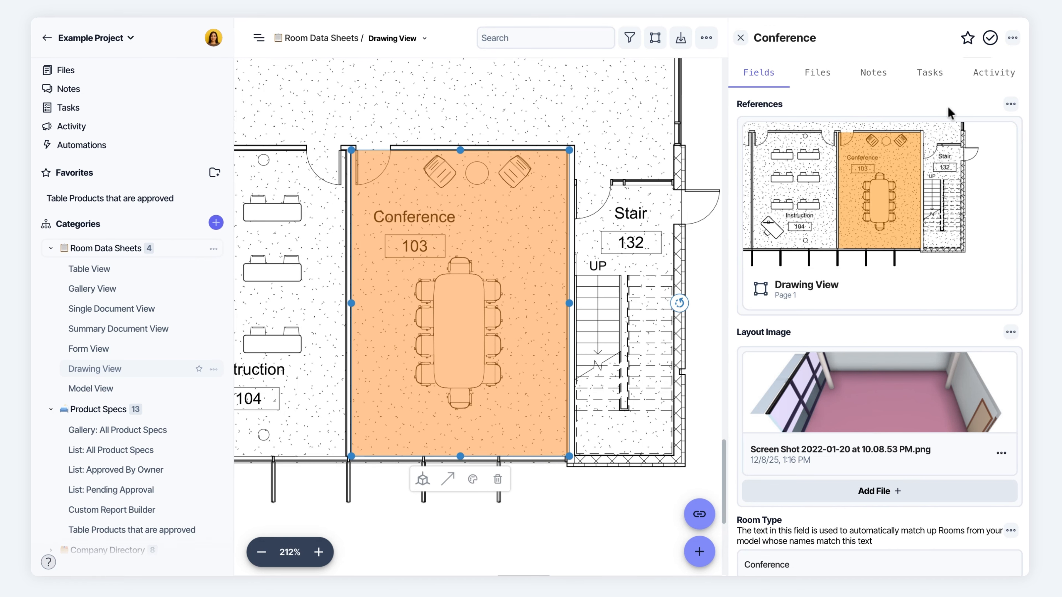
{"action": "left_click", "coordinate": [740, 39]}
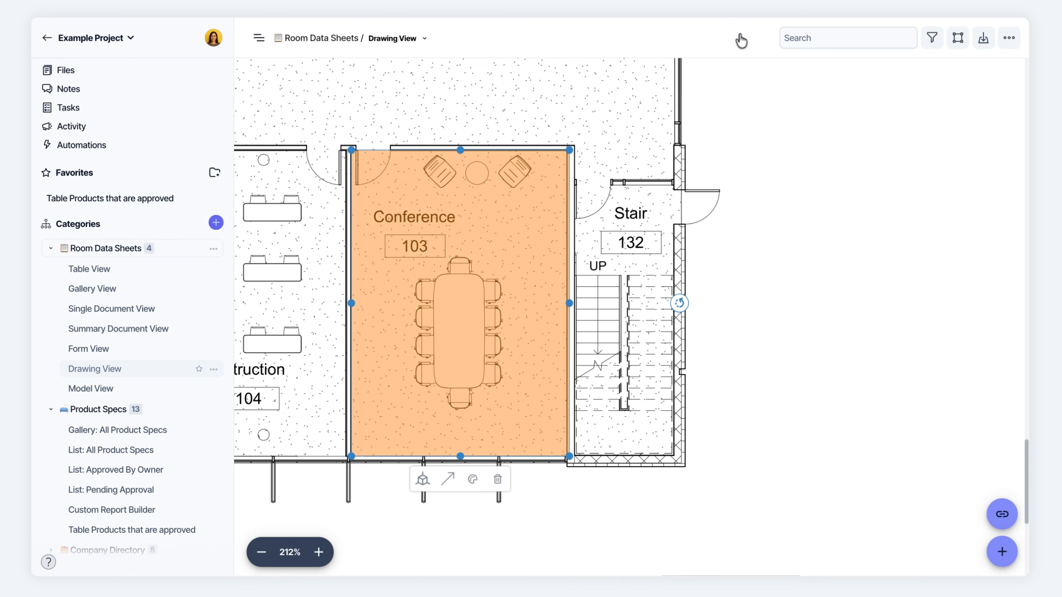
View the linked rooms across the whole floor plan and switch Room Data Sheets to the Model View.
{"action": "scroll", "coordinate": [481, 105], "scroll_direction": "left", "scroll_amount": 15}
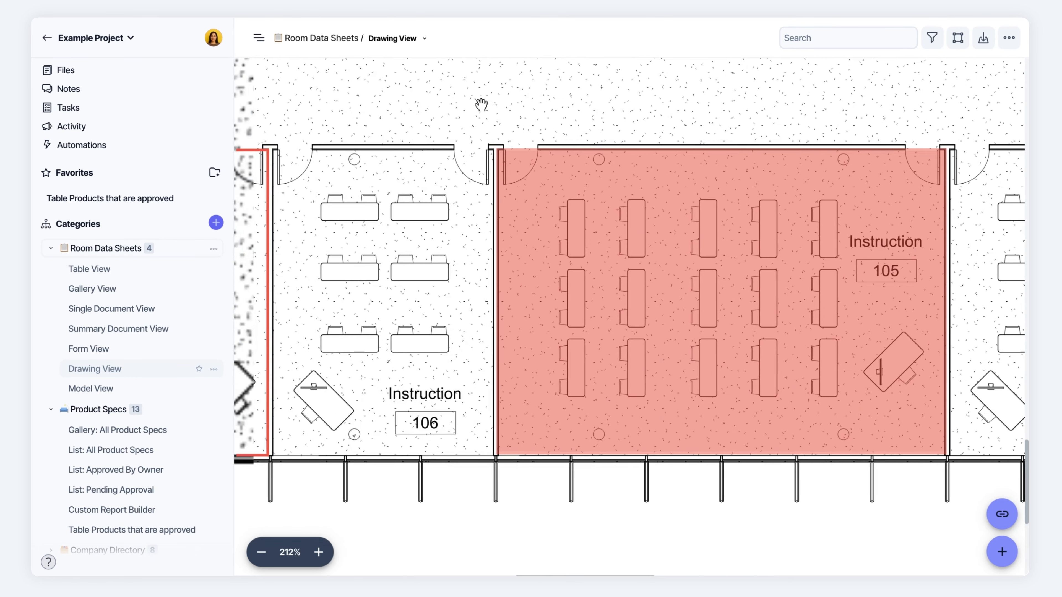
{"action": "scroll", "coordinate": [481, 105], "scroll_direction": "down", "scroll_amount": 8}
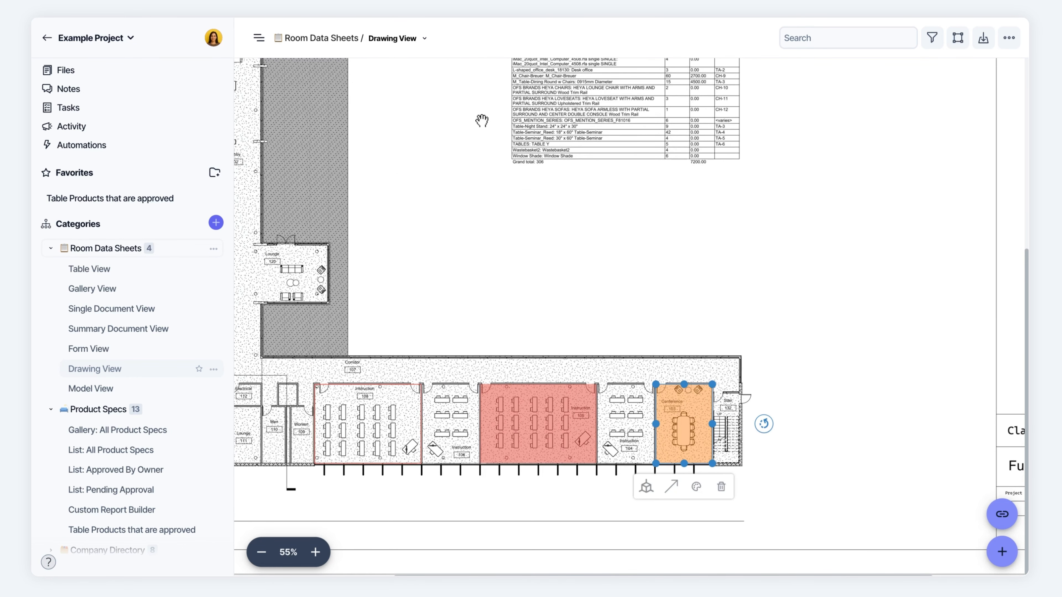
{"action": "scroll", "coordinate": [482, 120], "scroll_direction": "down", "scroll_amount": 2}
{"action": "scroll", "coordinate": [481, 122], "scroll_direction": "left", "scroll_amount": 3}
{"action": "scroll", "coordinate": [482, 121], "scroll_direction": "down", "scroll_amount": 5}
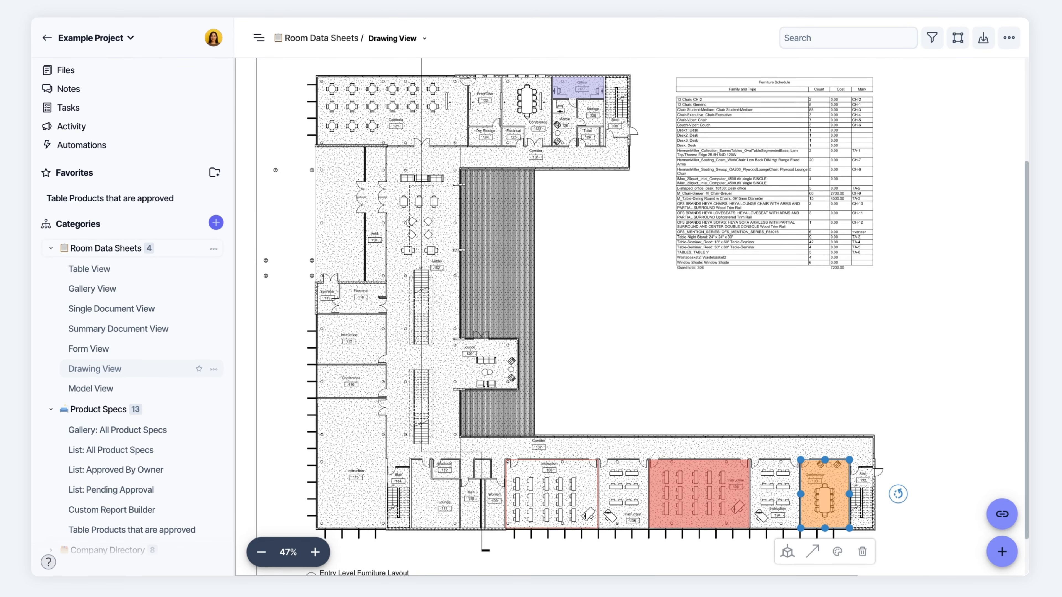
{"action": "left_click", "coordinate": [391, 37]}
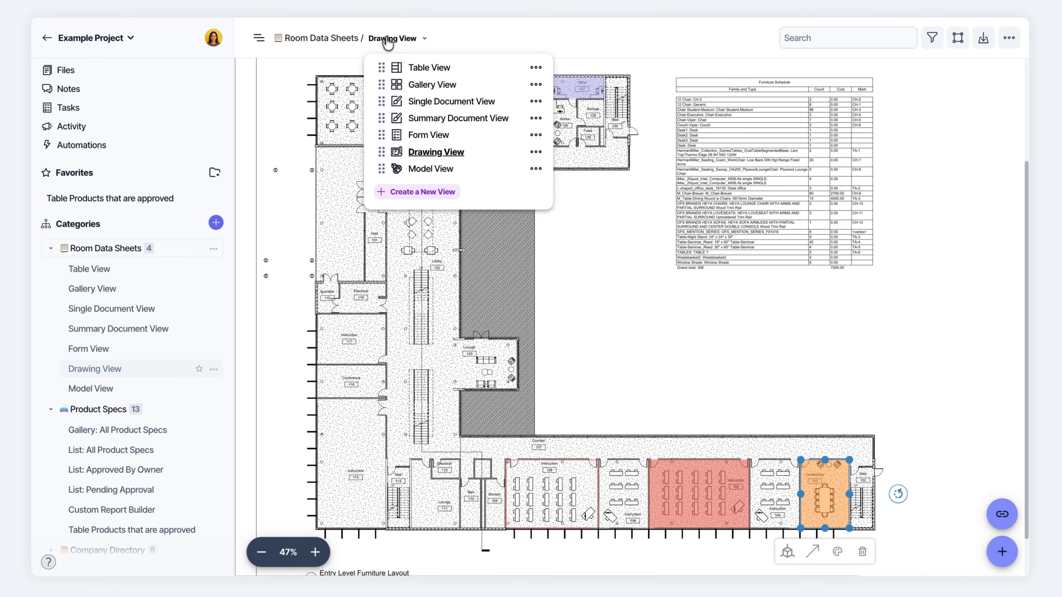
{"action": "left_click", "coordinate": [441, 169]}
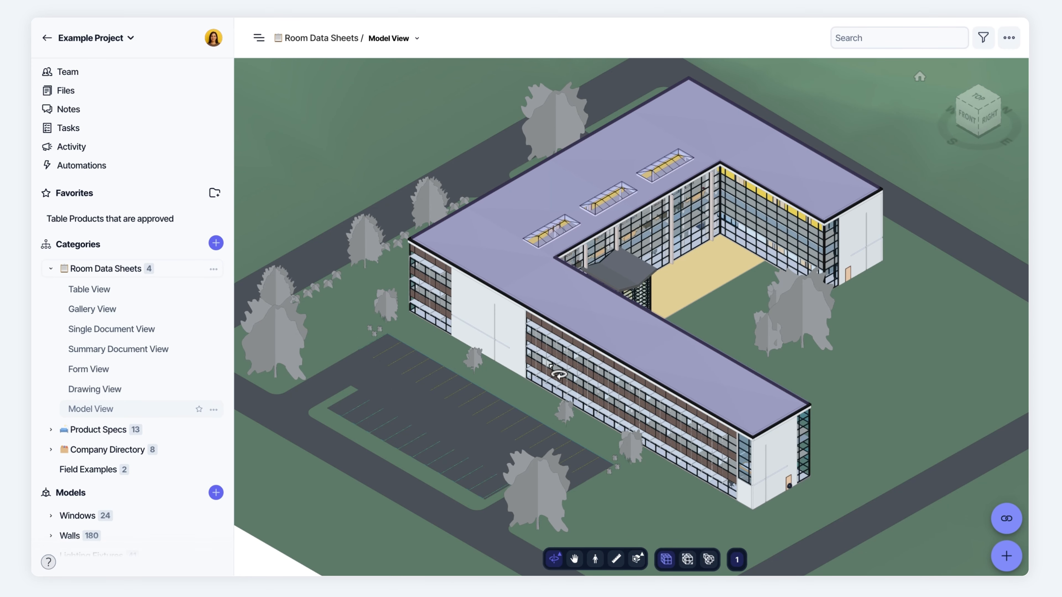
Place a reference on a door of the building model and link it to the existing Classroom element.
{"action": "left_click_drag", "start_coordinate": [551, 367], "coordinate": [598, 356]}
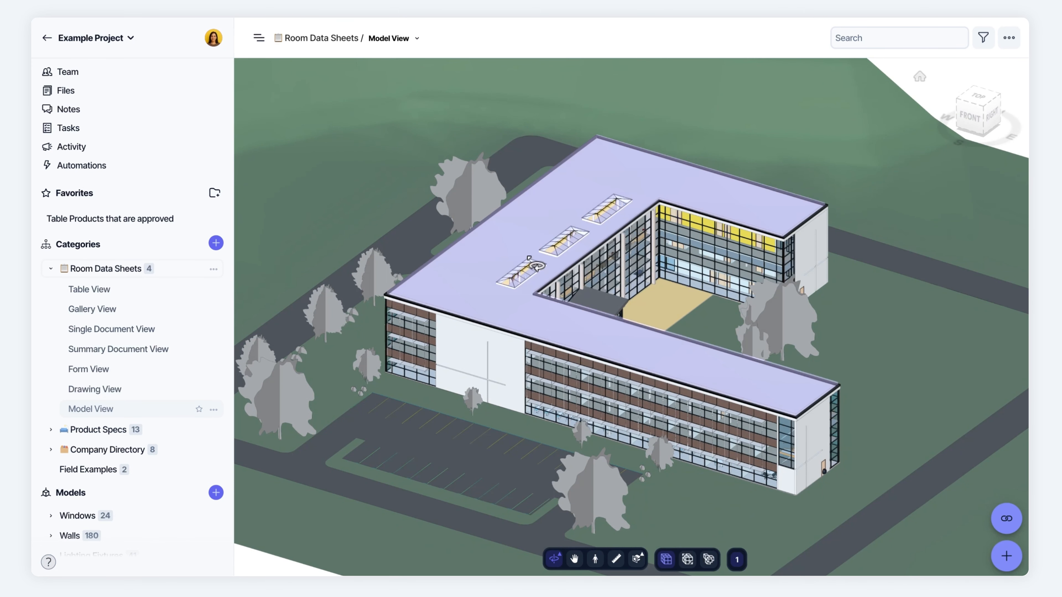
{"action": "scroll", "coordinate": [535, 265], "scroll_direction": "up", "scroll_amount": 5}
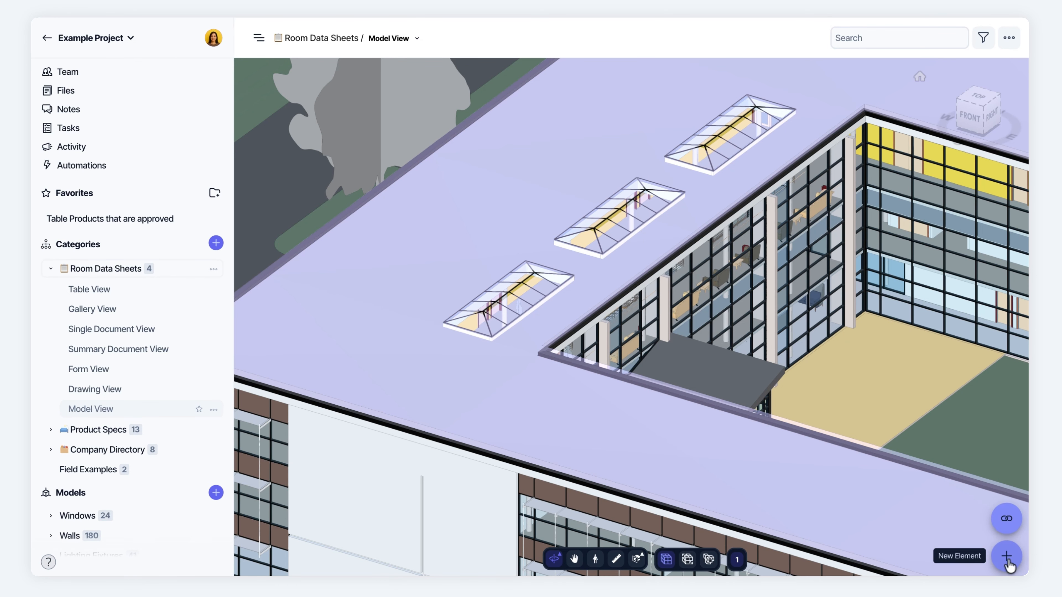
{"action": "left_click", "coordinate": [1006, 521]}
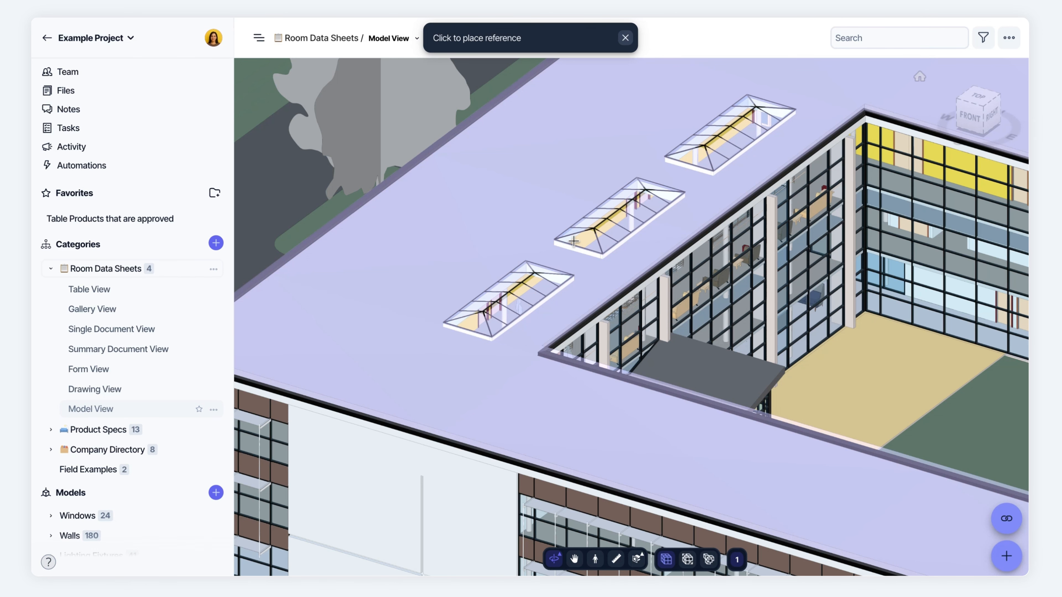
{"action": "left_click", "coordinate": [574, 242]}
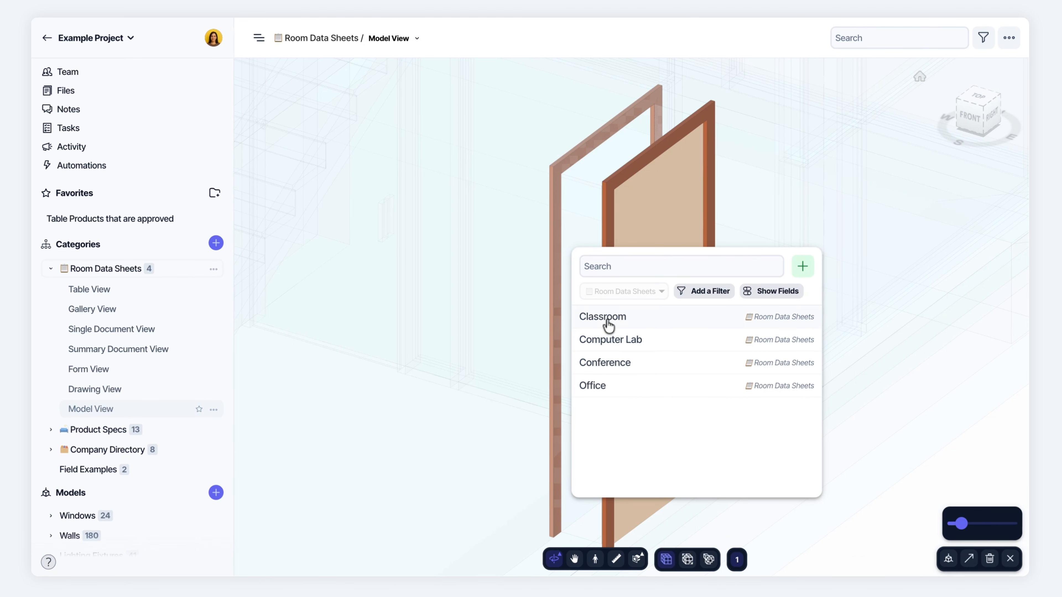
{"action": "left_click", "coordinate": [603, 322]}
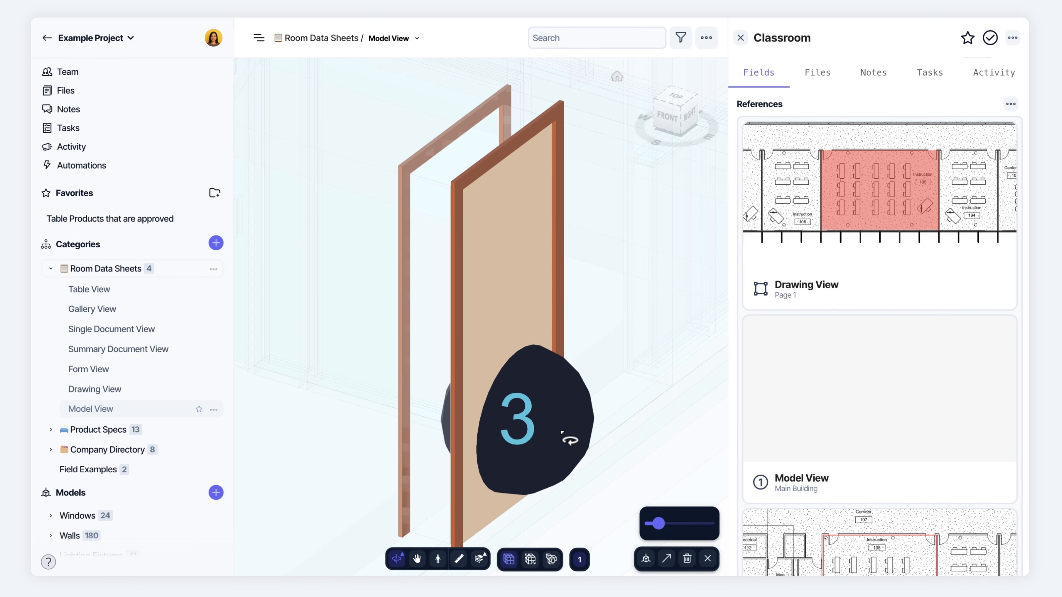
Close the Classroom details, show the full model around the linked door again, and view the whole building.
{"action": "scroll", "coordinate": [517, 309], "scroll_direction": "down", "scroll_amount": 5}
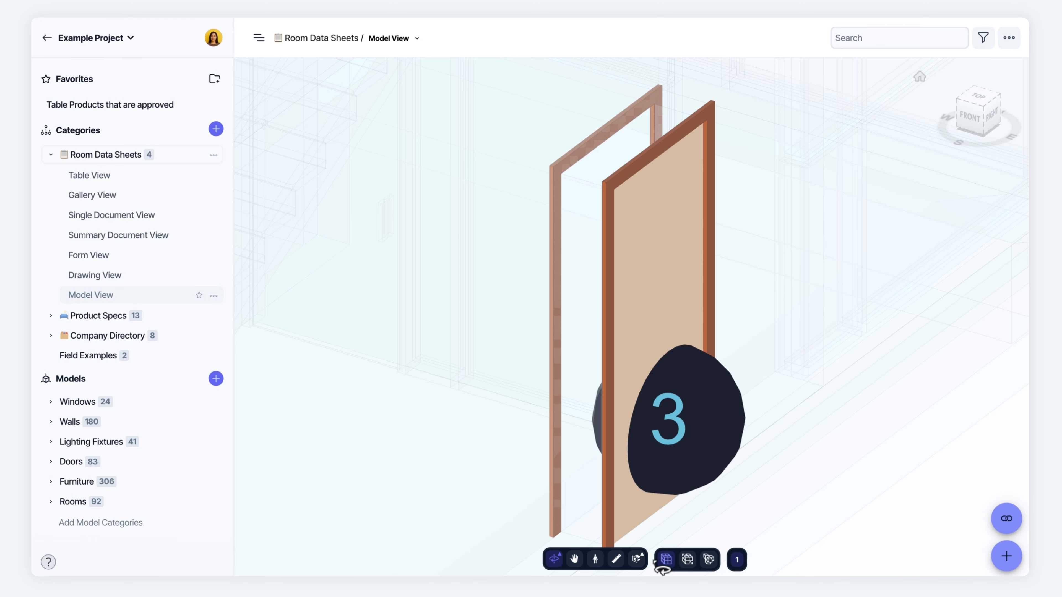
{"action": "left_click", "coordinate": [665, 562]}
{"action": "scroll", "coordinate": [566, 209], "scroll_direction": "down", "scroll_amount": 6}
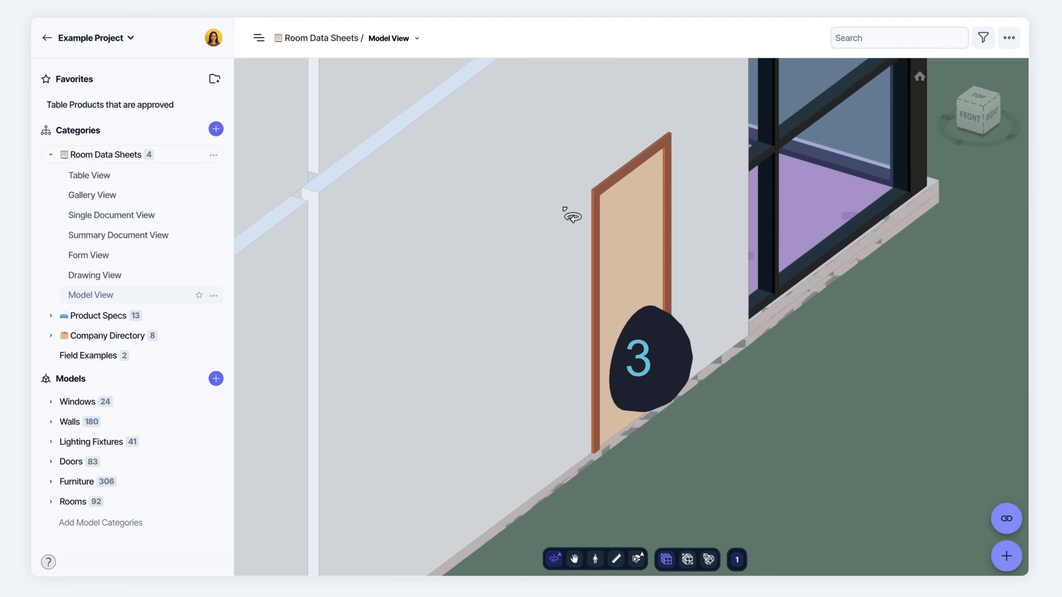
{"action": "scroll", "coordinate": [676, 365], "scroll_direction": "down", "scroll_amount": 8}
{"action": "scroll", "coordinate": [494, 128], "scroll_direction": "up", "scroll_amount": 4}
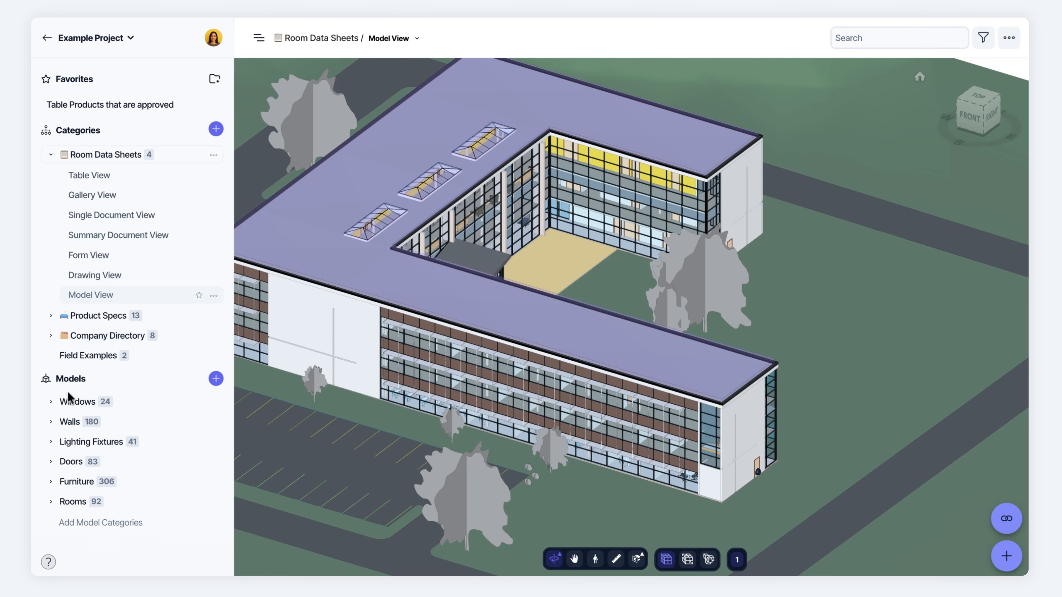
Browse the All Furniture table and inspect a HermanMiller_Seating_Swoop chair in its 3D model preview.
{"action": "left_click", "coordinate": [68, 484]}
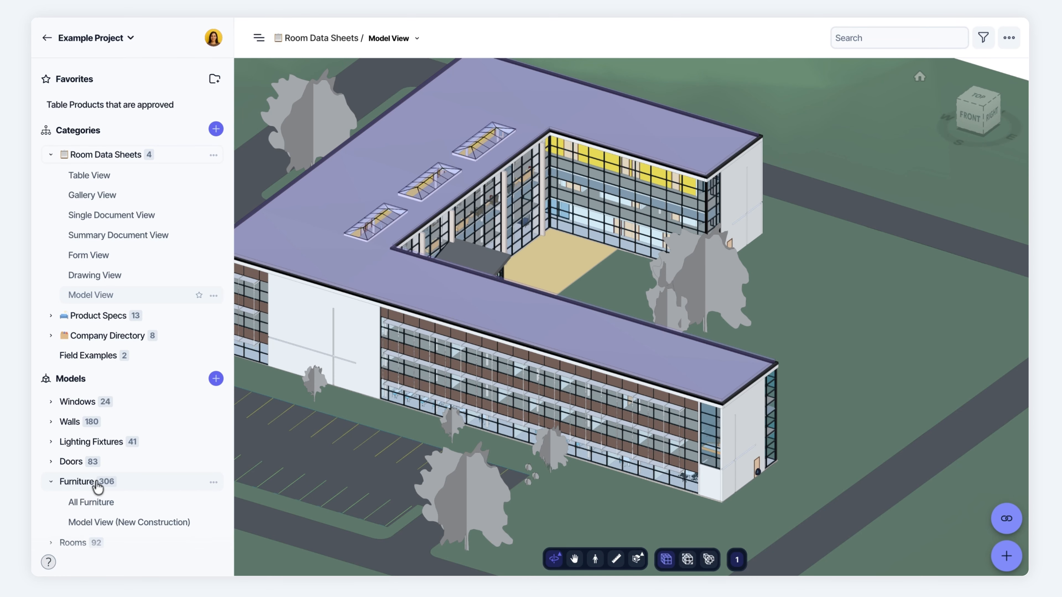
{"action": "left_click", "coordinate": [88, 504]}
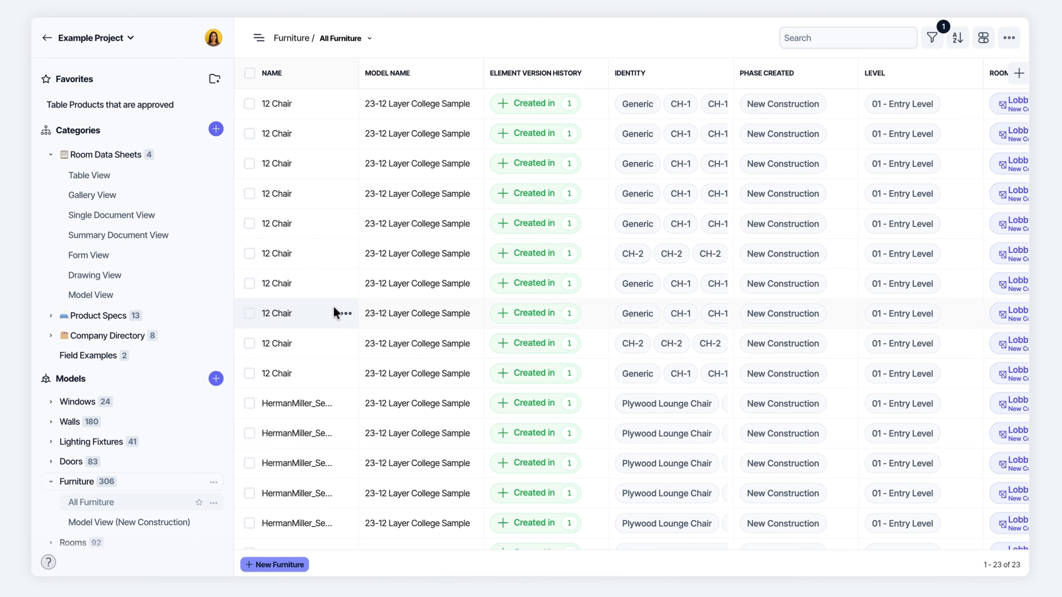
{"action": "scroll", "coordinate": [333, 308], "scroll_direction": "down", "scroll_amount": 4}
{"action": "scroll", "coordinate": [332, 305], "scroll_direction": "up", "scroll_amount": 5}
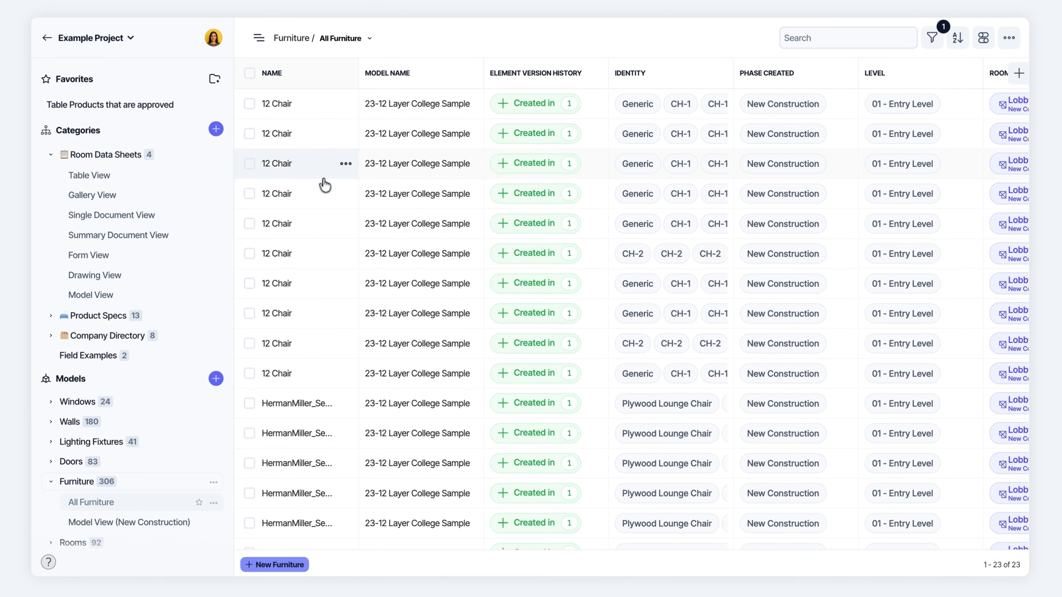
{"action": "left_click", "coordinate": [310, 443]}
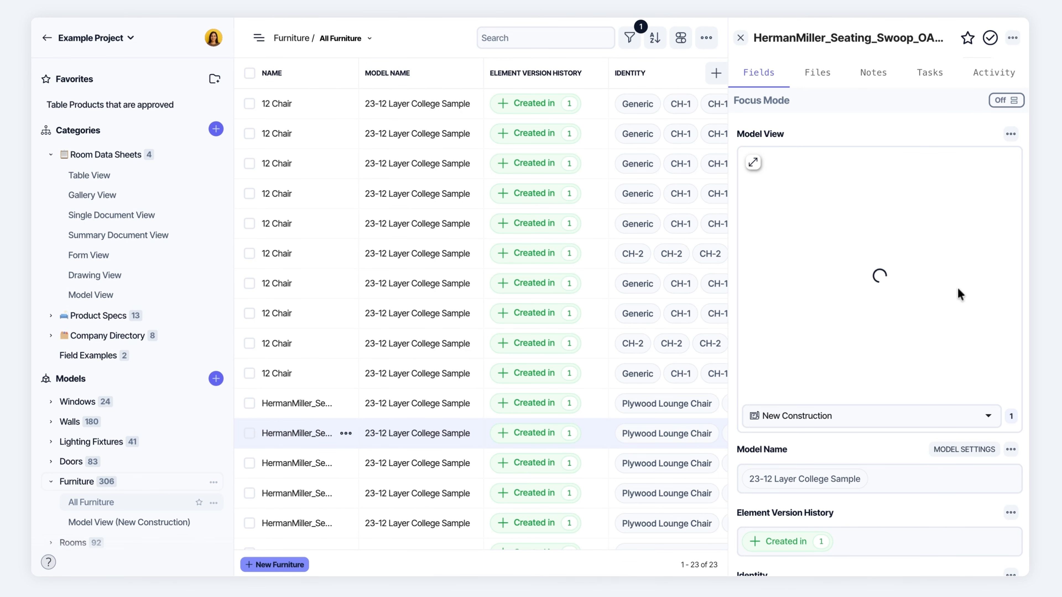
{"action": "left_click_drag", "start_coordinate": [823, 292], "coordinate": [994, 308]}
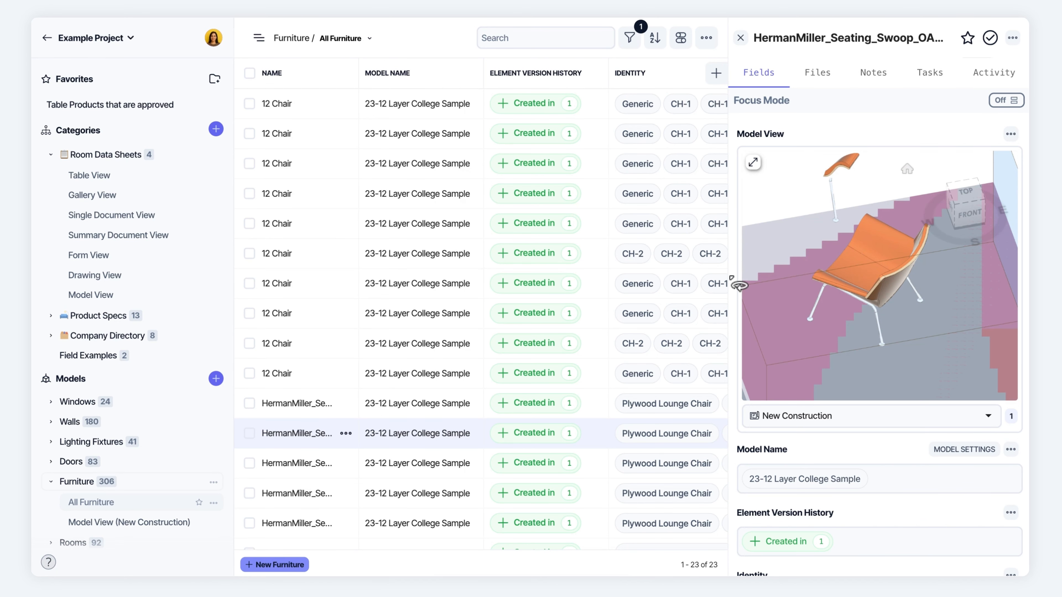
Open the furniture's Model View (New Construction) and examine the building with the full model shown.
{"action": "left_click", "coordinate": [88, 524]}
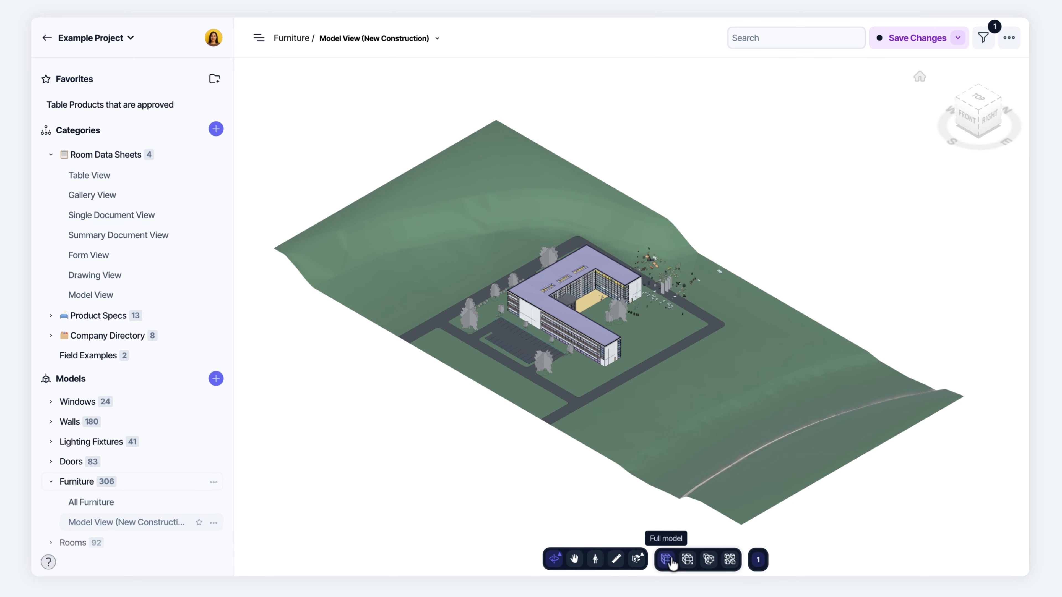
{"action": "scroll", "coordinate": [569, 328], "scroll_direction": "up", "scroll_amount": 2}
{"action": "scroll", "coordinate": [573, 335], "scroll_direction": "up", "scroll_amount": 5}
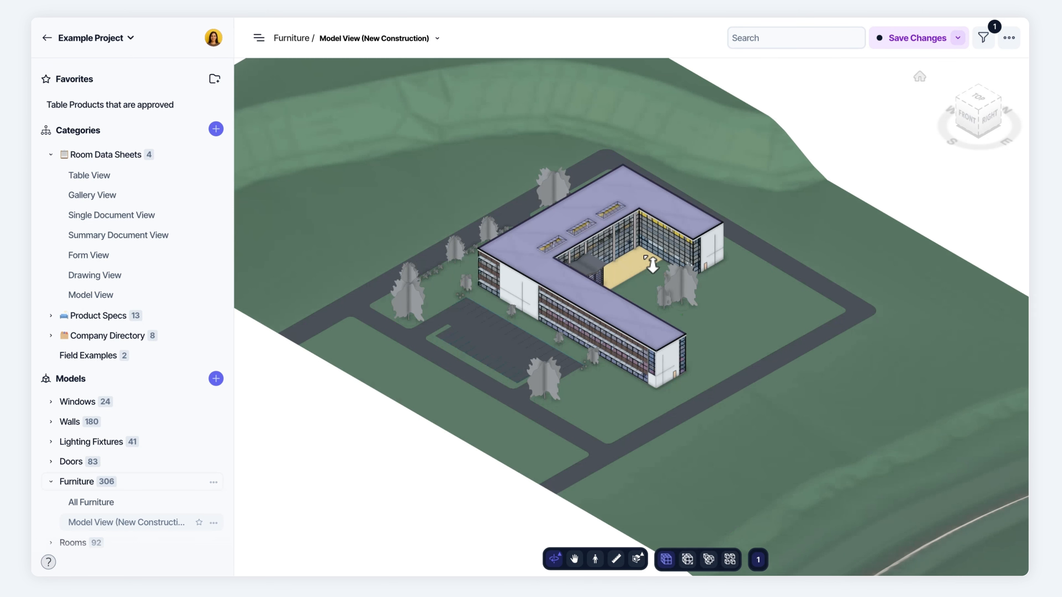
{"action": "scroll", "coordinate": [703, 305], "scroll_direction": "up", "scroll_amount": 4}
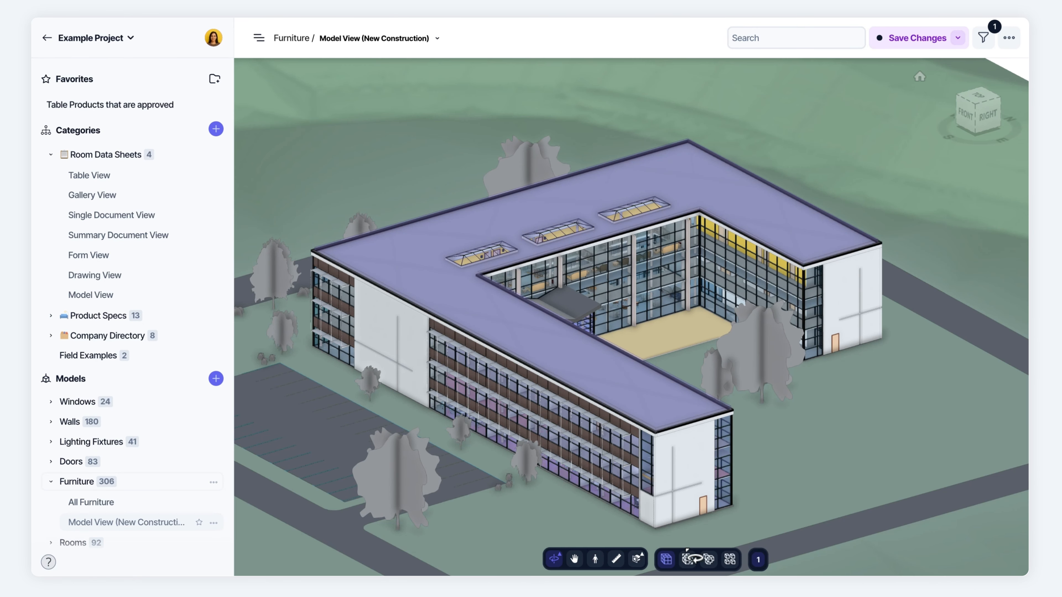
Show only the furniture category elements in the model and cluster them.
{"action": "left_click", "coordinate": [688, 560]}
{"action": "left_click", "coordinate": [709, 561]}
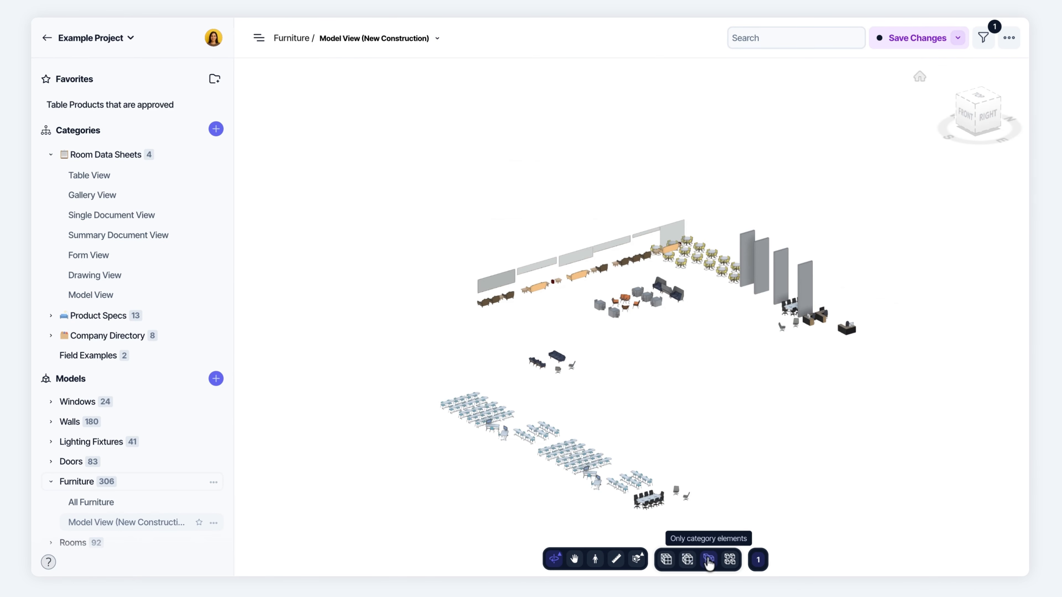
{"action": "left_click_drag", "start_coordinate": [356, 308], "coordinate": [325, 329]}
{"action": "left_click", "coordinate": [731, 561]}
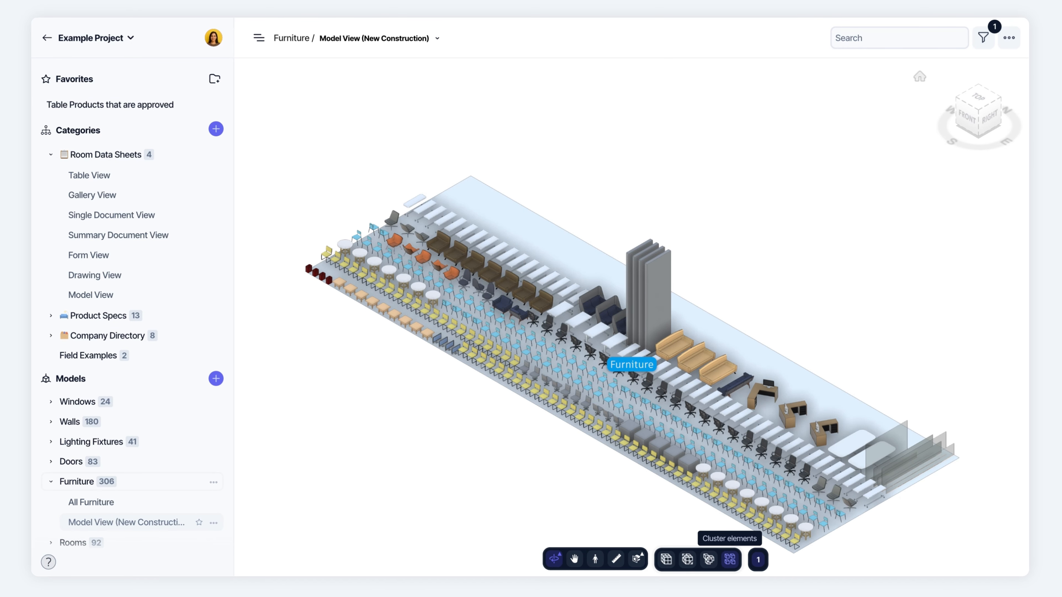
{"action": "scroll", "coordinate": [550, 322], "scroll_direction": "down", "scroll_amount": 2}
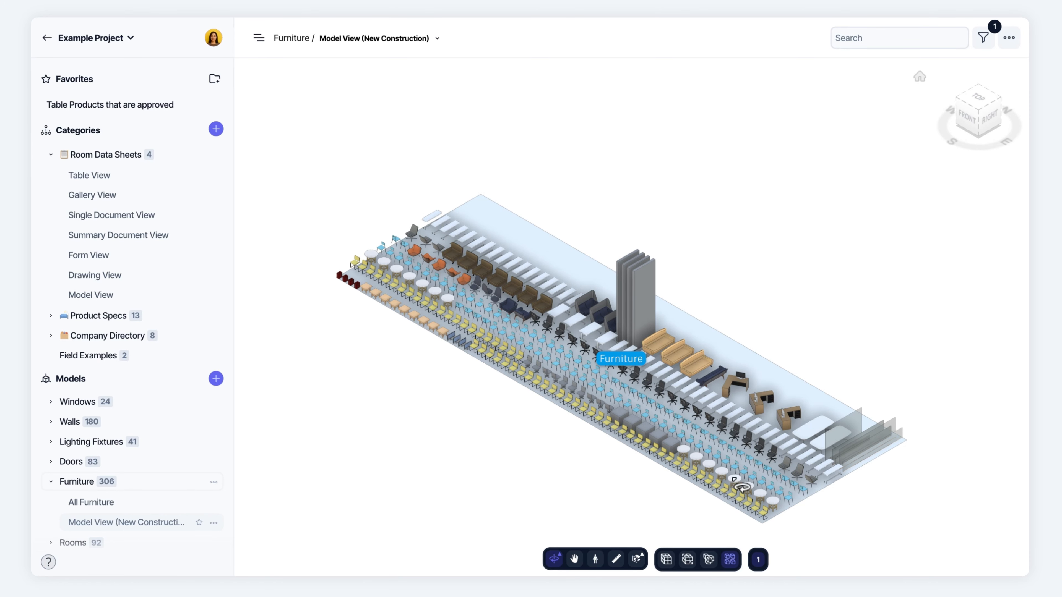
{"action": "scroll", "coordinate": [723, 494], "scroll_direction": "up", "scroll_amount": 3}
{"action": "scroll", "coordinate": [726, 497], "scroll_direction": "down", "scroll_amount": 2}
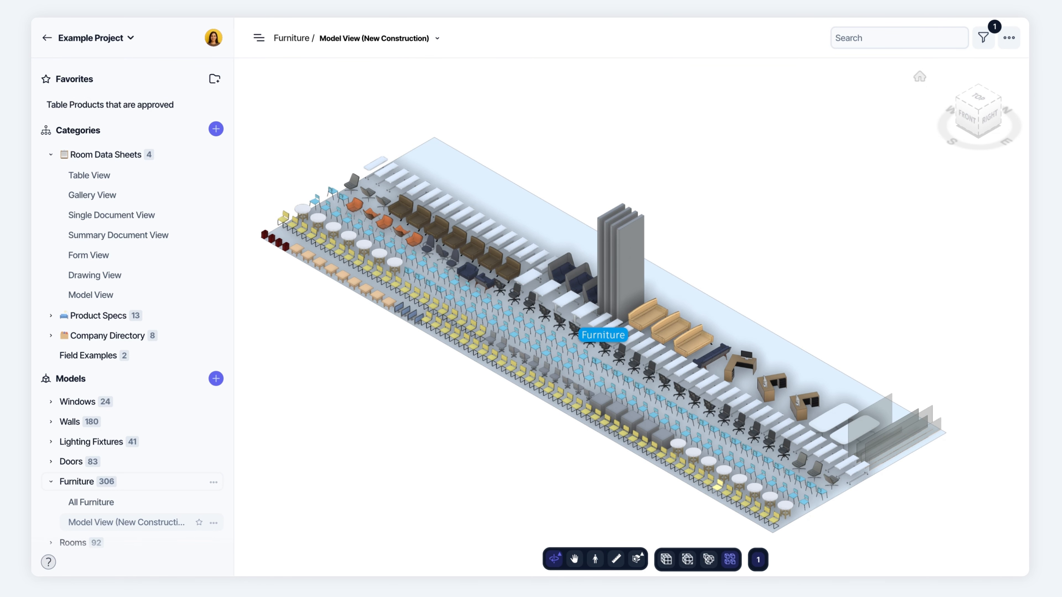
Add an And filter to the furniture model view where Name contains Chair.
{"action": "left_click", "coordinate": [856, 41]}
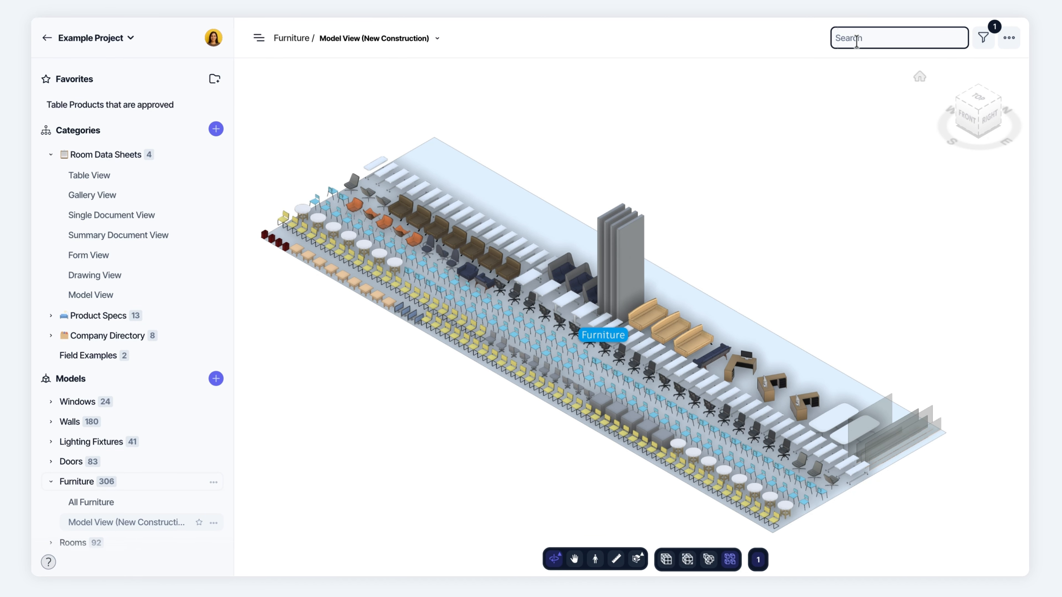
{"action": "left_click", "coordinate": [983, 38]}
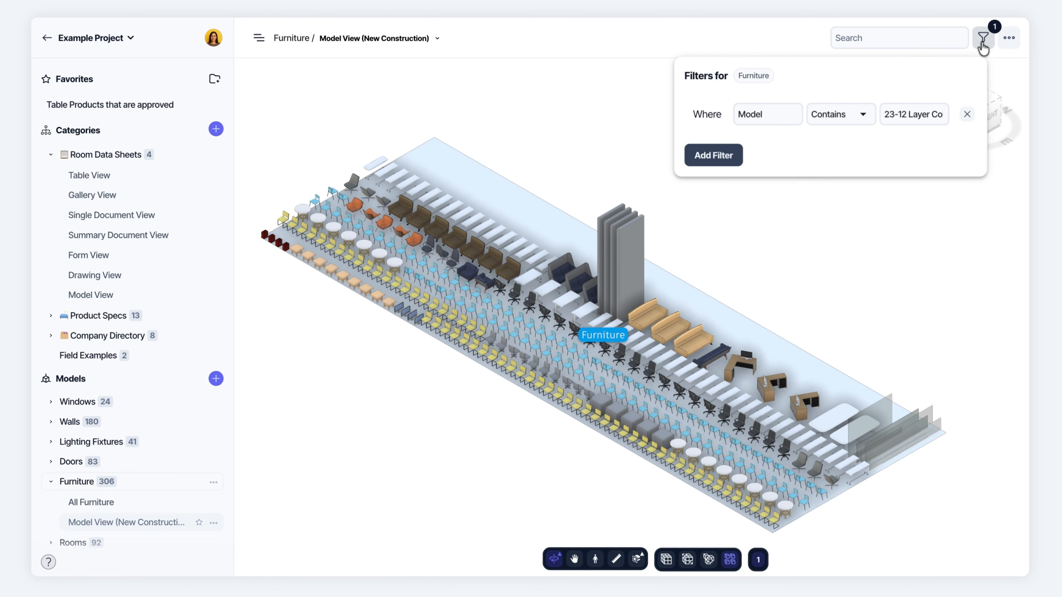
{"action": "left_click", "coordinate": [705, 161]}
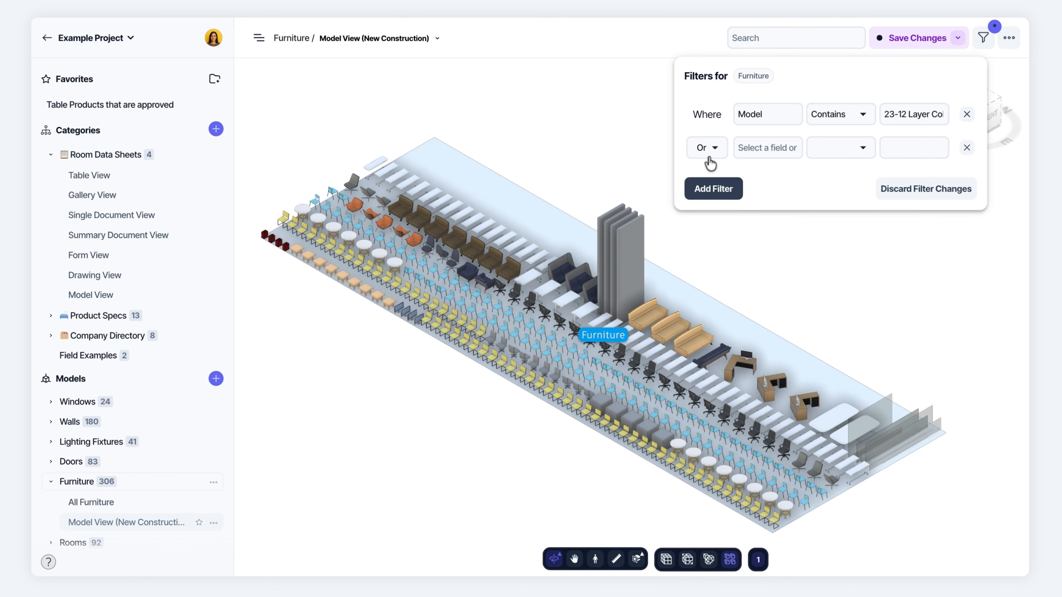
{"action": "left_click", "coordinate": [705, 151]}
{"action": "left_click", "coordinate": [711, 186]}
{"action": "left_click", "coordinate": [762, 148]}
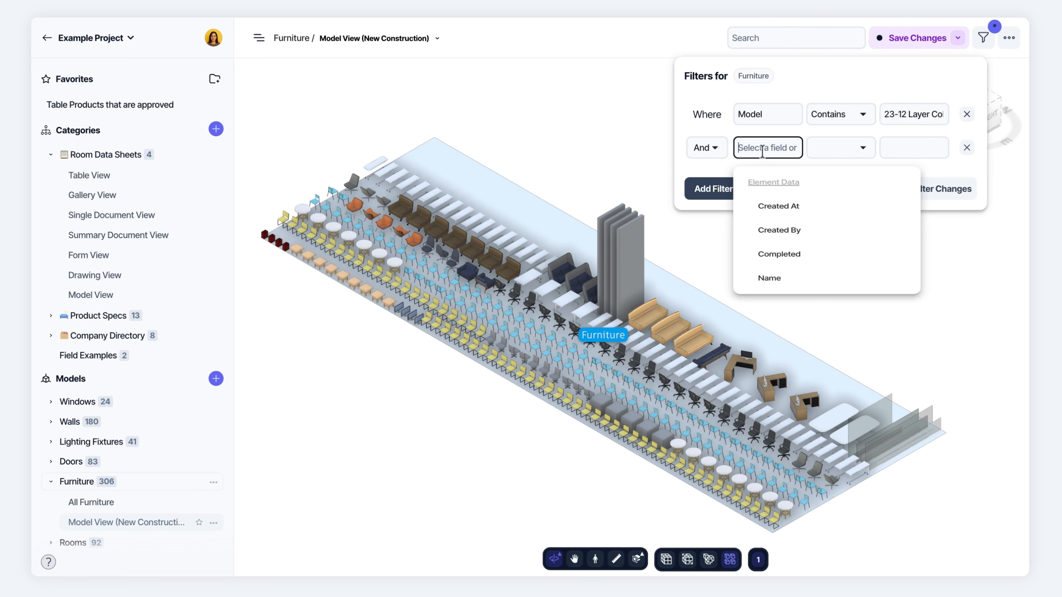
{"action": "type", "text": "nam"}
{"action": "left_click", "coordinate": [768, 215]}
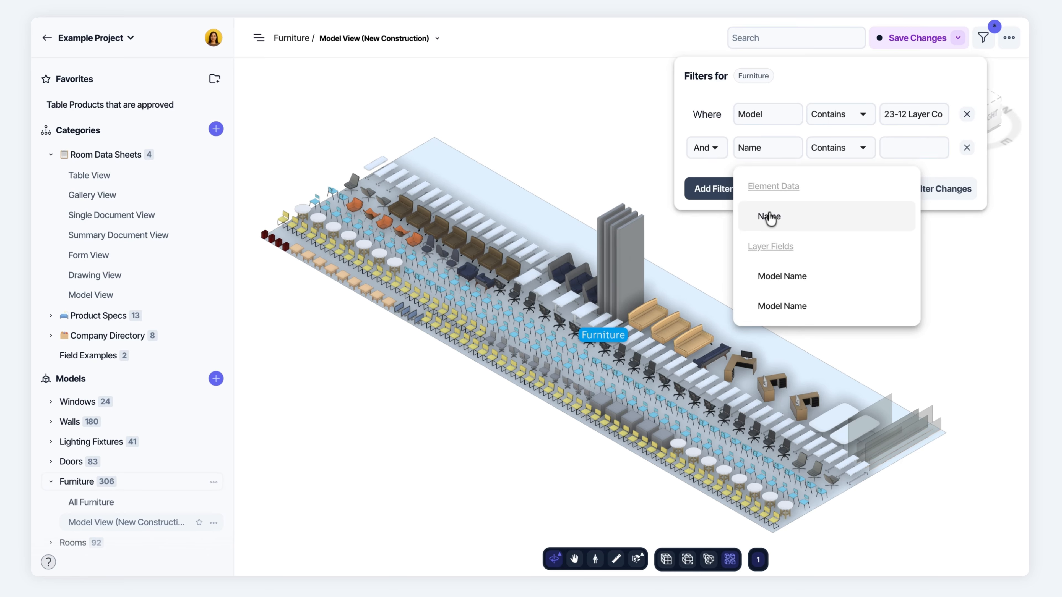
{"action": "type", "text": "Chair"}
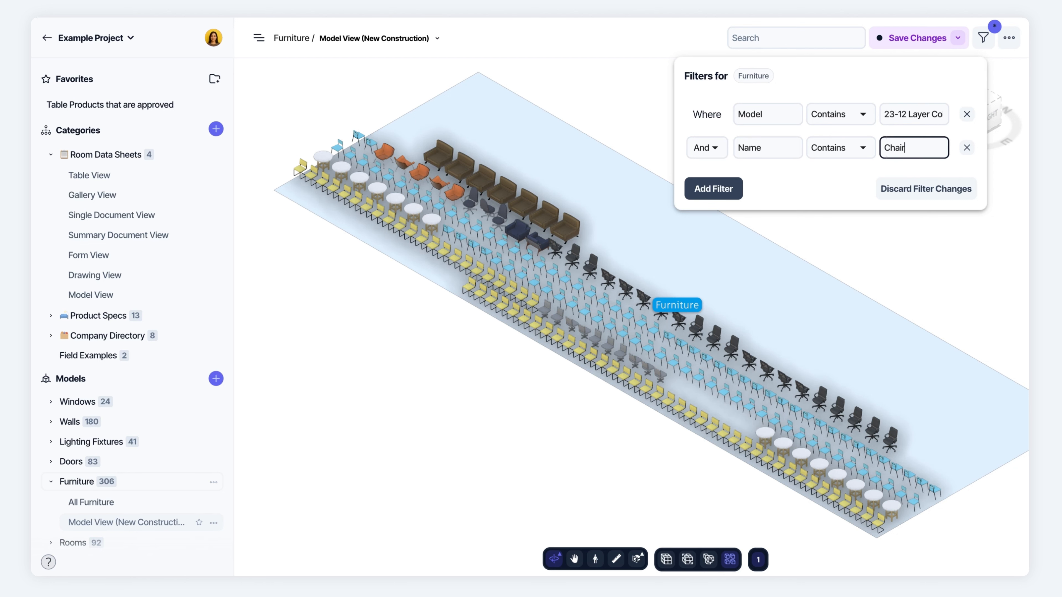
{"action": "left_click", "coordinate": [628, 44]}
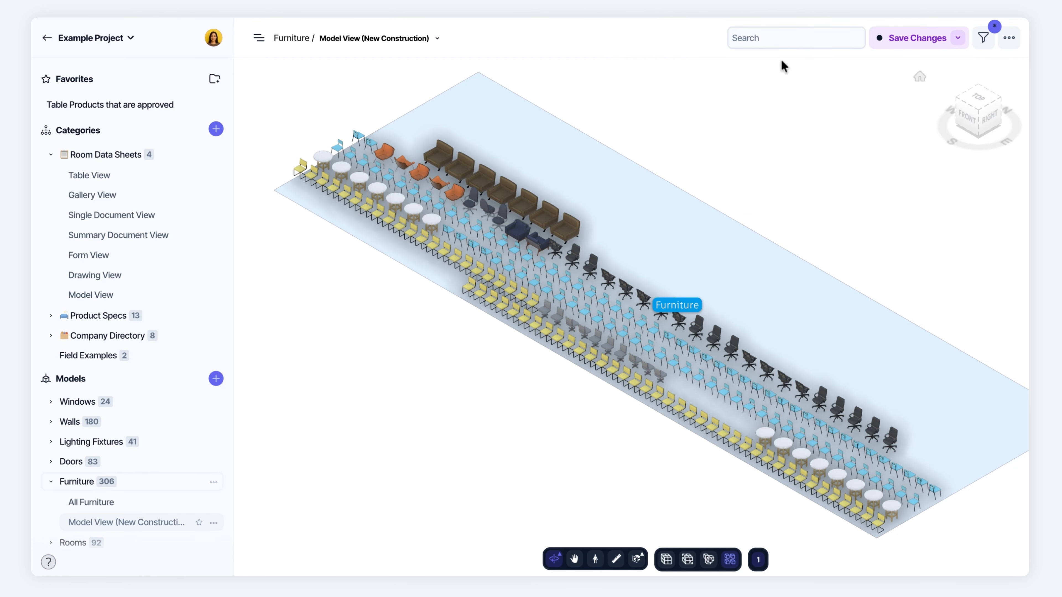
Save the filtered furniture model as a new view and rename it Model View of Chairs Clustered.
{"action": "left_click", "coordinate": [960, 40]}
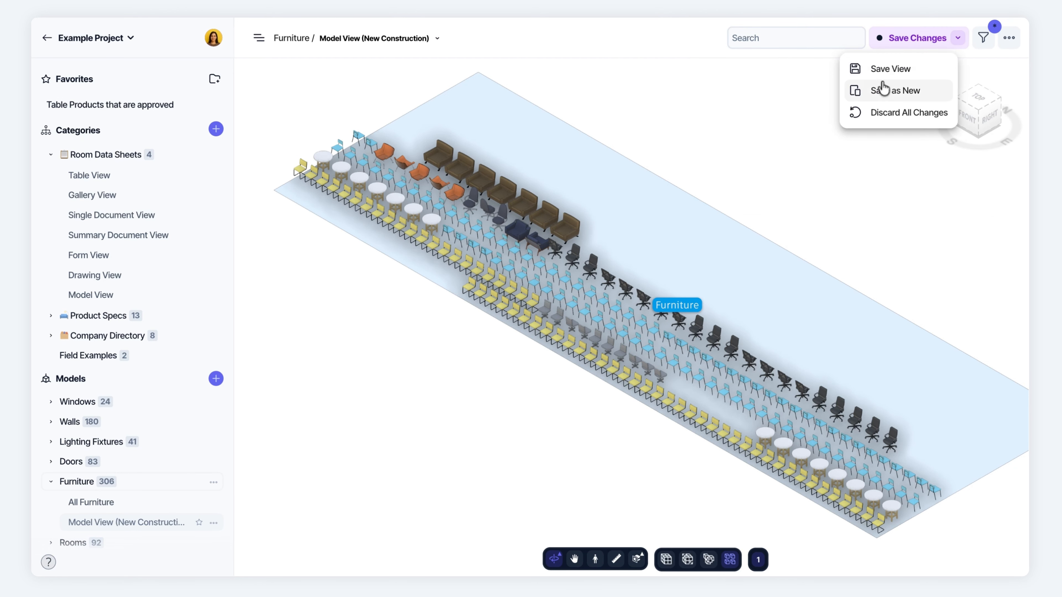
{"action": "left_click", "coordinate": [887, 93]}
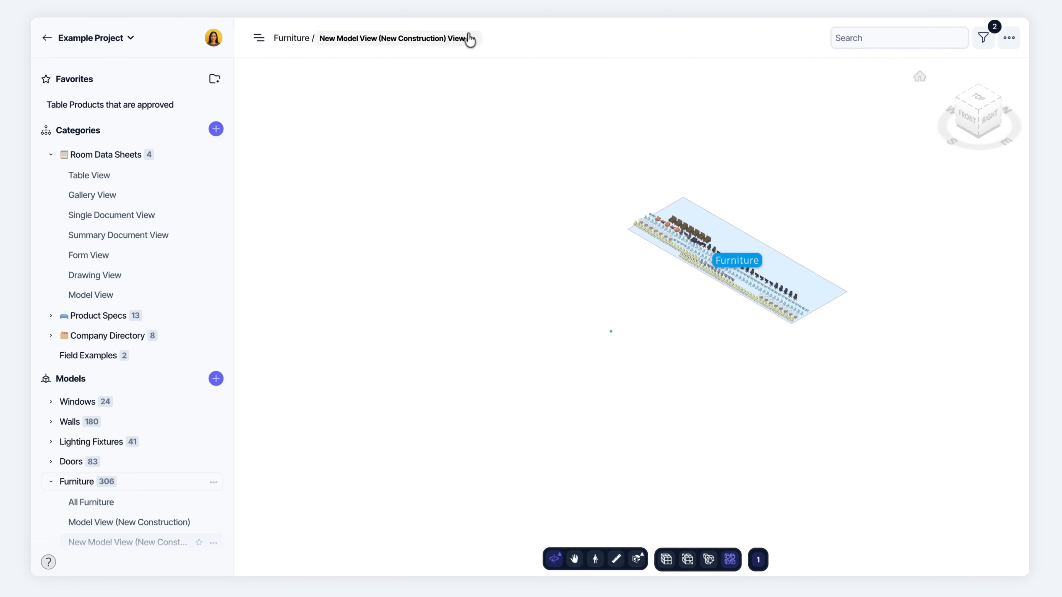
{"action": "left_click", "coordinate": [474, 39]}
{"action": "left_click", "coordinate": [517, 101]}
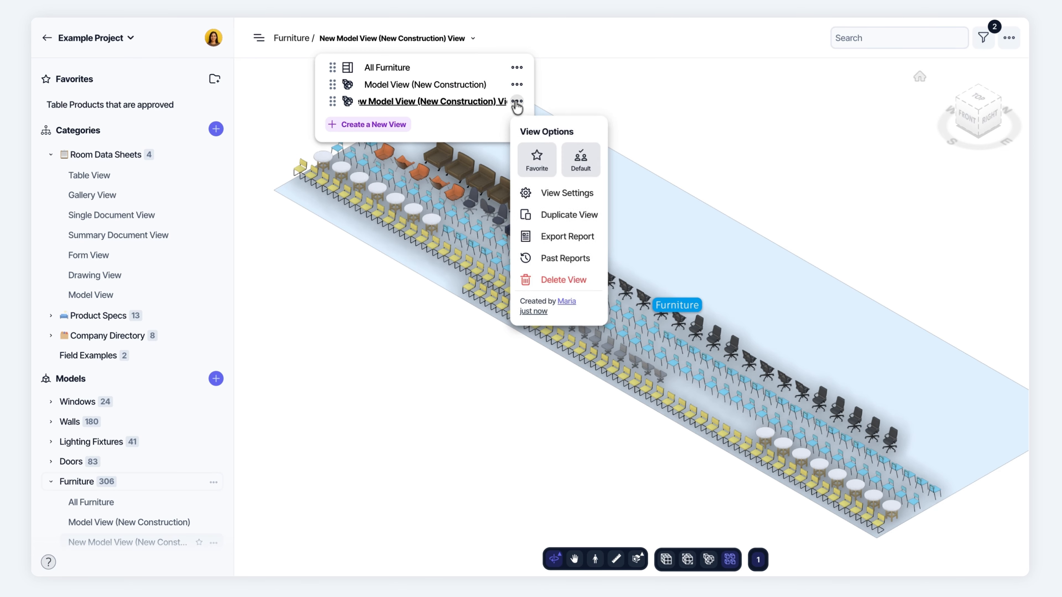
{"action": "left_click", "coordinate": [547, 194]}
{"action": "left_click", "coordinate": [576, 105]}
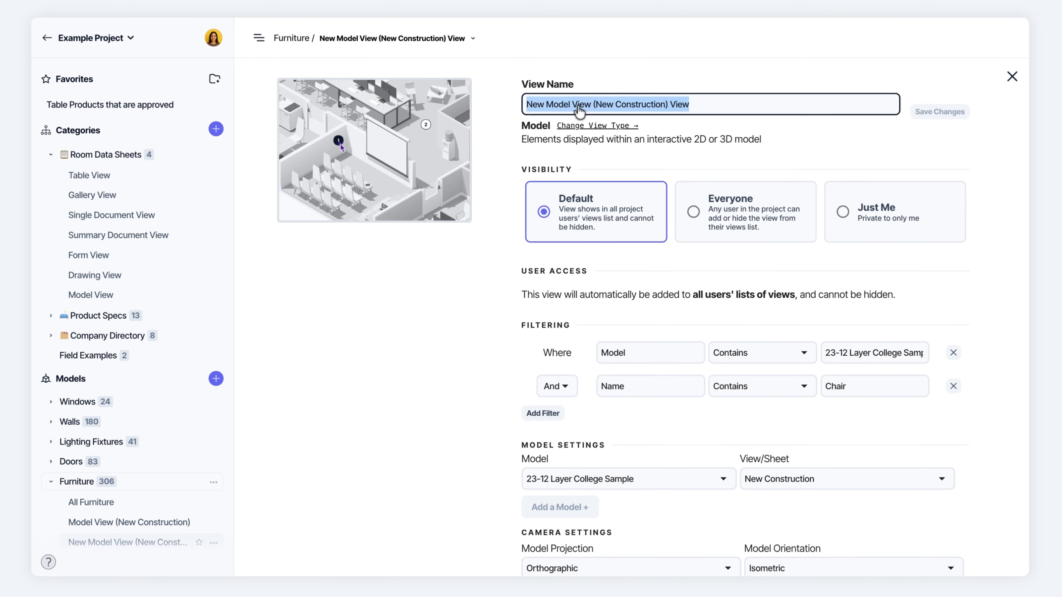
{"action": "type", "text": "Model View of "}
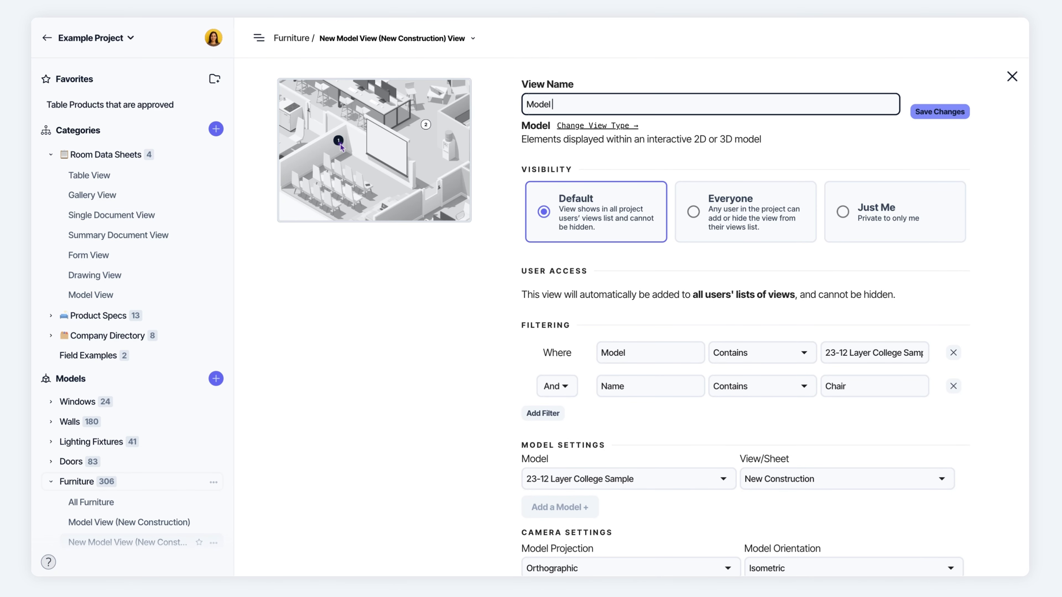
{"action": "type", "text": "Chairs Clustered"}
{"action": "key", "text": "Return"}
{"action": "left_click", "coordinate": [937, 110]}
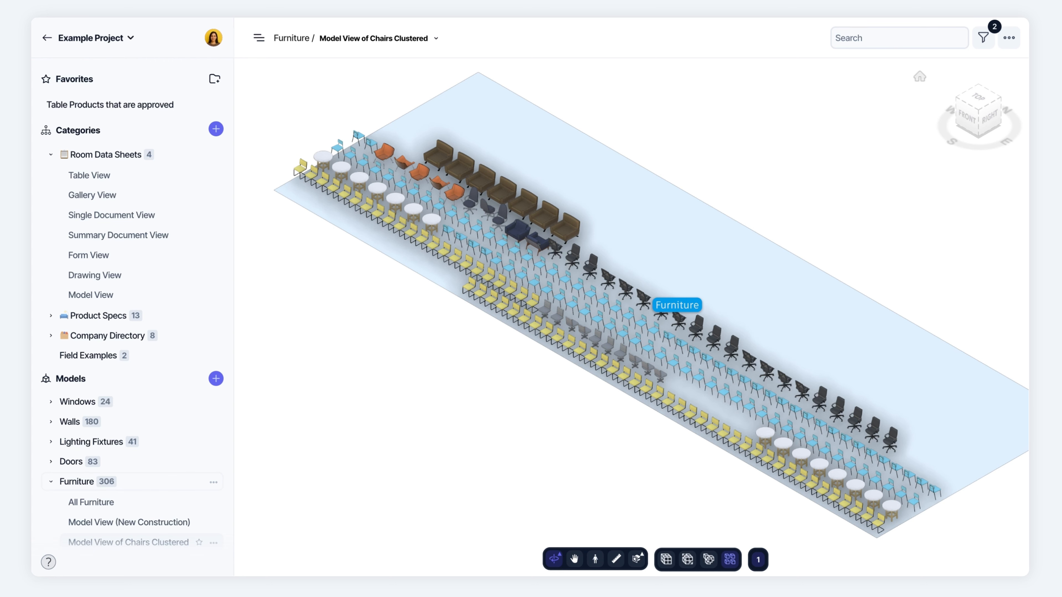
Add the Model View of Chairs Clustered to the favorites.
{"action": "scroll", "coordinate": [131, 372], "scroll_direction": "down", "scroll_amount": 2}
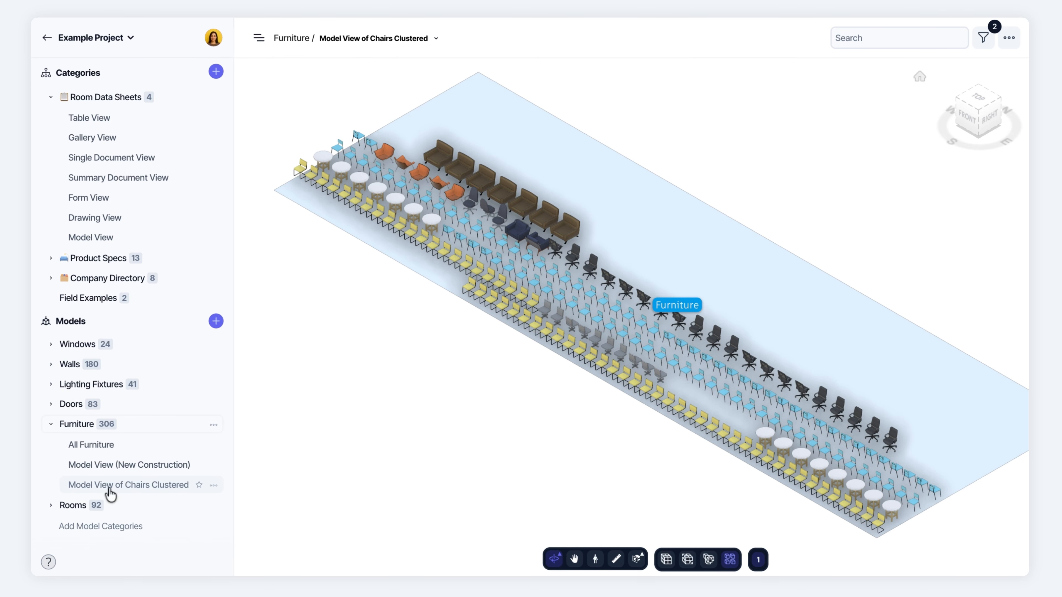
{"action": "left_click", "coordinate": [199, 485]}
{"action": "scroll", "coordinate": [109, 244], "scroll_direction": "up", "scroll_amount": 5}
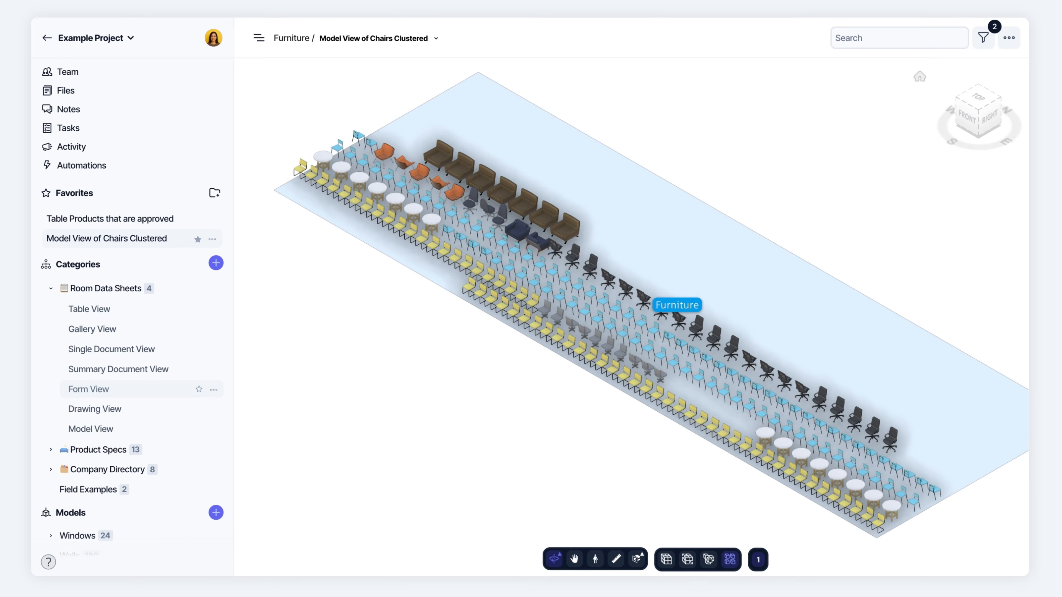
Check the Room Data Sheets in the Table View and open their Form View.
{"action": "left_click", "coordinate": [86, 390]}
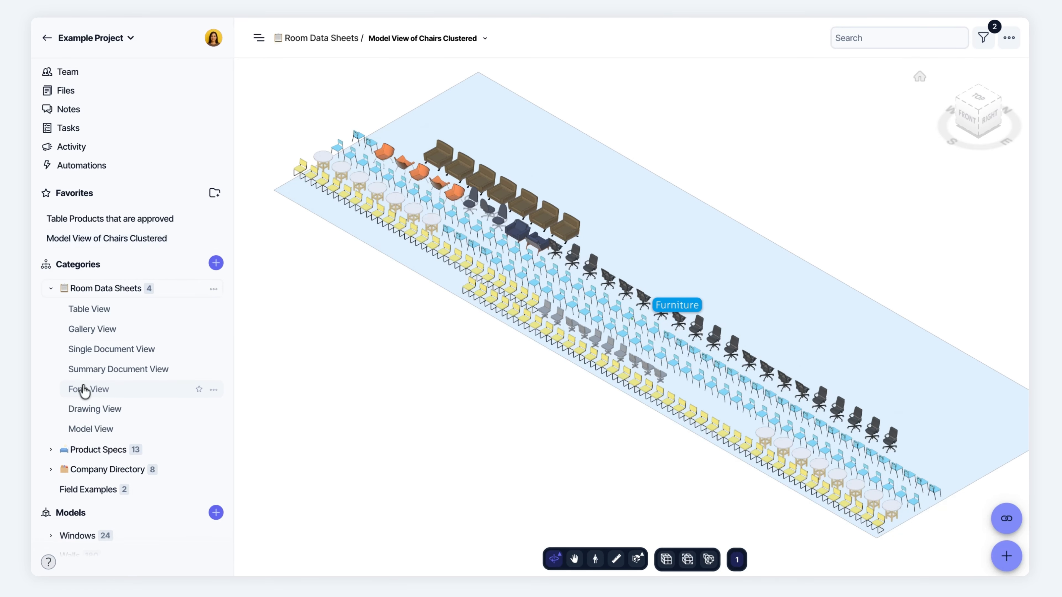
{"action": "left_click", "coordinate": [94, 308]}
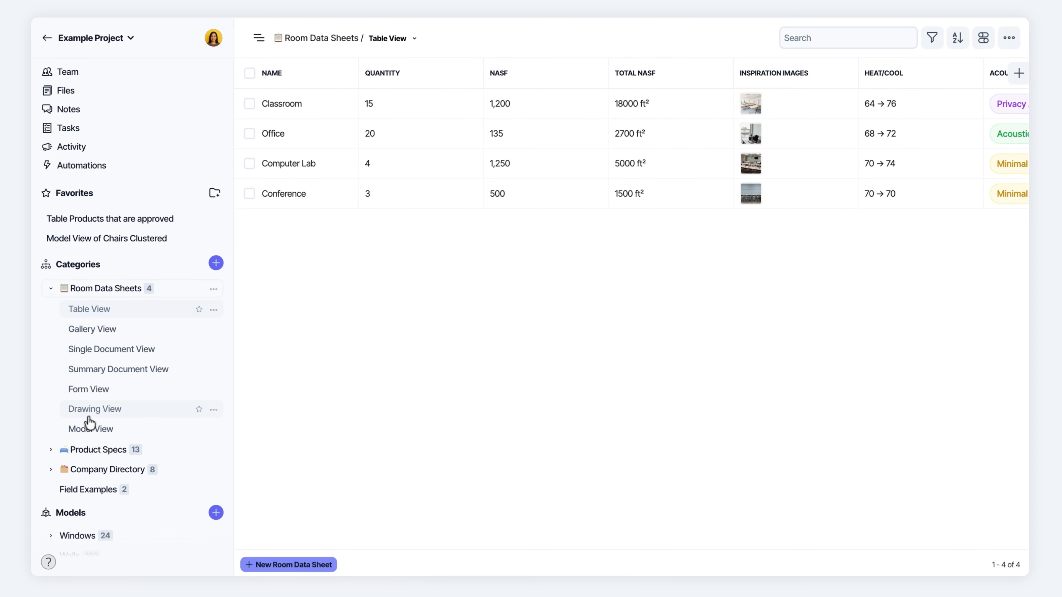
{"action": "left_click", "coordinate": [95, 394]}
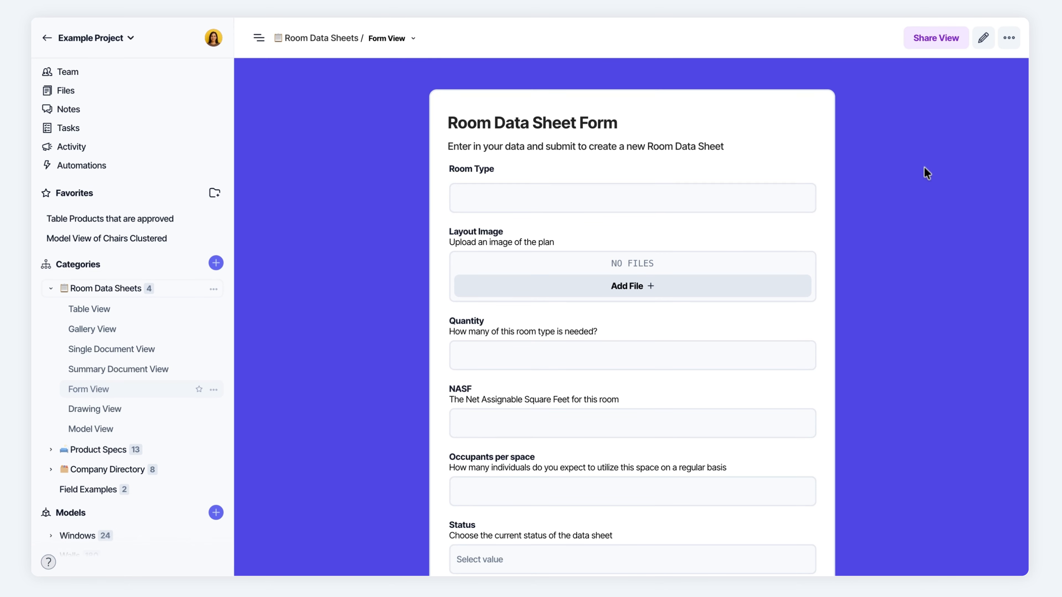
Add another Room Type field between Room Type and Layout Image in the form, and publish it.
{"action": "left_click", "coordinate": [983, 41]}
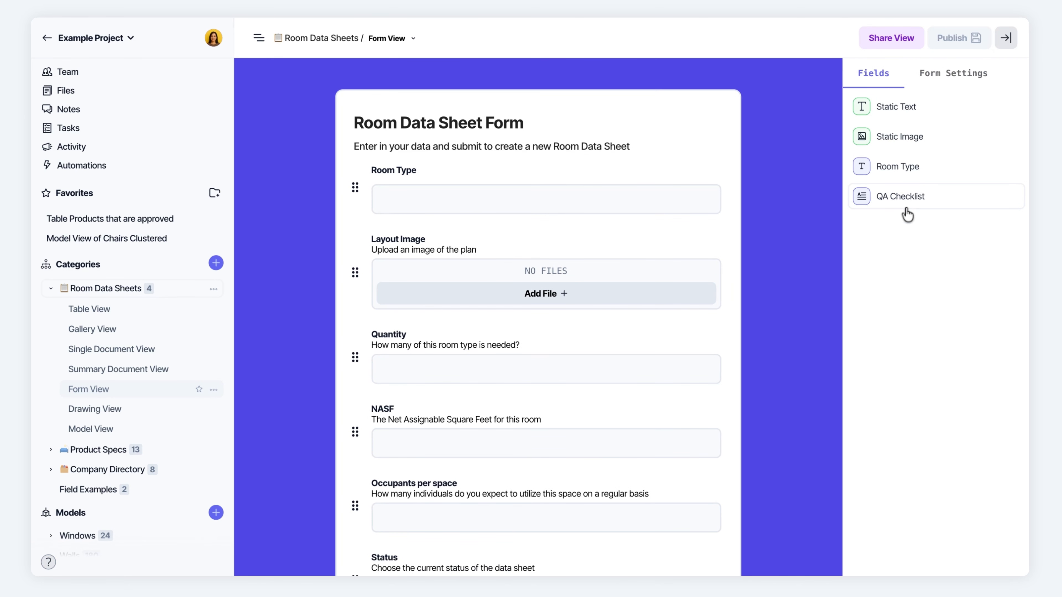
{"action": "left_click_drag", "start_coordinate": [886, 174], "coordinate": [514, 269]}
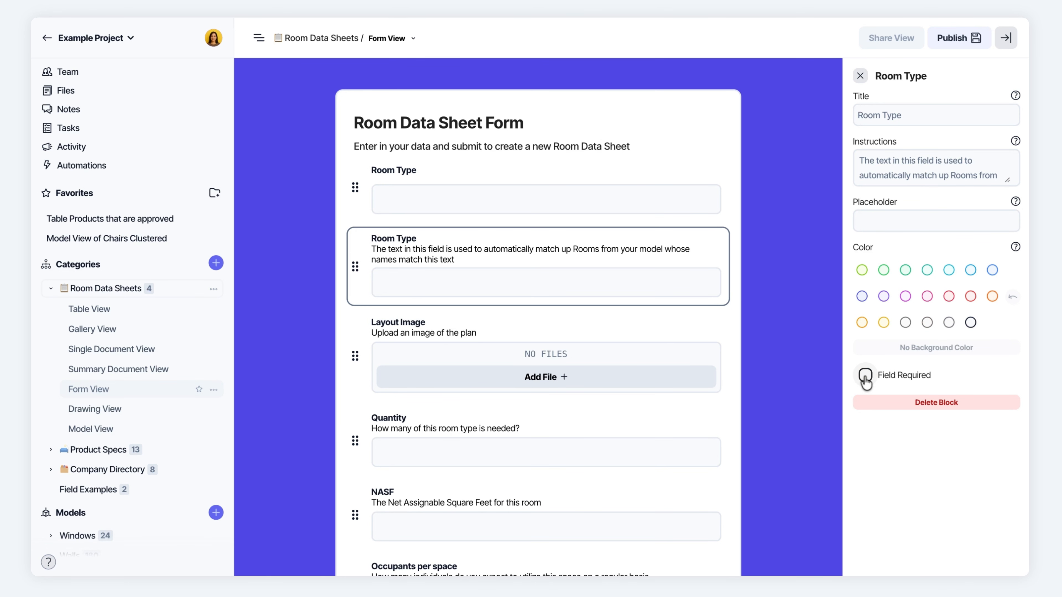
{"action": "left_click", "coordinate": [955, 38]}
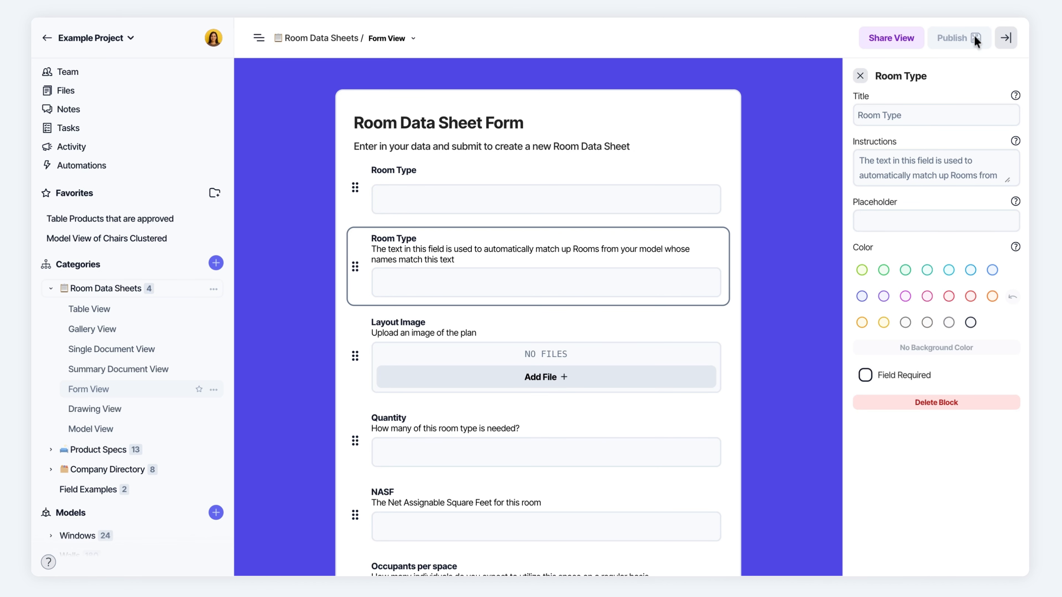
Leave form editing, toggle secret-link sharing for the Form View, and show its embed code options.
{"action": "left_click", "coordinate": [1009, 40]}
{"action": "left_click", "coordinate": [927, 38]}
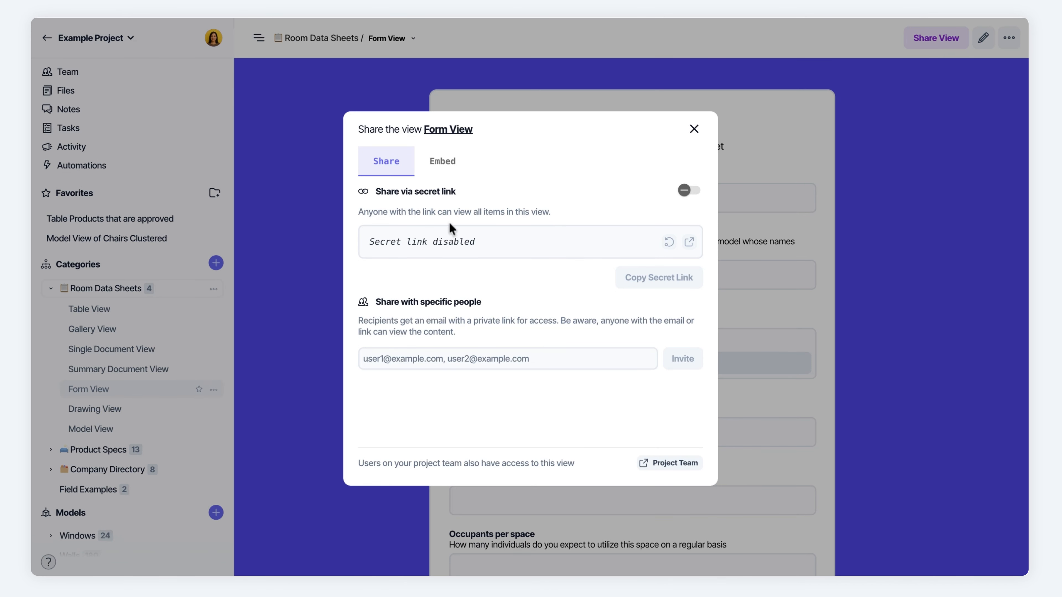
{"action": "left_click", "coordinate": [689, 192]}
{"action": "left_click", "coordinate": [441, 165]}
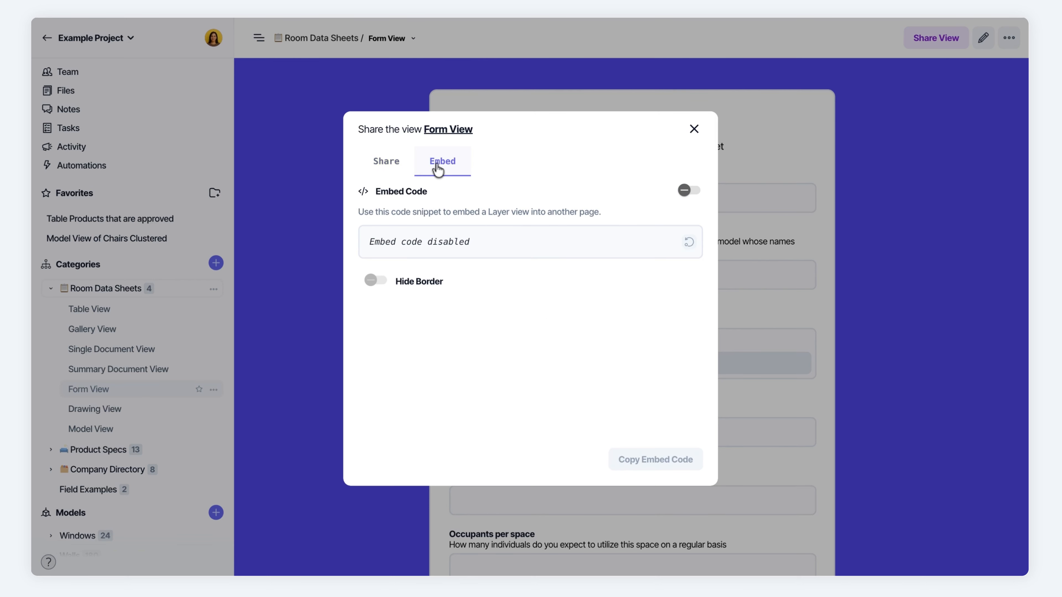
Return to the secret-link options, look through the publicly shared Room Data Sheet Form, and close the sharing dialog.
{"action": "left_click", "coordinate": [377, 169]}
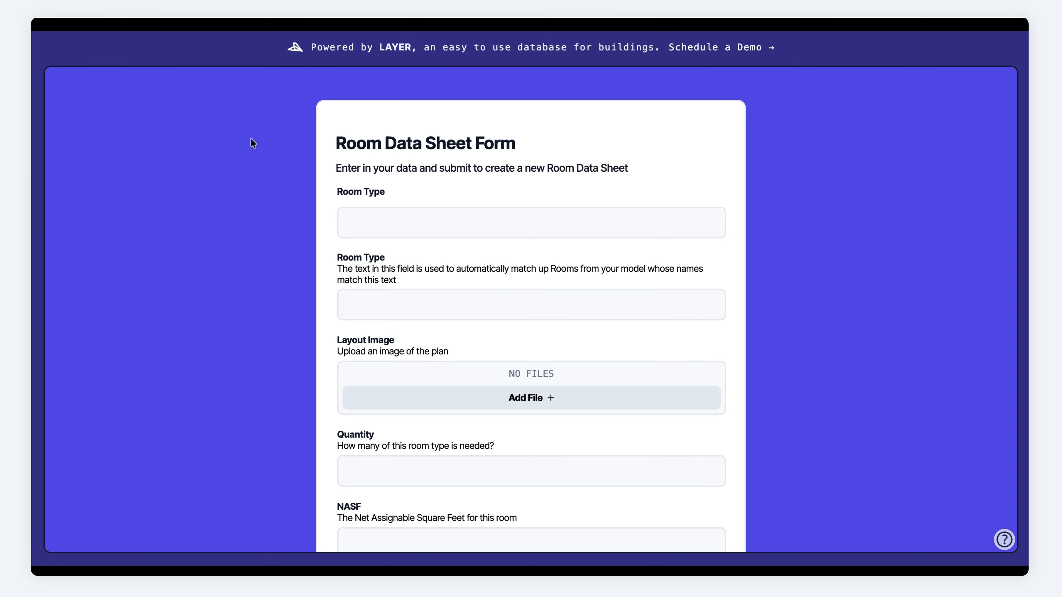
{"action": "left_click", "coordinate": [390, 223]}
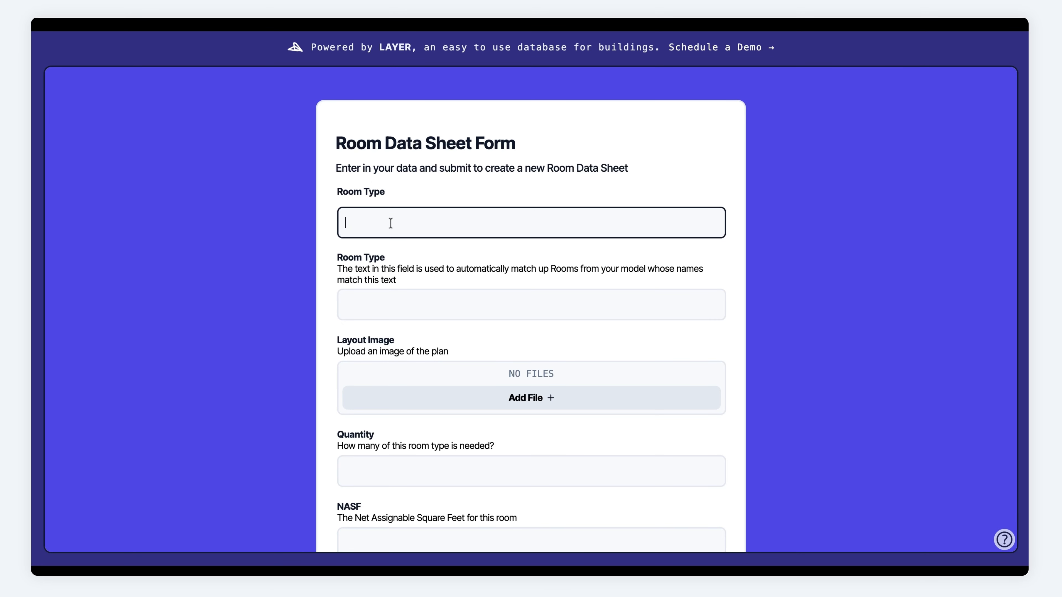
{"action": "scroll", "coordinate": [390, 223], "scroll_direction": "down", "scroll_amount": 15}
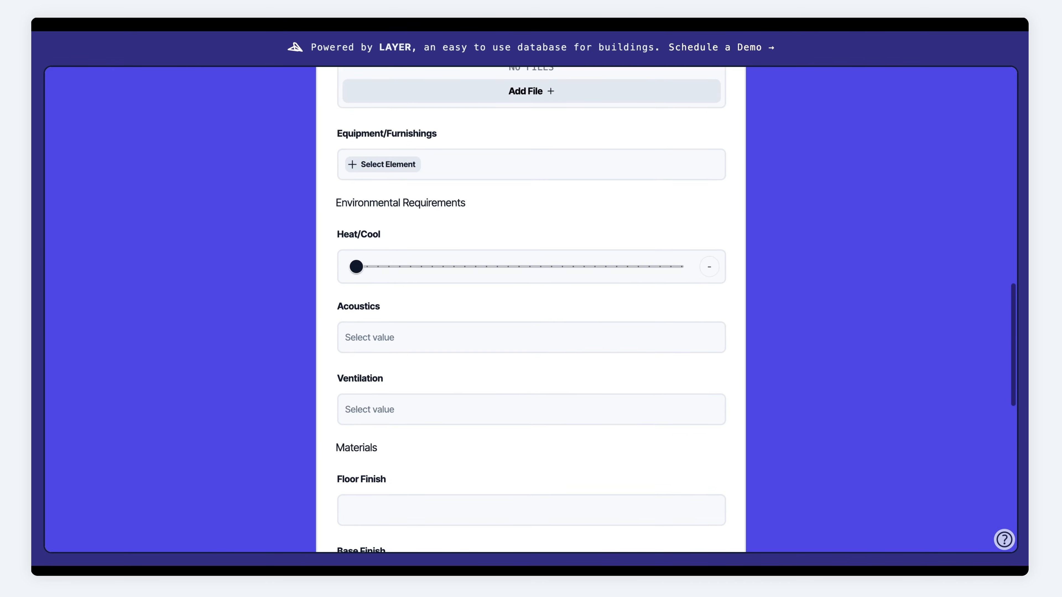
{"action": "scroll", "coordinate": [530, 310], "scroll_direction": "up", "scroll_amount": 15}
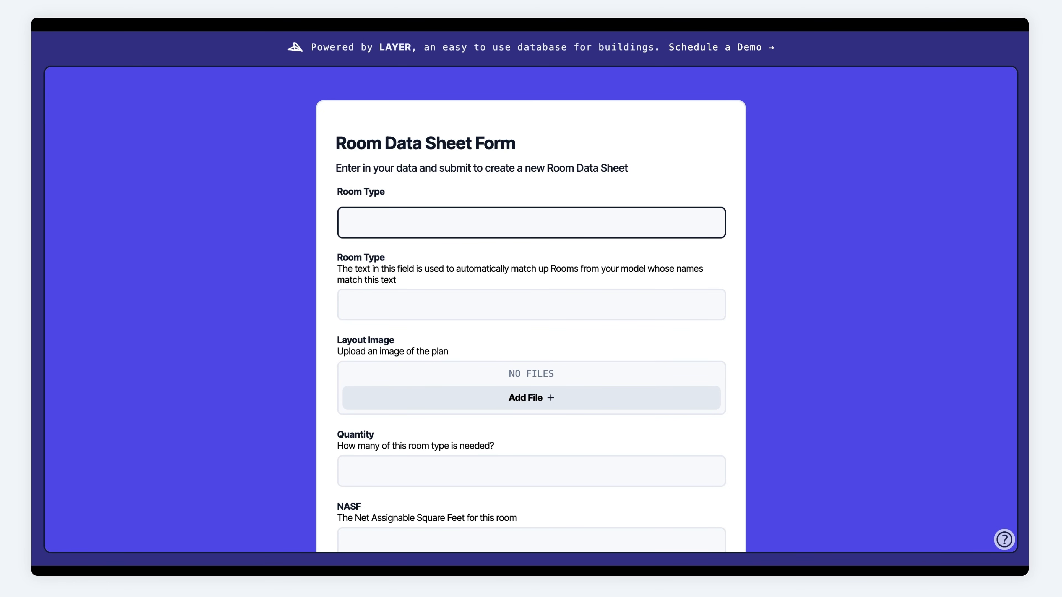
{"action": "left_click", "coordinate": [412, 173]}
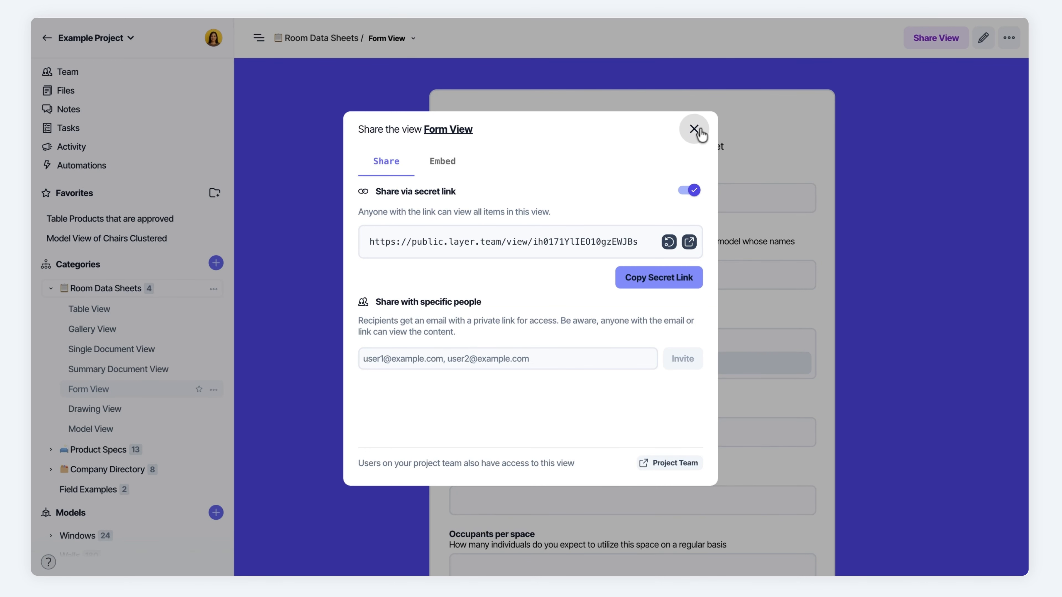
{"action": "left_click", "coordinate": [694, 130]}
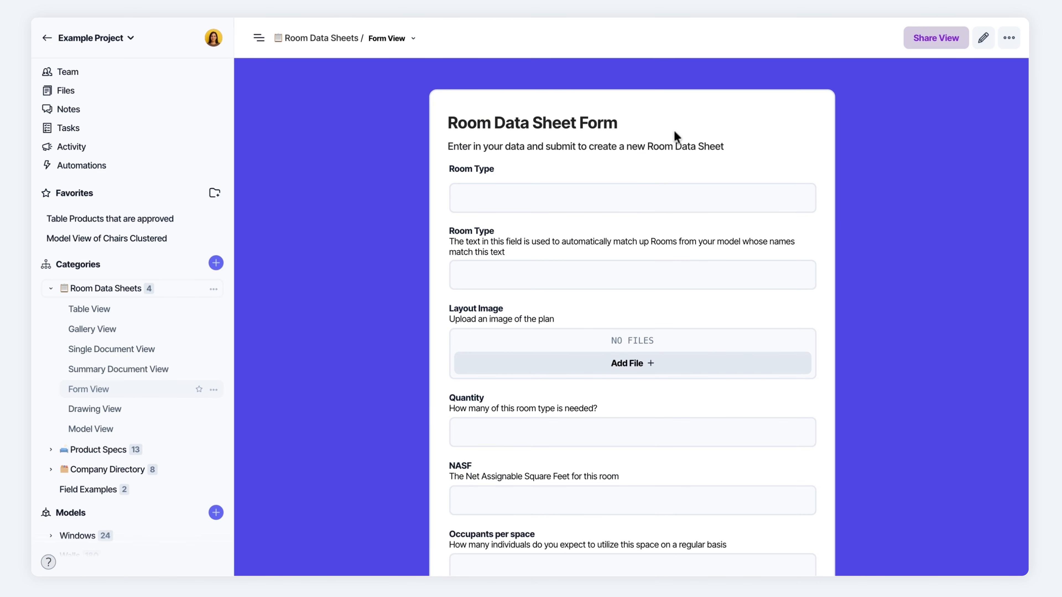
Open the Single Document View of the Room Data Sheets and read through the Classroom sheet.
{"action": "left_click", "coordinate": [127, 357]}
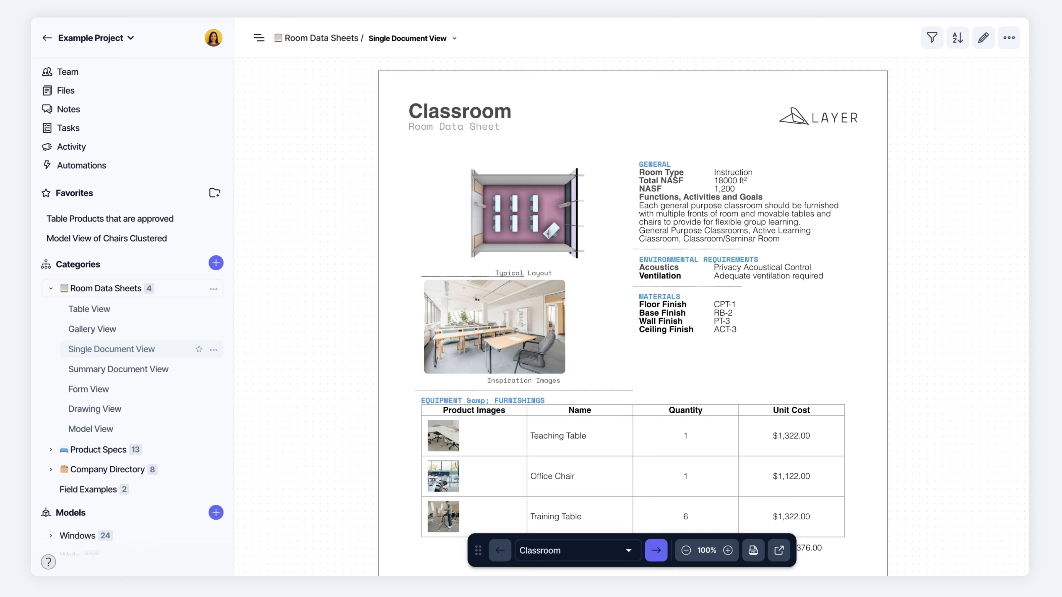
{"action": "scroll", "coordinate": [629, 314], "scroll_direction": "down", "scroll_amount": 1}
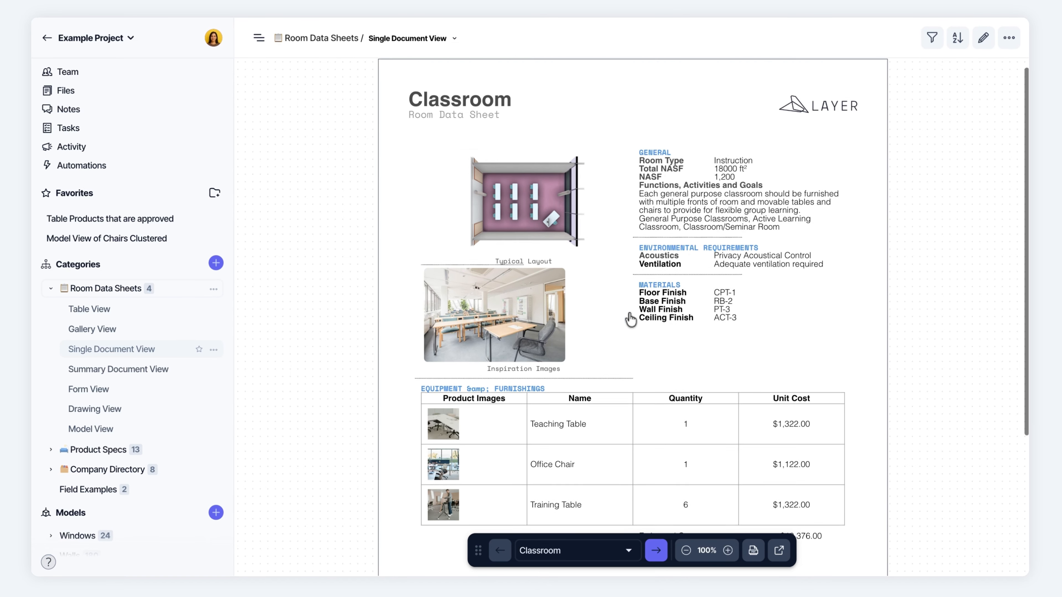
{"action": "scroll", "coordinate": [629, 318], "scroll_direction": "down", "scroll_amount": 5}
{"action": "scroll", "coordinate": [630, 318], "scroll_direction": "up", "scroll_amount": 5}
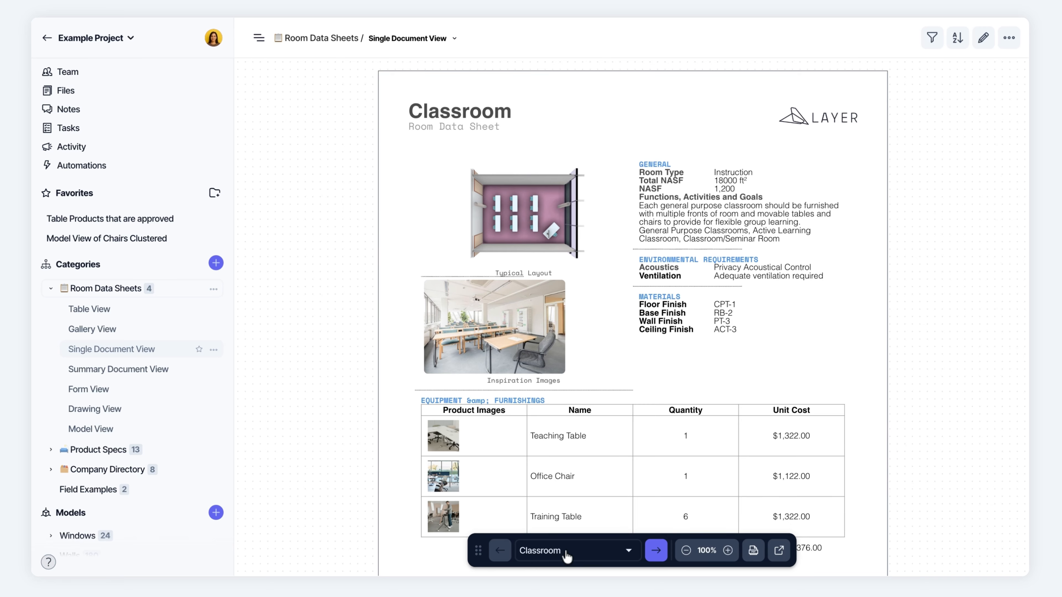
Browse the room sheets up to Office and back to Computer Lab, and check the PDF export options without exporting.
{"action": "left_click", "coordinate": [656, 552]}
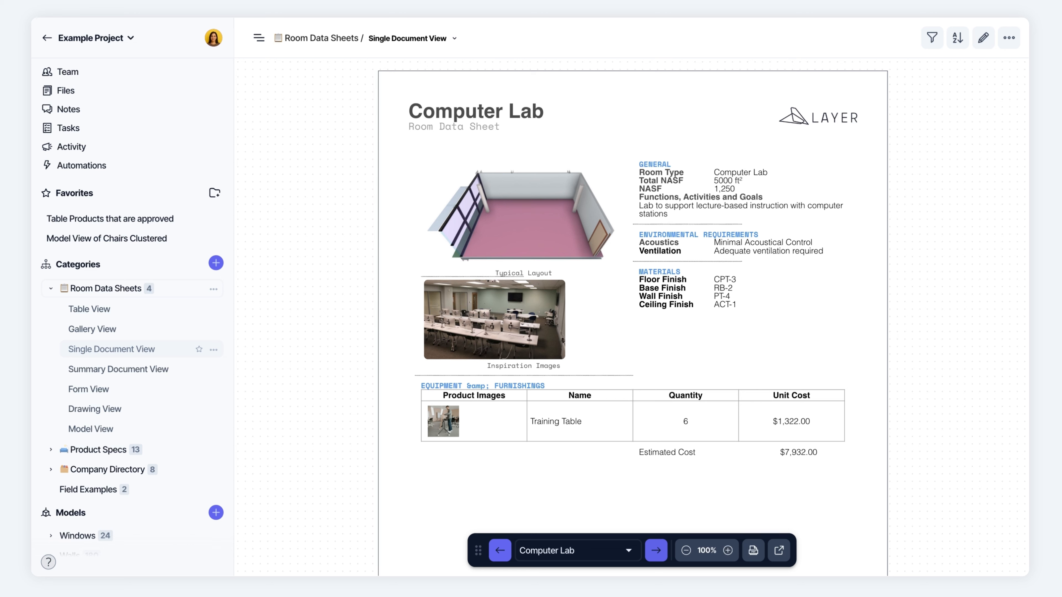
{"action": "left_click", "coordinate": [656, 550]}
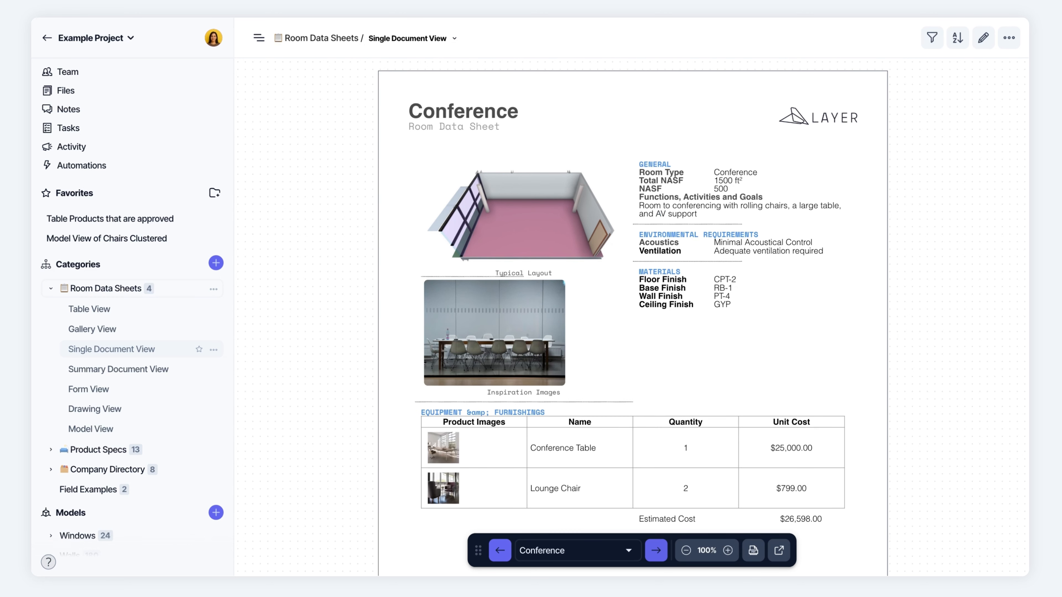
{"action": "left_click", "coordinate": [656, 551]}
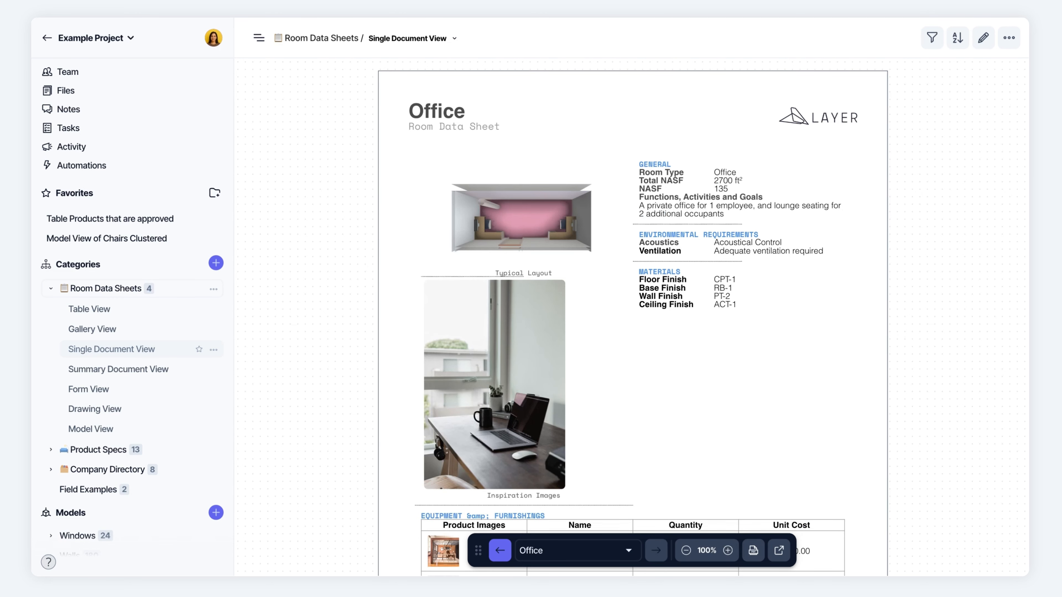
{"action": "left_click", "coordinate": [500, 551]}
{"action": "left_click", "coordinate": [500, 551]}
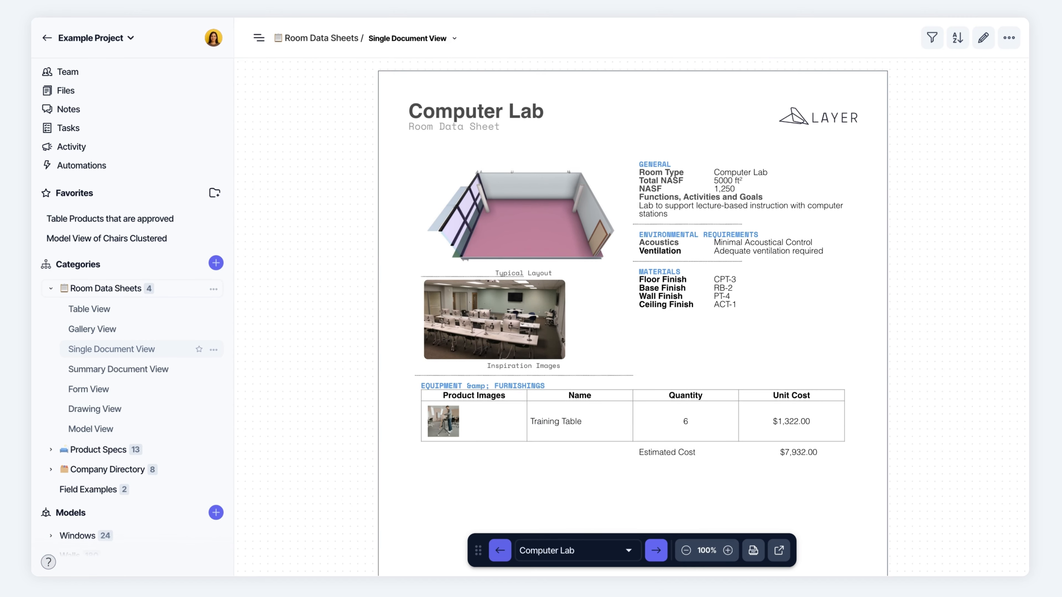
{"action": "left_click", "coordinate": [753, 553]}
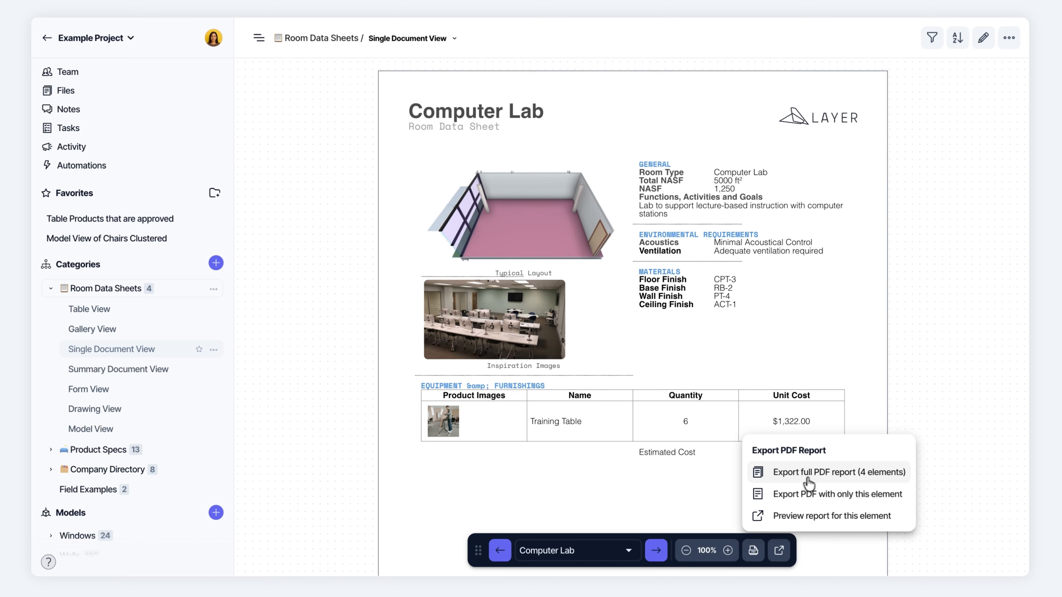
{"action": "left_click", "coordinate": [957, 292]}
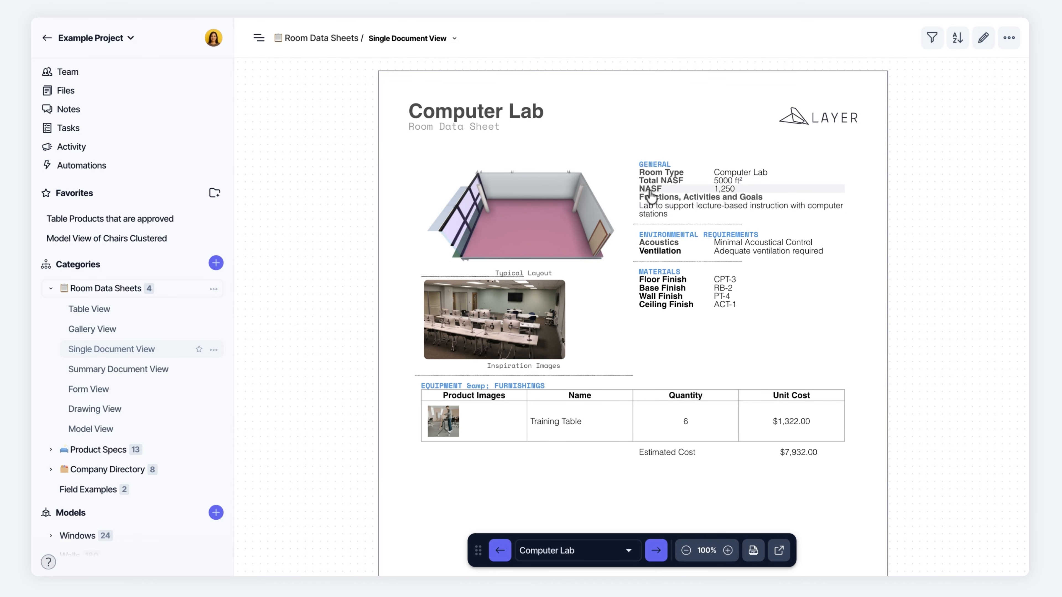
Set the Computer Lab's NASF to 1300 from its document sheet, and close the element details.
{"action": "left_click", "coordinate": [657, 191]}
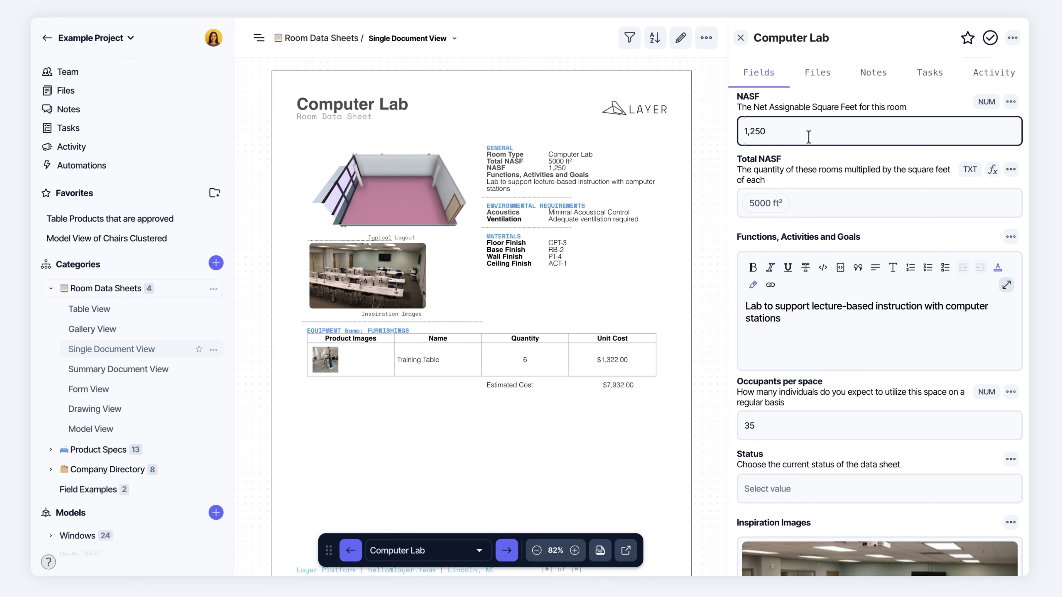
{"action": "key", "text": "BackSpace"}
{"action": "key", "text": "BackSpace"}
{"action": "key", "text": "BackSpace"}
{"action": "key", "text": "BackSpace"}
{"action": "key", "text": "BackSpace"}
{"action": "type", "text": "1300"}
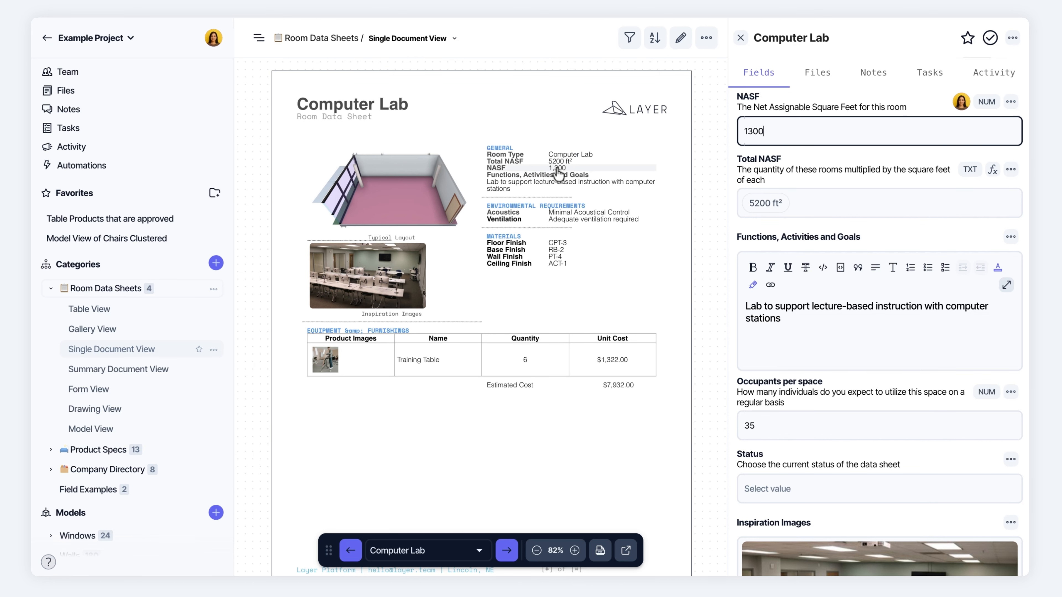
{"action": "left_click", "coordinate": [740, 39]}
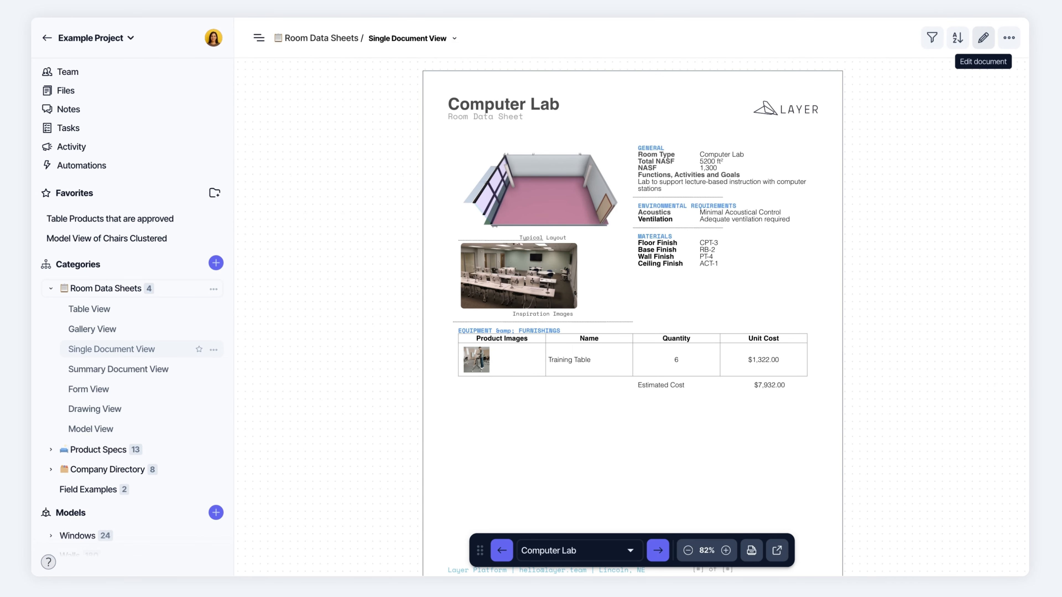
Start editing the Single Document View and look through the available blocks and fields.
{"action": "left_click", "coordinate": [983, 38]}
{"action": "scroll", "coordinate": [864, 223], "scroll_direction": "down", "scroll_amount": 20}
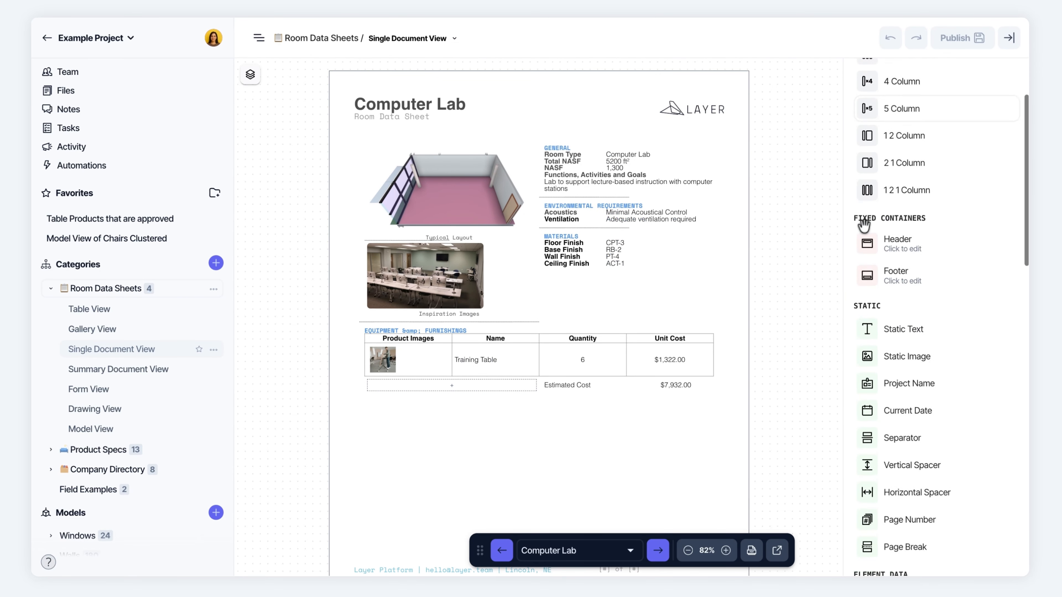
{"action": "scroll", "coordinate": [898, 121], "scroll_direction": "down", "scroll_amount": 5}
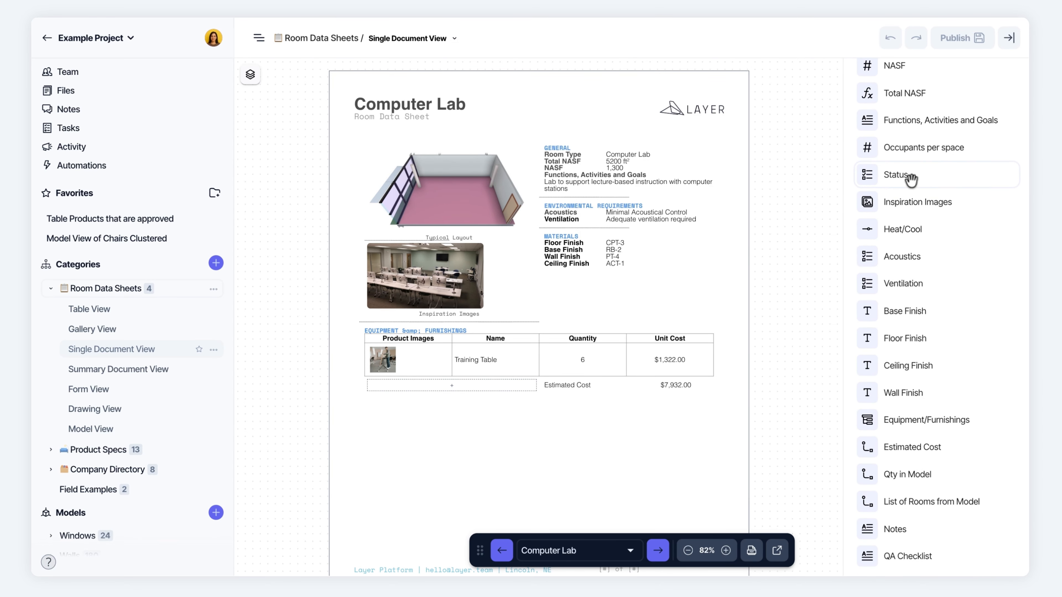
{"action": "scroll", "coordinate": [909, 201], "scroll_direction": "up", "scroll_amount": 10}
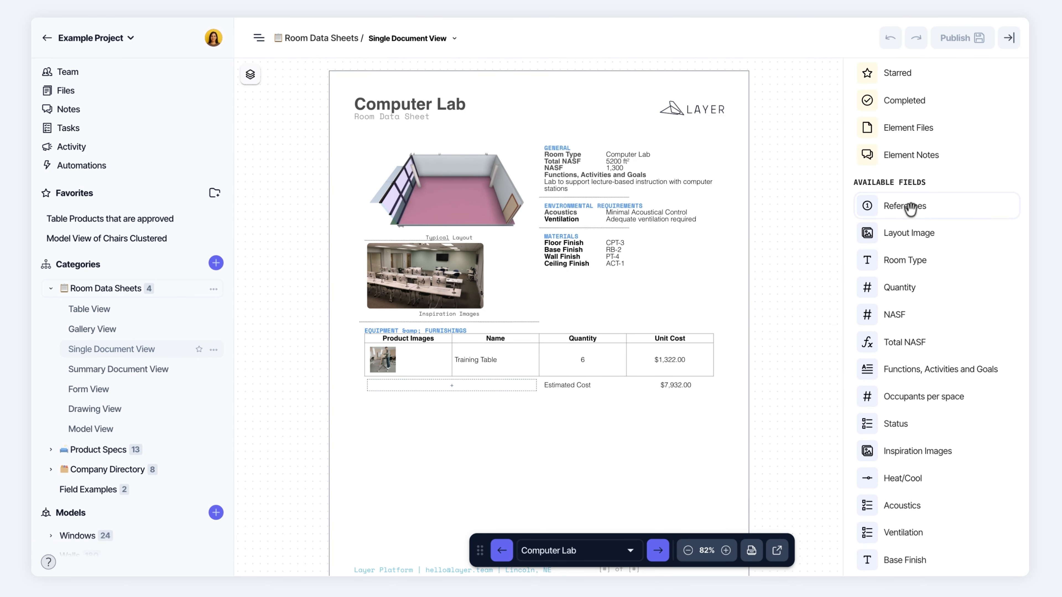
Add a References block below the layout image and show it on the Classroom sheet.
{"action": "left_click_drag", "start_coordinate": [915, 207], "coordinate": [909, 208]}
{"action": "left_click_drag", "start_coordinate": [542, 137], "coordinate": [413, 268]}
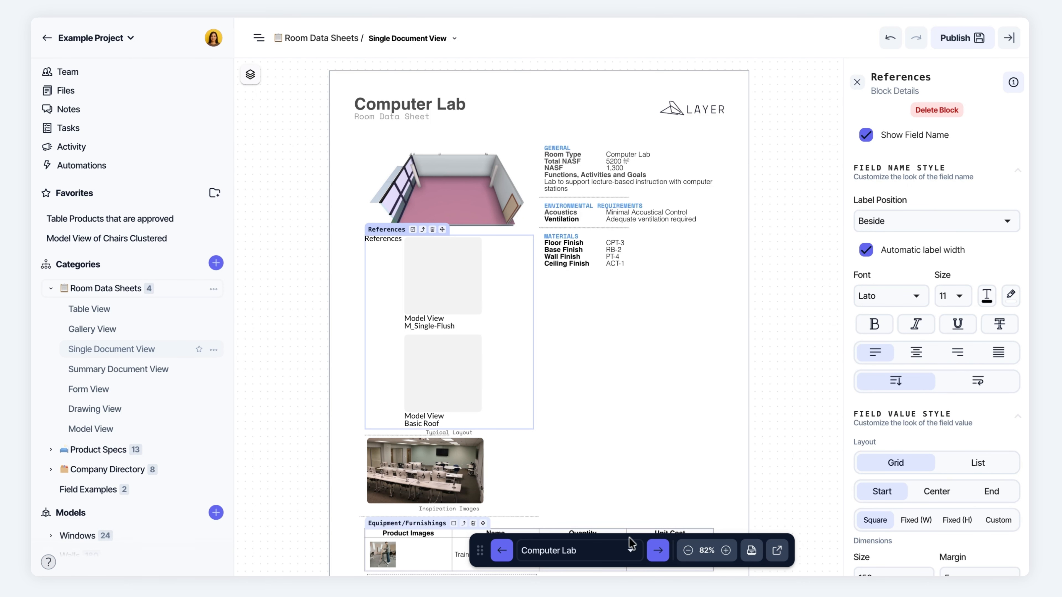
{"action": "left_click", "coordinate": [503, 550]}
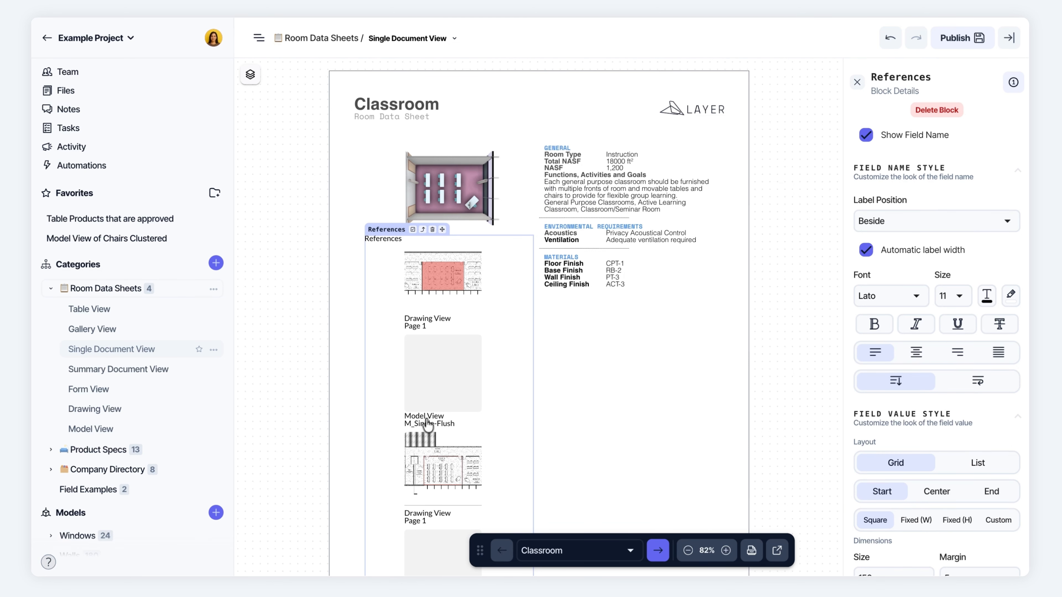
Center the reference images with the Fixed (W) layout, and delete the References block.
{"action": "scroll", "coordinate": [896, 374], "scroll_direction": "down", "scroll_amount": 10}
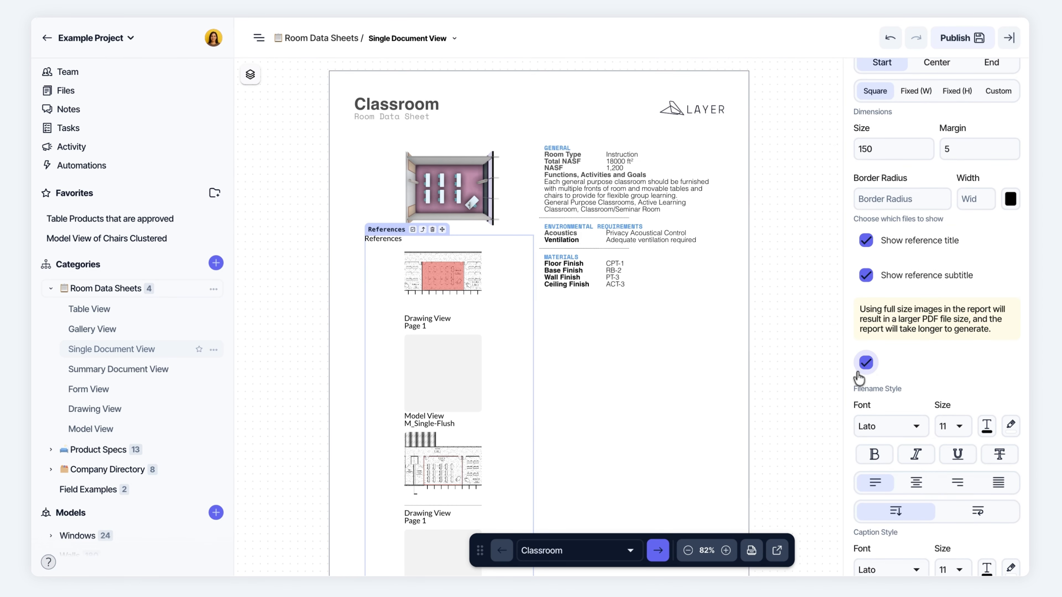
{"action": "scroll", "coordinate": [937, 185], "scroll_direction": "up", "scroll_amount": 6}
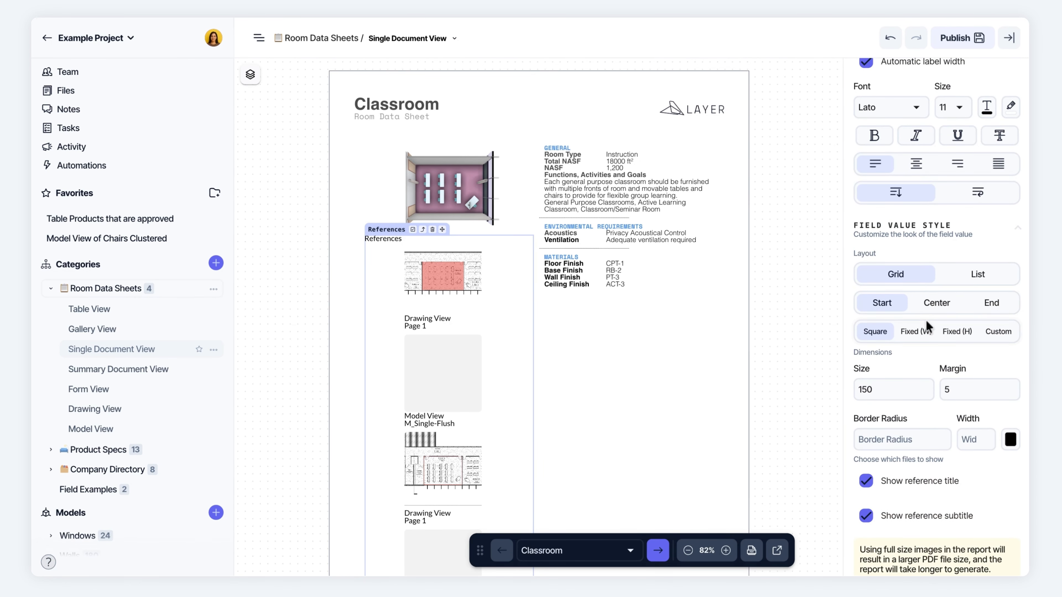
{"action": "left_click", "coordinate": [936, 303]}
{"action": "left_click", "coordinate": [910, 335]}
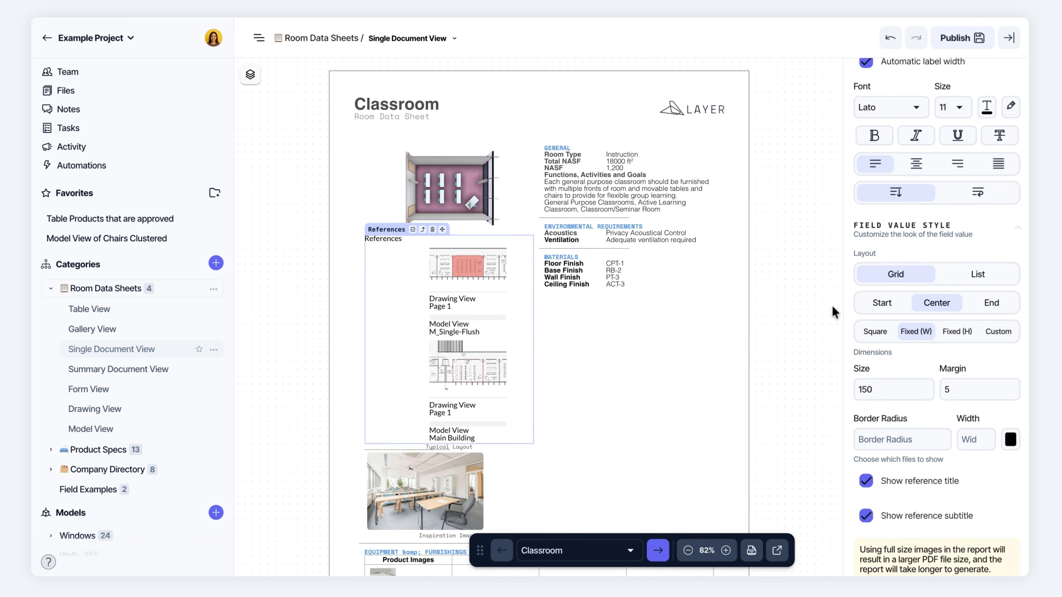
{"action": "scroll", "coordinate": [1005, 329], "scroll_direction": "up", "scroll_amount": 3}
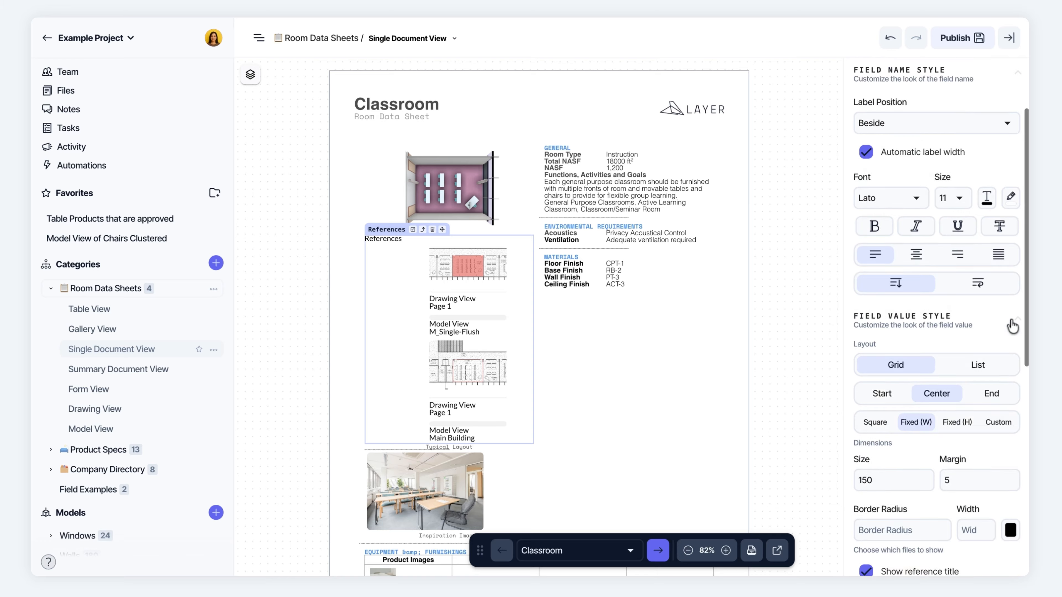
{"action": "left_click", "coordinate": [432, 230]}
Add Status and Type columns to the Equipment/Furnishings table.
{"action": "left_click", "coordinate": [599, 385]}
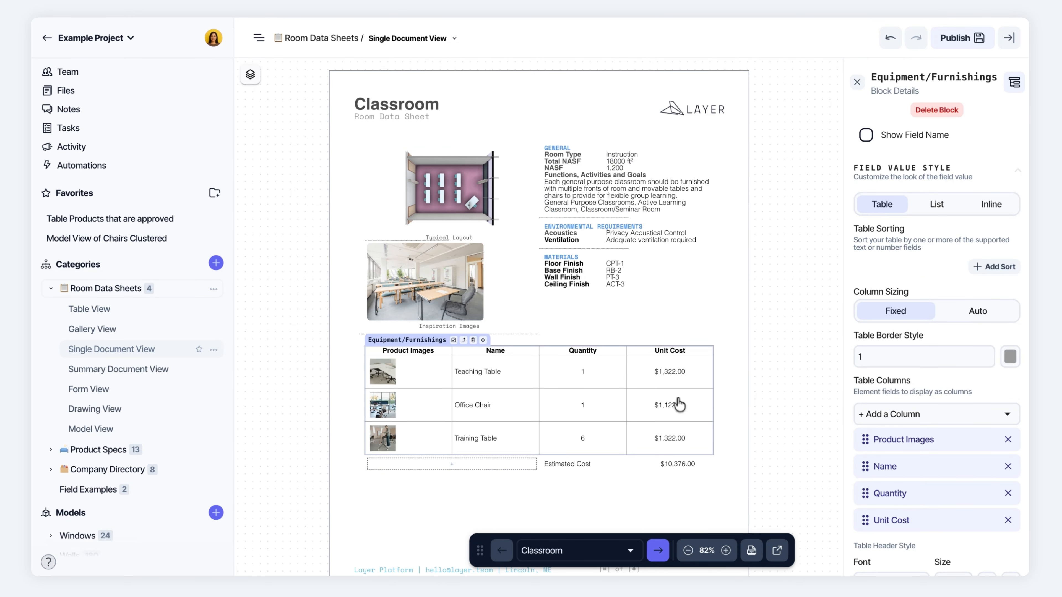
{"action": "scroll", "coordinate": [937, 340], "scroll_direction": "down", "scroll_amount": 3}
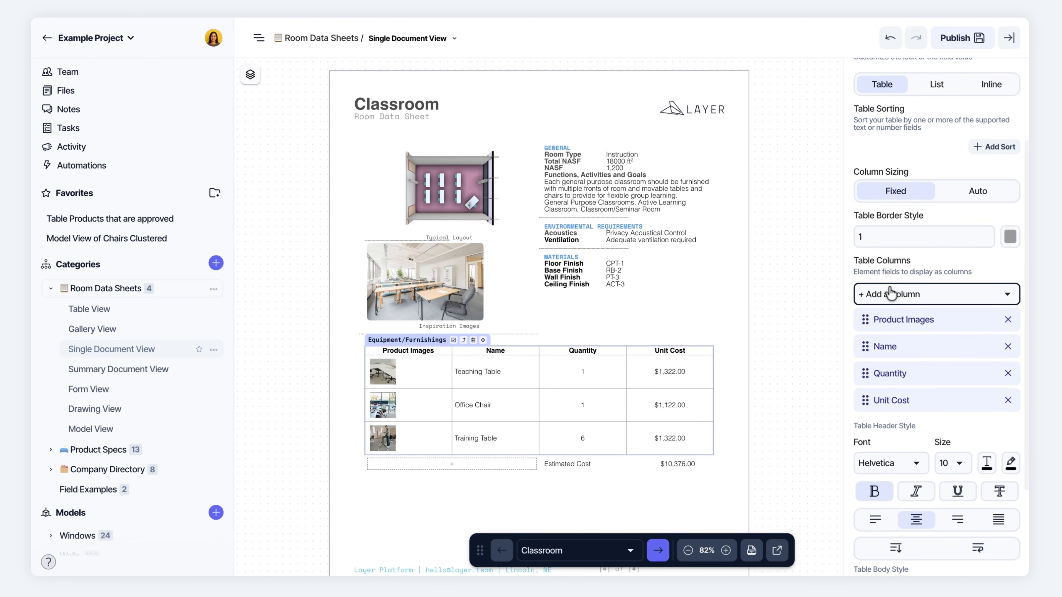
{"action": "left_click", "coordinate": [898, 294]}
{"action": "left_click", "coordinate": [915, 399]}
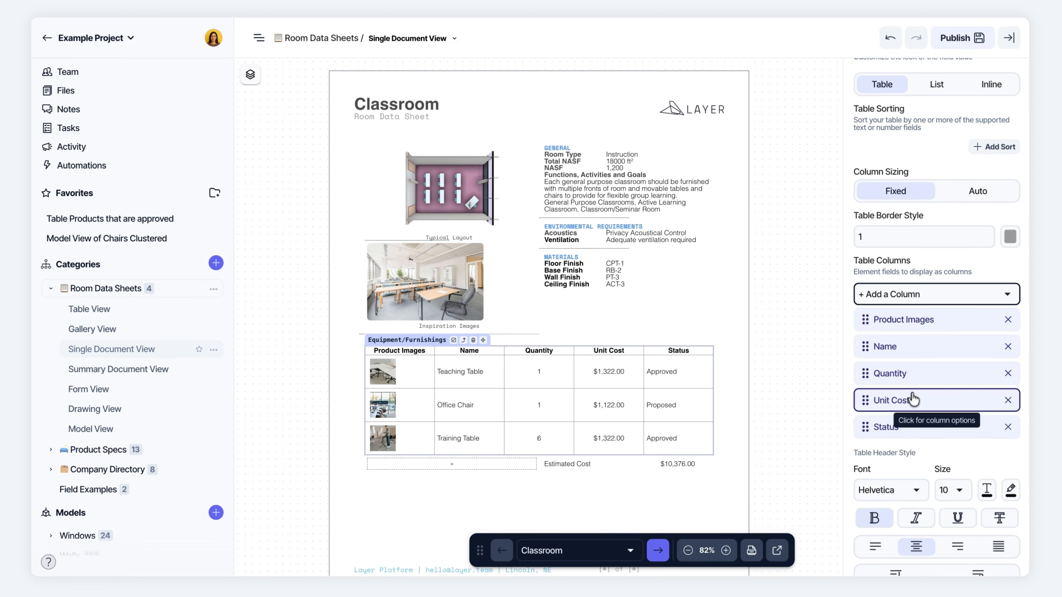
{"action": "left_click", "coordinate": [920, 294]}
{"action": "left_click", "coordinate": [895, 391]}
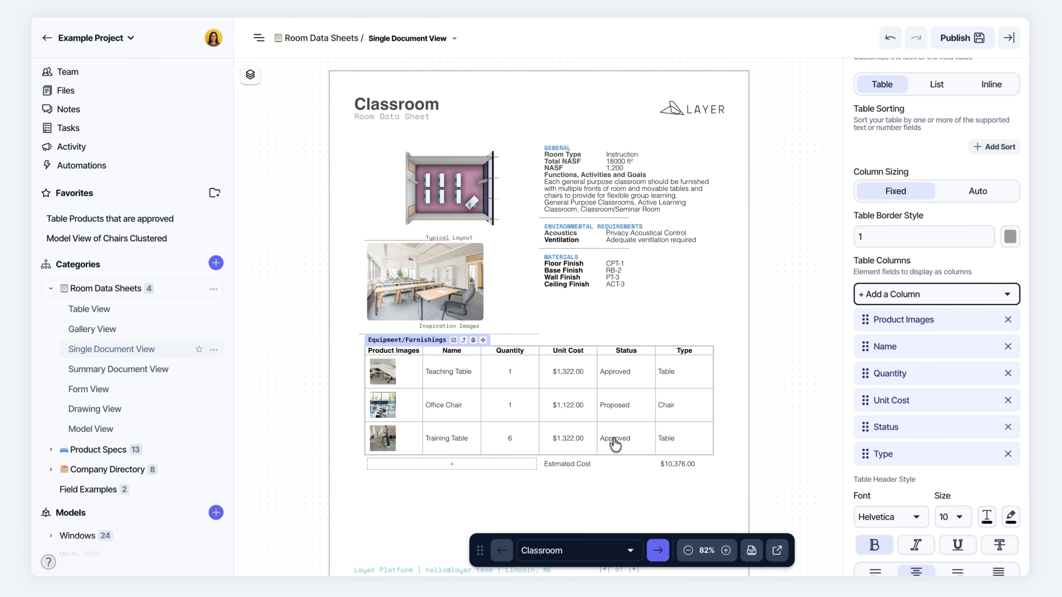
Check the extended furnishings table on the other room sheets, and publish the document and leave editing.
{"action": "left_click", "coordinate": [659, 551]}
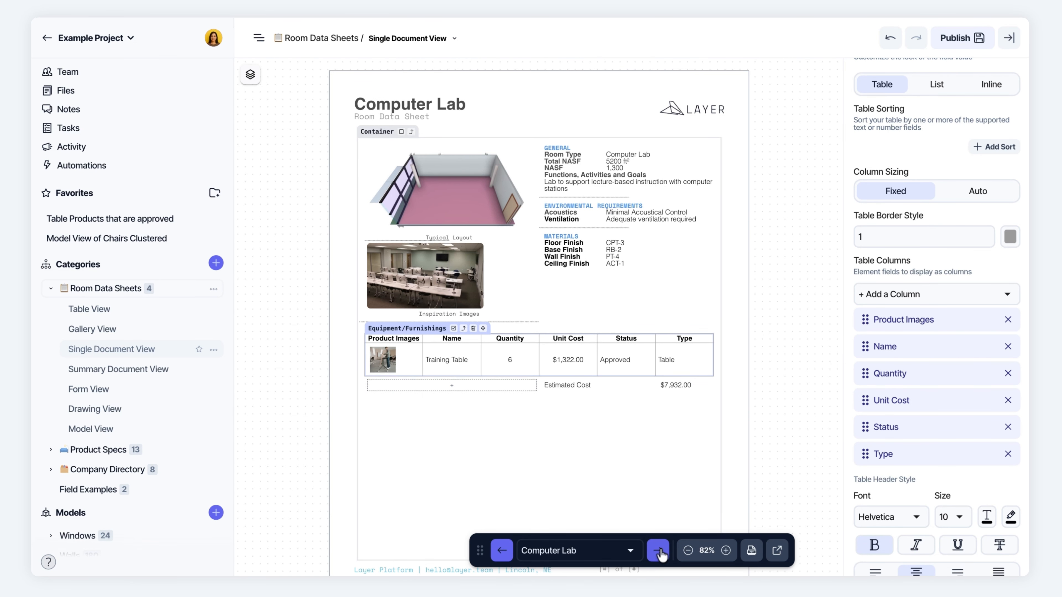
{"action": "left_click", "coordinate": [659, 552]}
{"action": "left_click", "coordinate": [659, 551]}
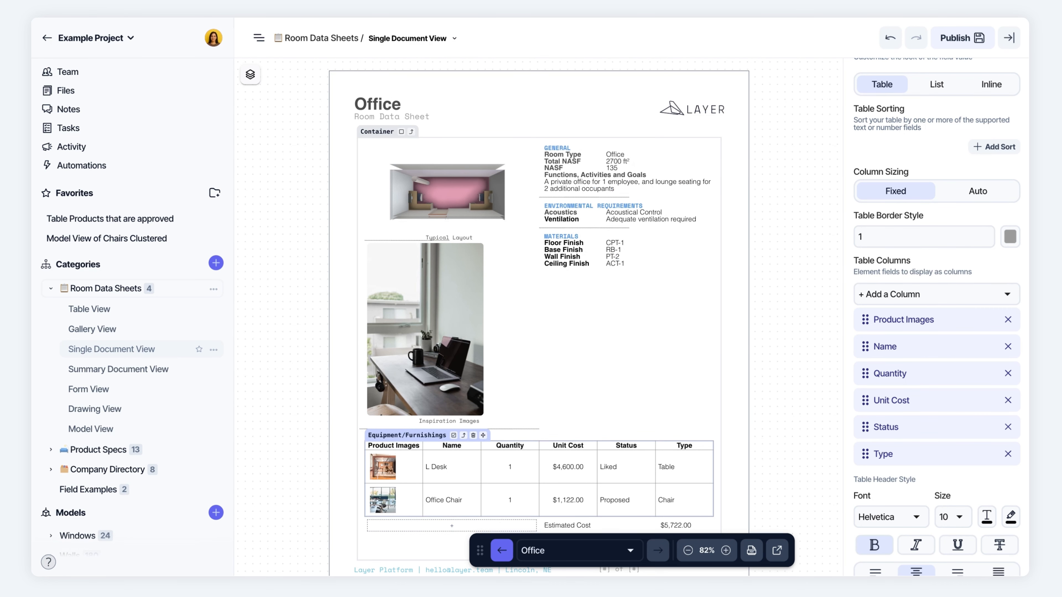
{"action": "left_click", "coordinate": [501, 551]}
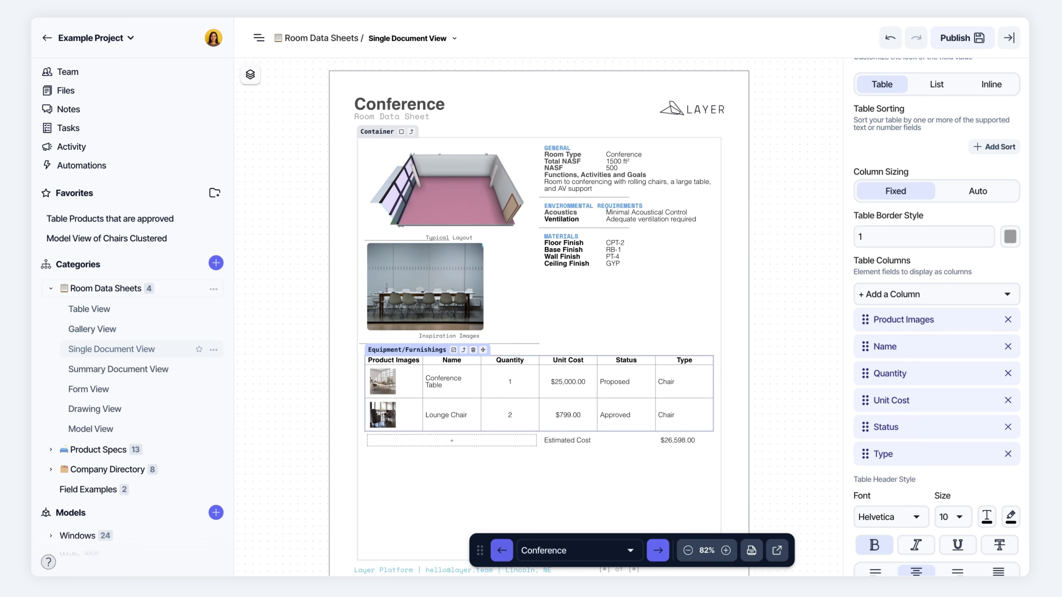
{"action": "left_click", "coordinate": [957, 41]}
{"action": "left_click", "coordinate": [1008, 38]}
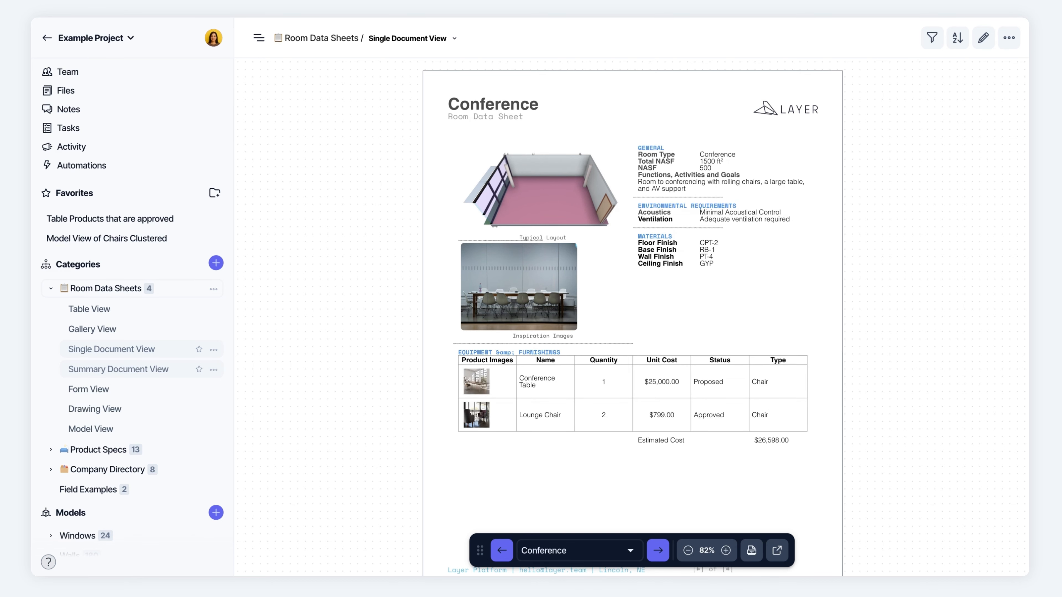
Open the Room Data Sheets Summary Document View for editing and add an Inspiration Images column to its summary table.
{"action": "left_click", "coordinate": [118, 369]}
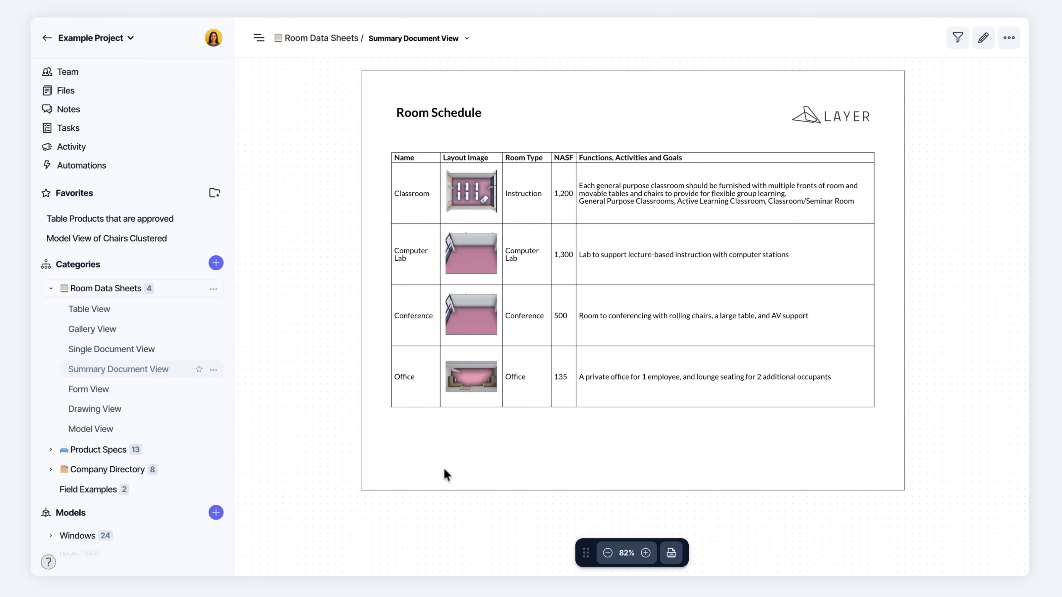
{"action": "left_click", "coordinate": [984, 38]}
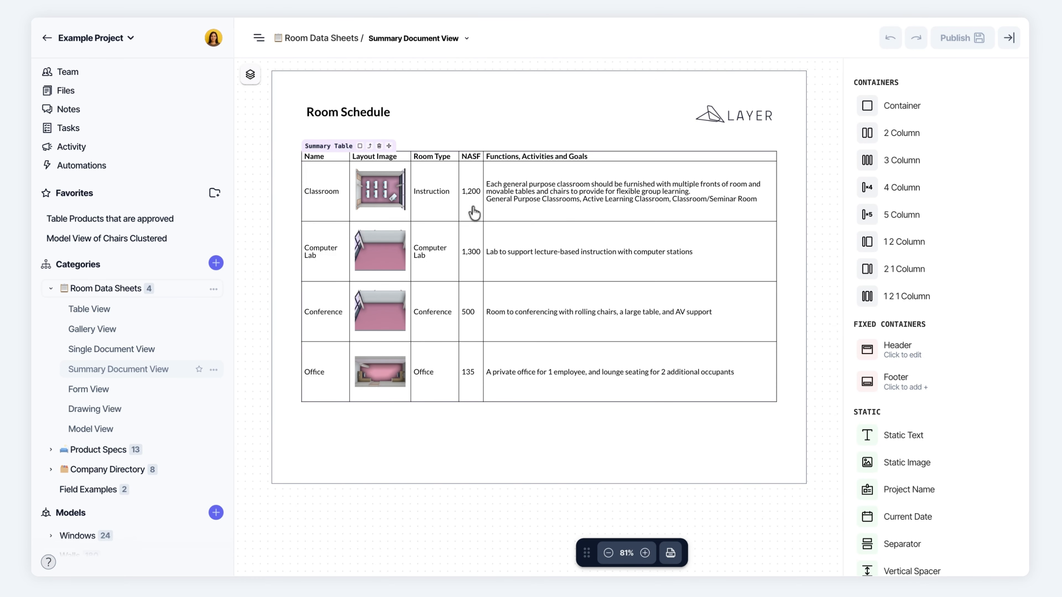
{"action": "left_click", "coordinate": [617, 355]}
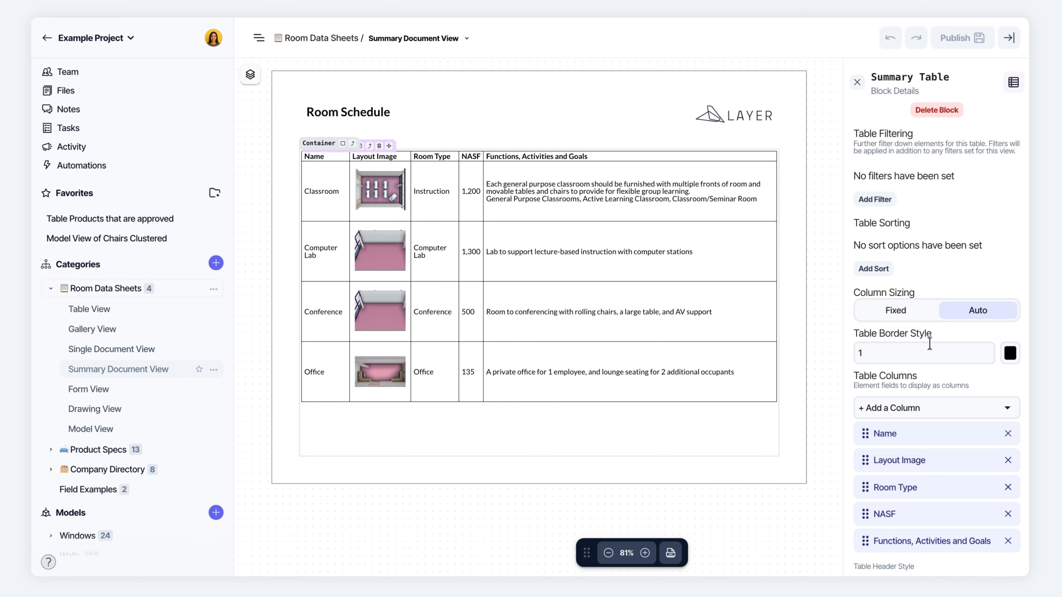
{"action": "scroll", "coordinate": [929, 343], "scroll_direction": "down", "scroll_amount": 5}
{"action": "left_click", "coordinate": [907, 204]}
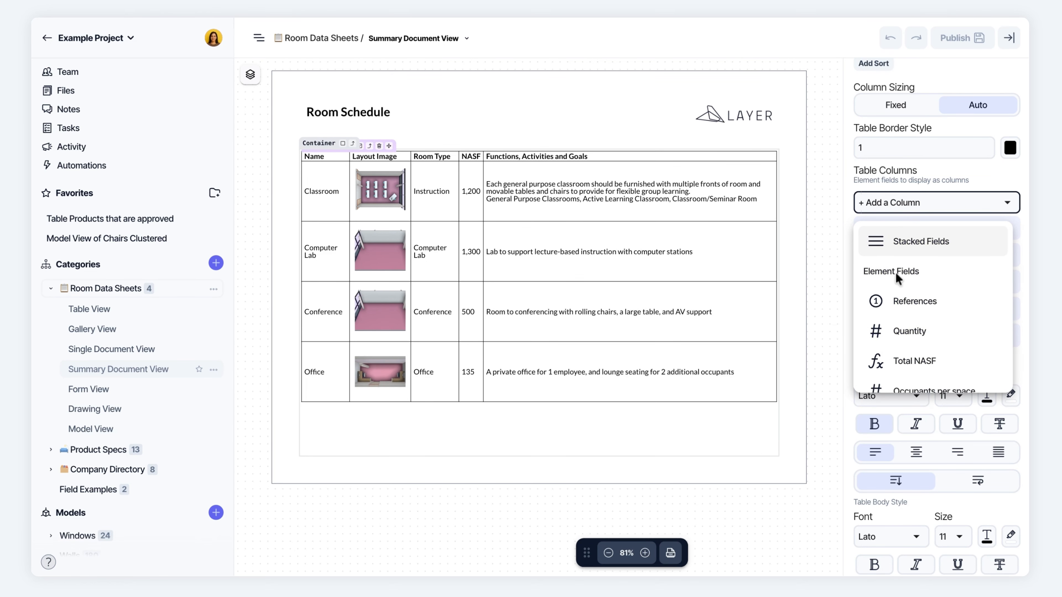
{"action": "scroll", "coordinate": [900, 270], "scroll_direction": "down", "scroll_amount": 3}
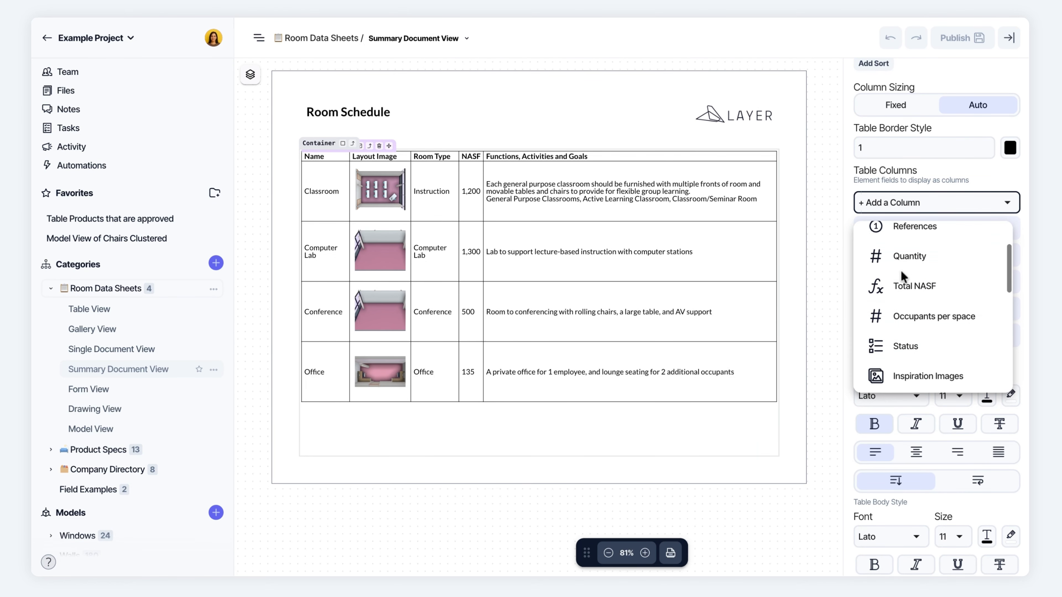
{"action": "left_click", "coordinate": [911, 375]}
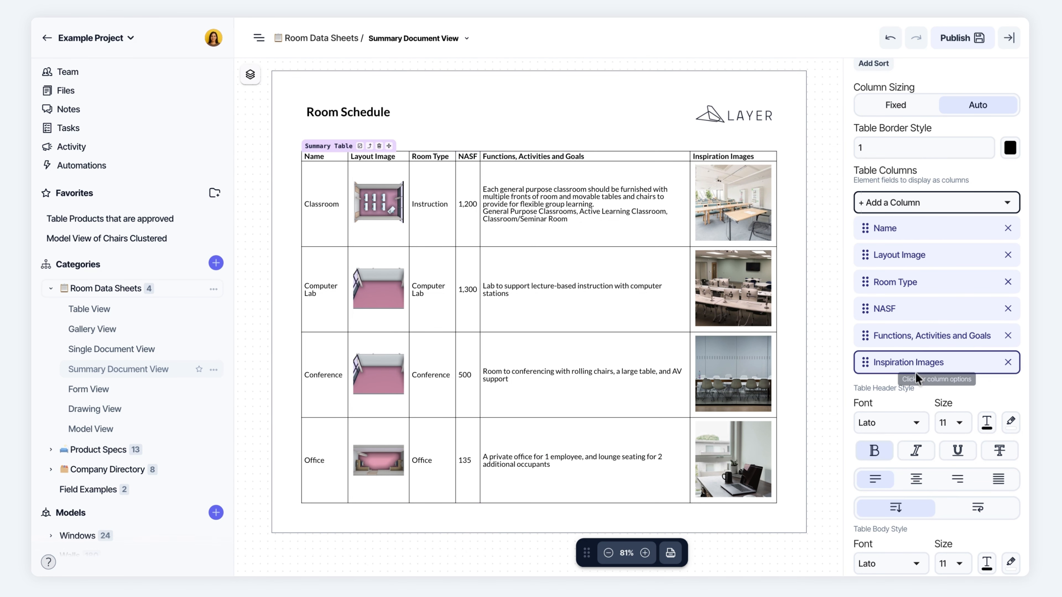
Filter the summary table to the rooms whose Name starts with C.
{"action": "scroll", "coordinate": [912, 375], "scroll_direction": "up", "scroll_amount": 5}
{"action": "scroll", "coordinate": [936, 246], "scroll_direction": "up", "scroll_amount": 1}
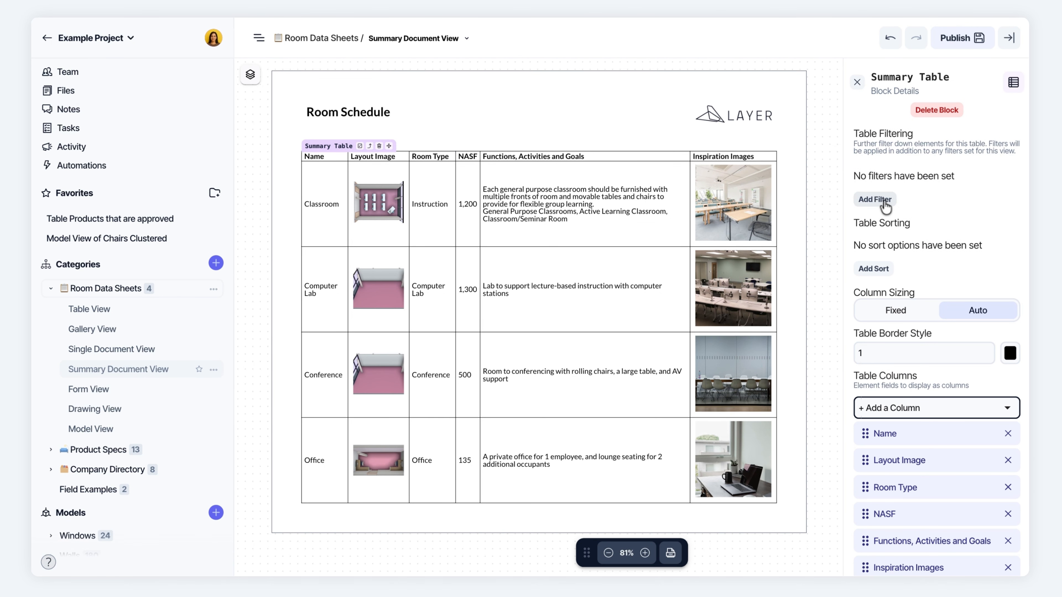
{"action": "left_click", "coordinate": [875, 199]}
{"action": "type", "text": "name"}
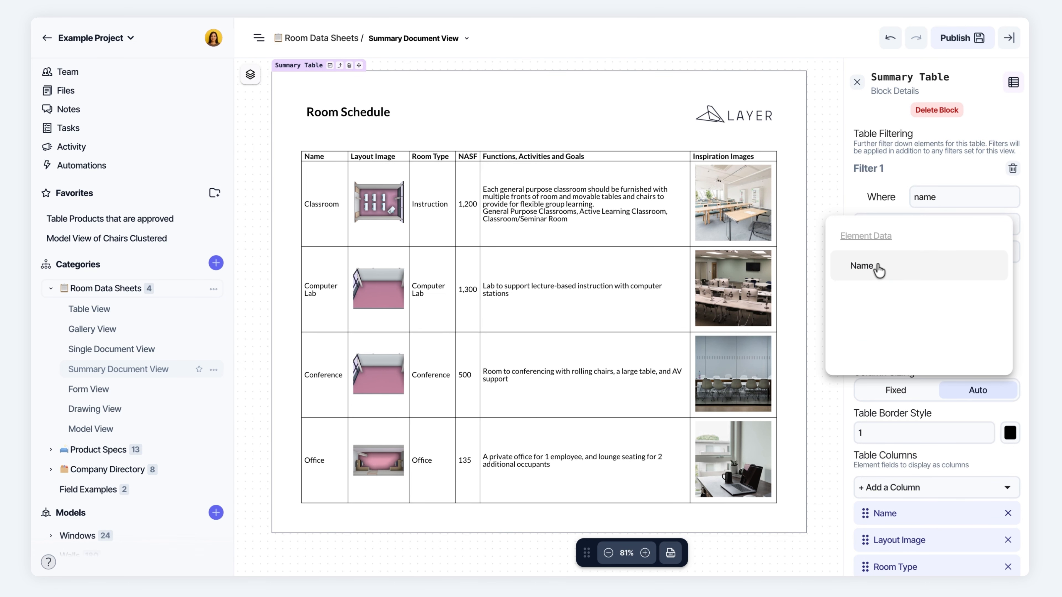
{"action": "left_click", "coordinate": [877, 268]}
{"action": "left_click", "coordinate": [895, 225]}
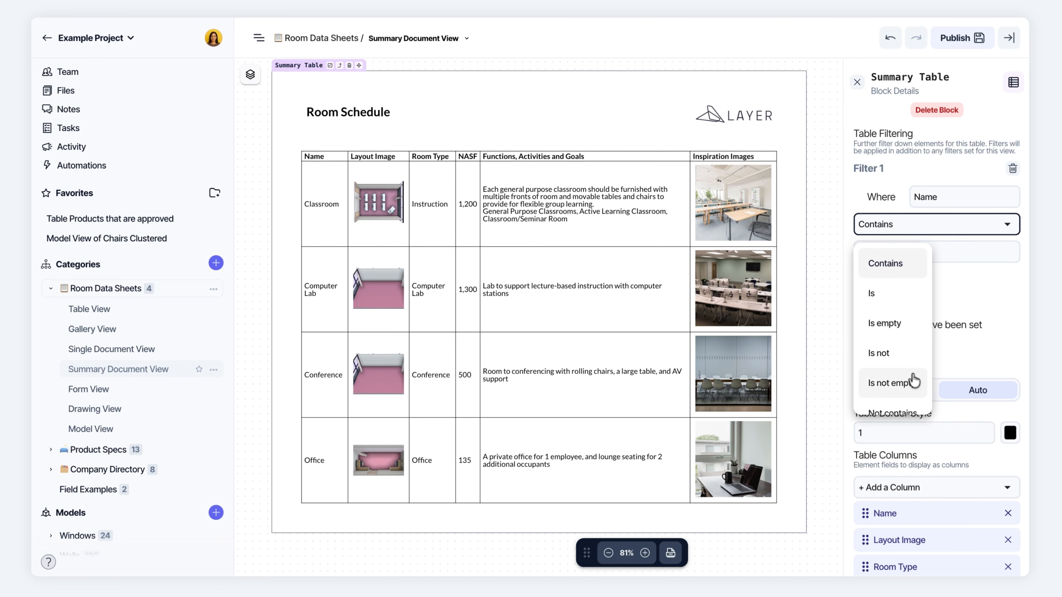
{"action": "scroll", "coordinate": [866, 376], "scroll_direction": "down", "scroll_amount": 2}
{"action": "left_click", "coordinate": [870, 396]}
{"action": "left_click", "coordinate": [896, 242]}
{"action": "type", "text": "C"}
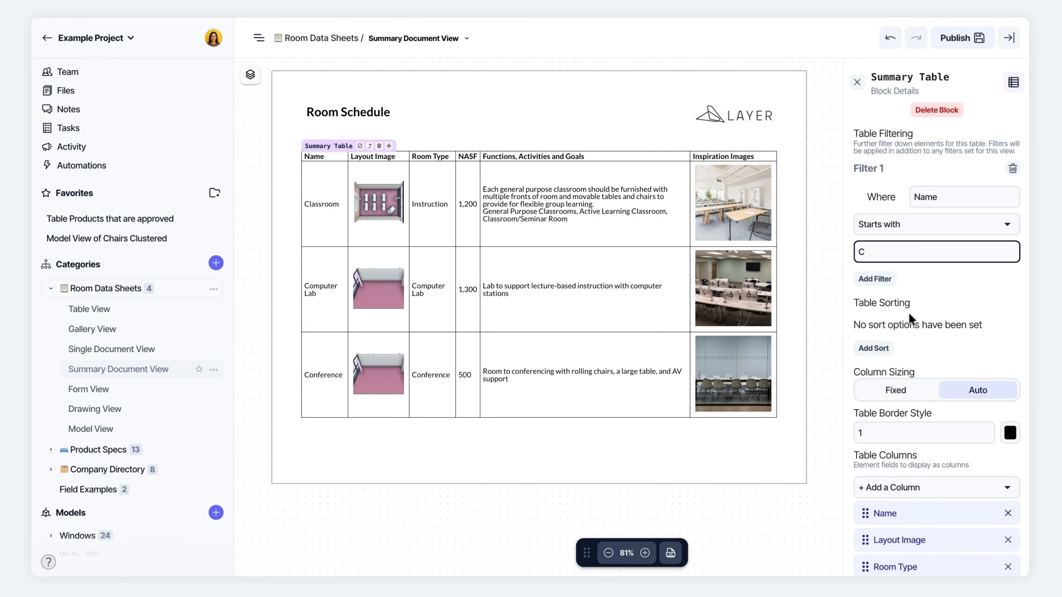
Generate an export report of the Summary Document View, and leave editing.
{"action": "left_click", "coordinate": [670, 555]}
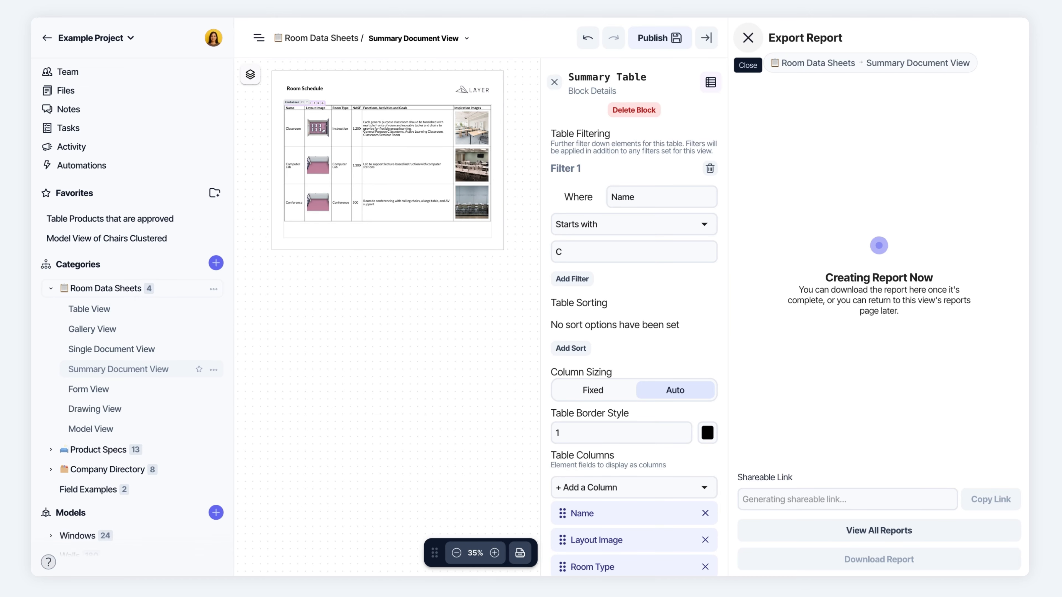
{"action": "left_click", "coordinate": [748, 37]}
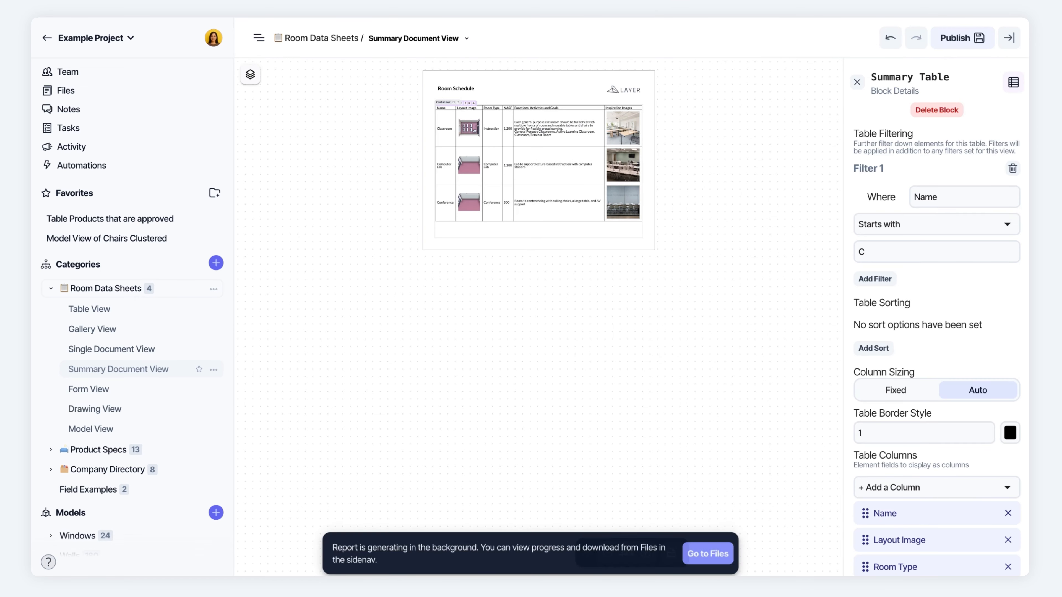
{"action": "left_click", "coordinate": [1016, 41]}
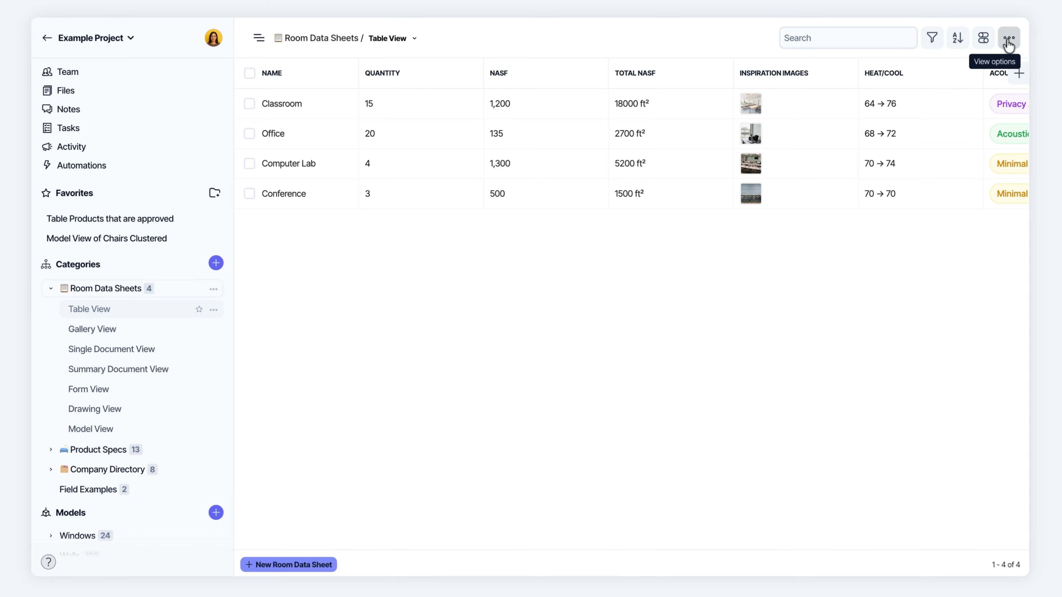
Enable the secret share link for the Room Data Sheets Table View, and open the shared page.
{"action": "left_click", "coordinate": [1010, 40]}
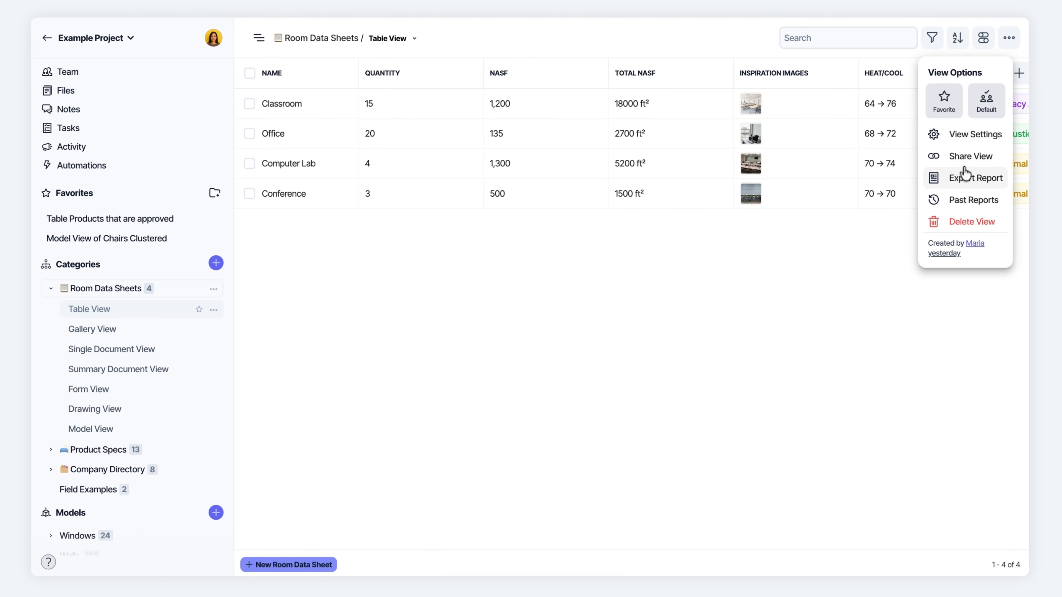
{"action": "left_click", "coordinate": [970, 157]}
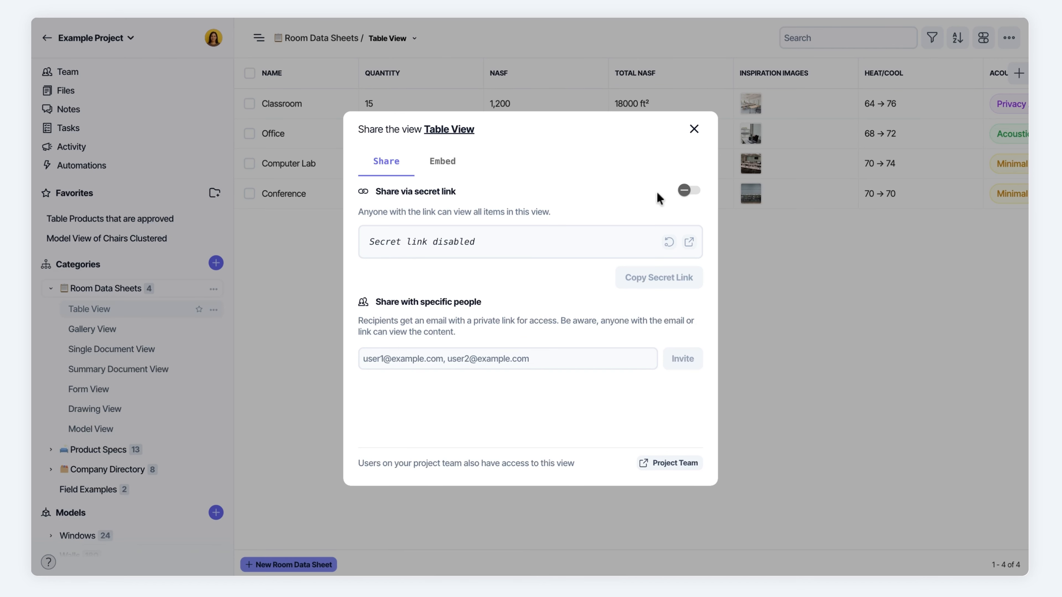
{"action": "left_click", "coordinate": [688, 192]}
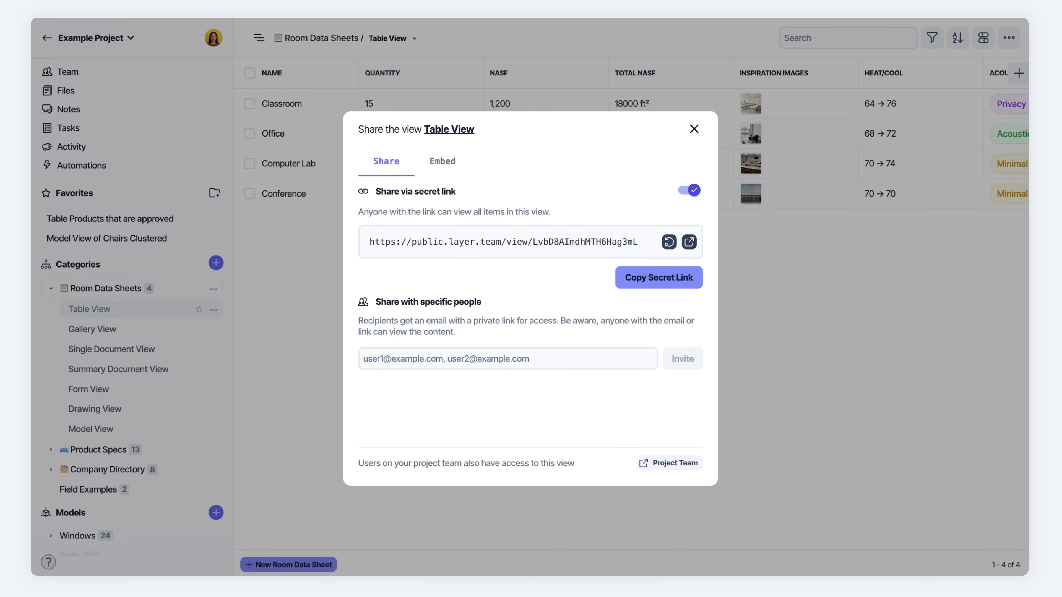
{"action": "left_click", "coordinate": [689, 242]}
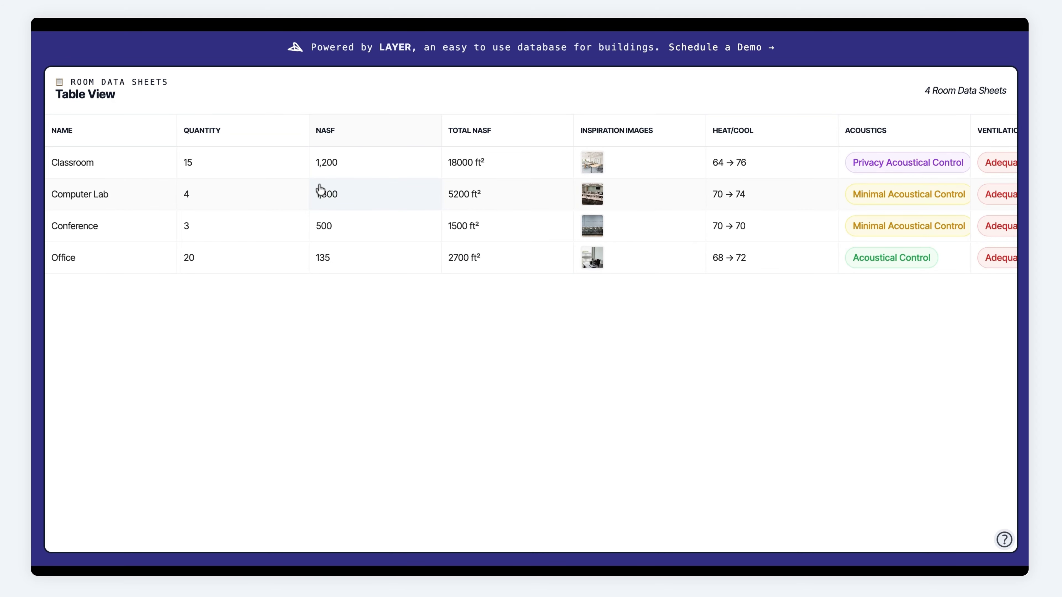
Examine all columns of the shared table and the room details of Classroom and Conference.
{"action": "scroll", "coordinate": [320, 190], "scroll_direction": "right", "scroll_amount": 10}
{"action": "scroll", "coordinate": [320, 190], "scroll_direction": "right", "scroll_amount": 5}
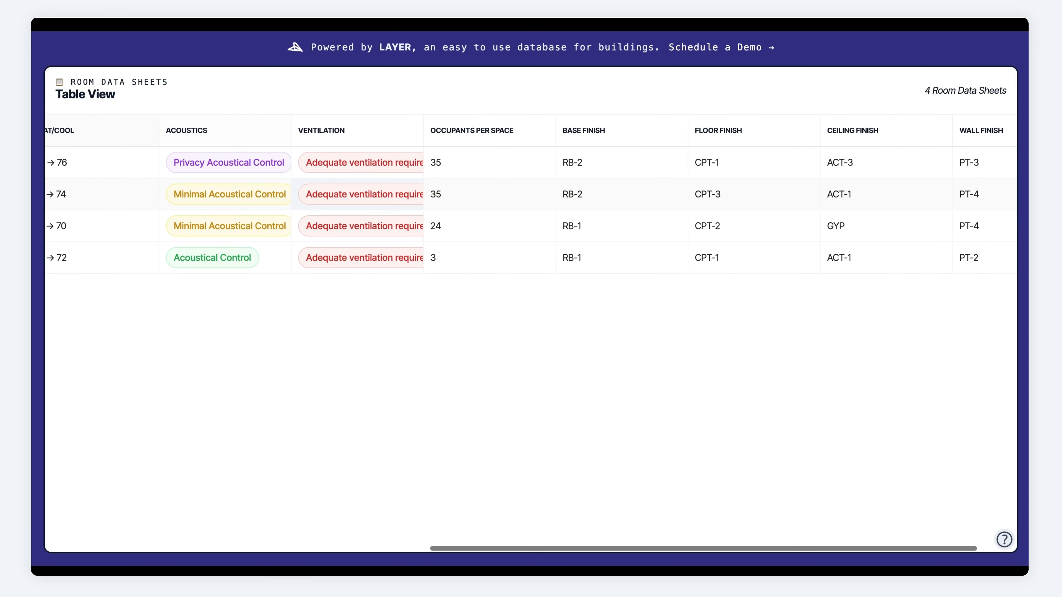
{"action": "scroll", "coordinate": [295, 186], "scroll_direction": "left", "scroll_amount": 15}
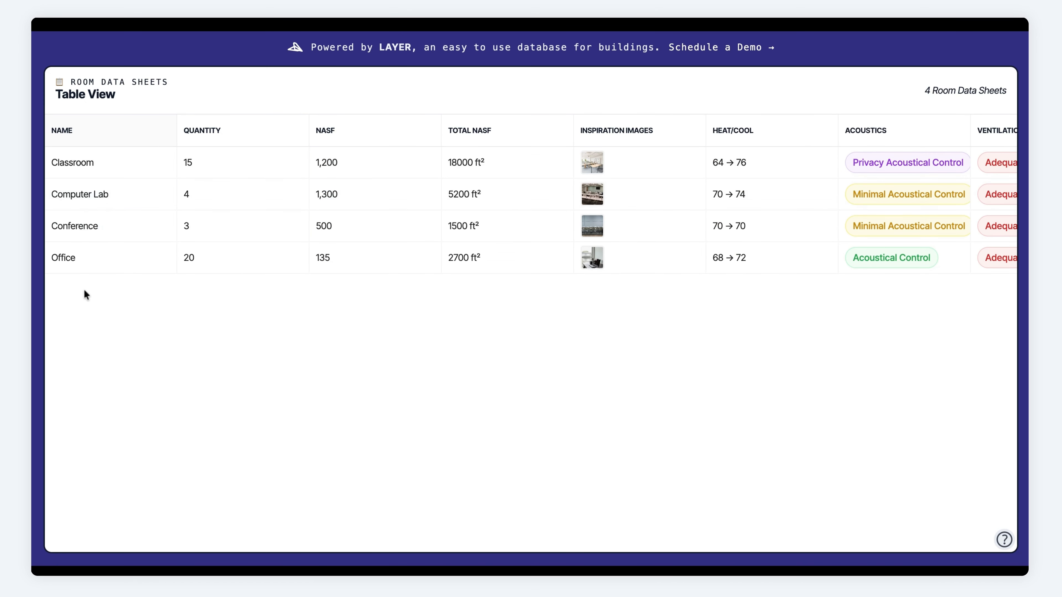
{"action": "left_click", "coordinate": [82, 166]}
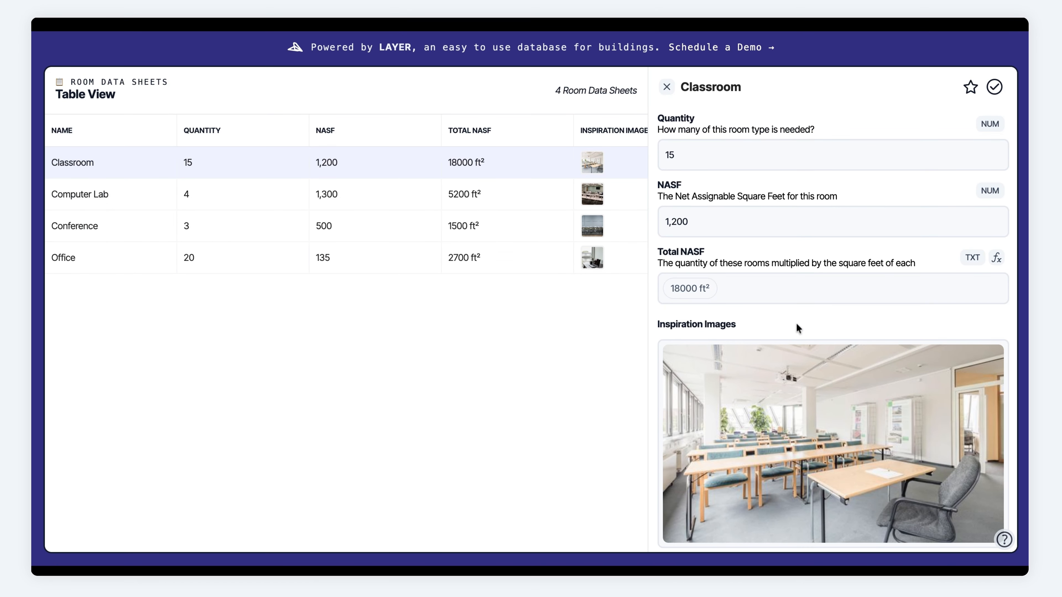
{"action": "scroll", "coordinate": [797, 329], "scroll_direction": "down", "scroll_amount": 15}
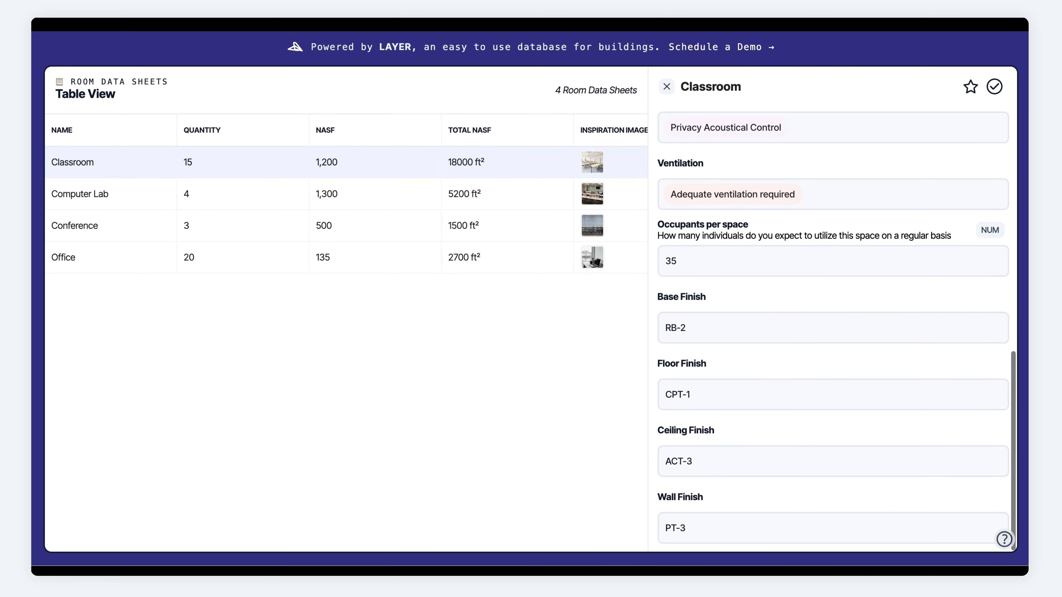
{"action": "scroll", "coordinate": [832, 328], "scroll_direction": "up", "scroll_amount": 3}
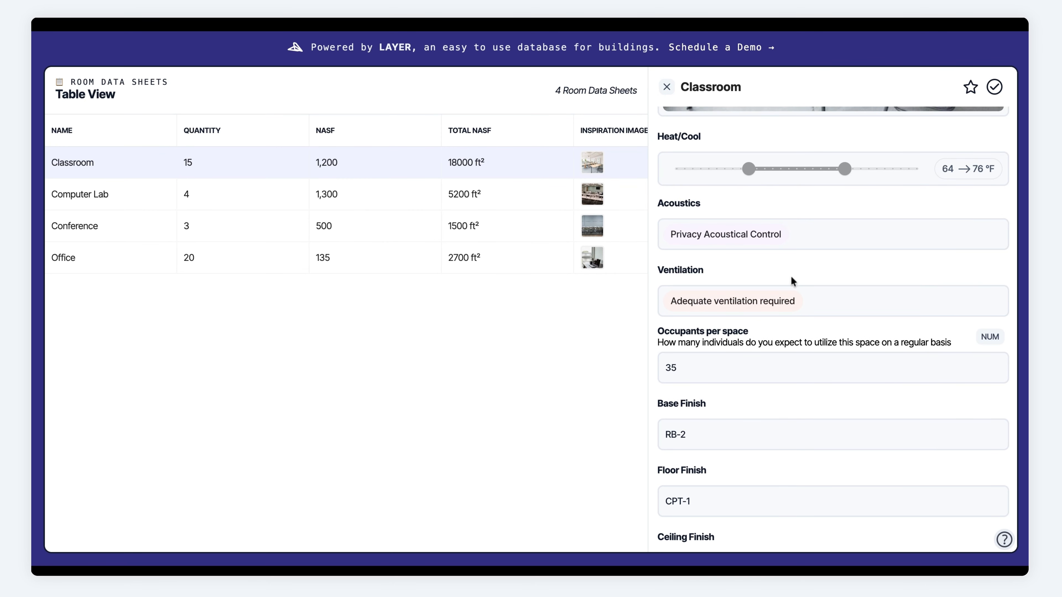
{"action": "scroll", "coordinate": [744, 360], "scroll_direction": "up", "scroll_amount": 12}
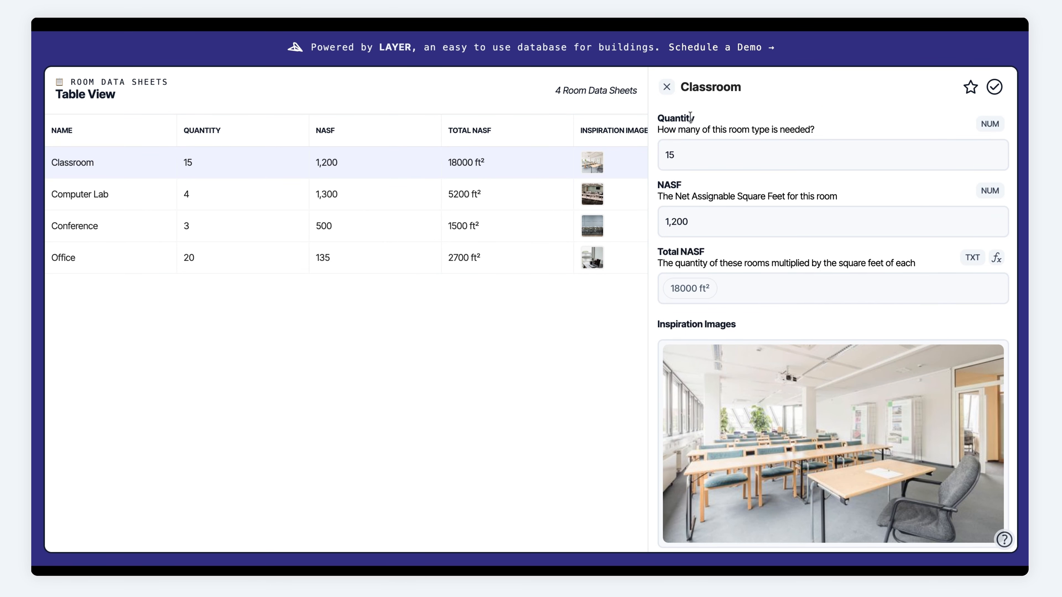
{"action": "left_click", "coordinate": [667, 87]}
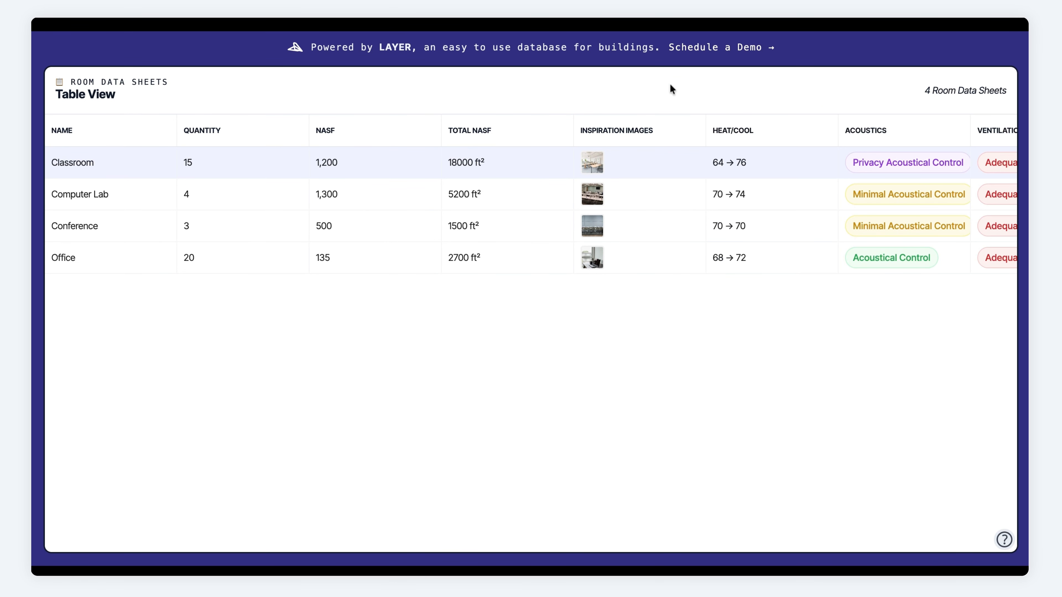
{"action": "left_click", "coordinate": [422, 219]}
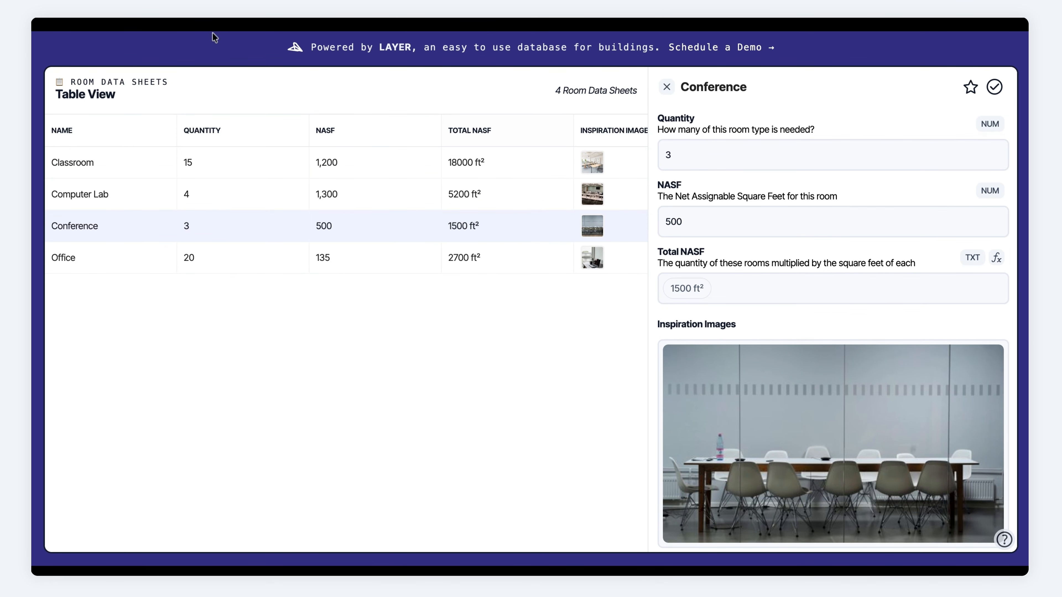